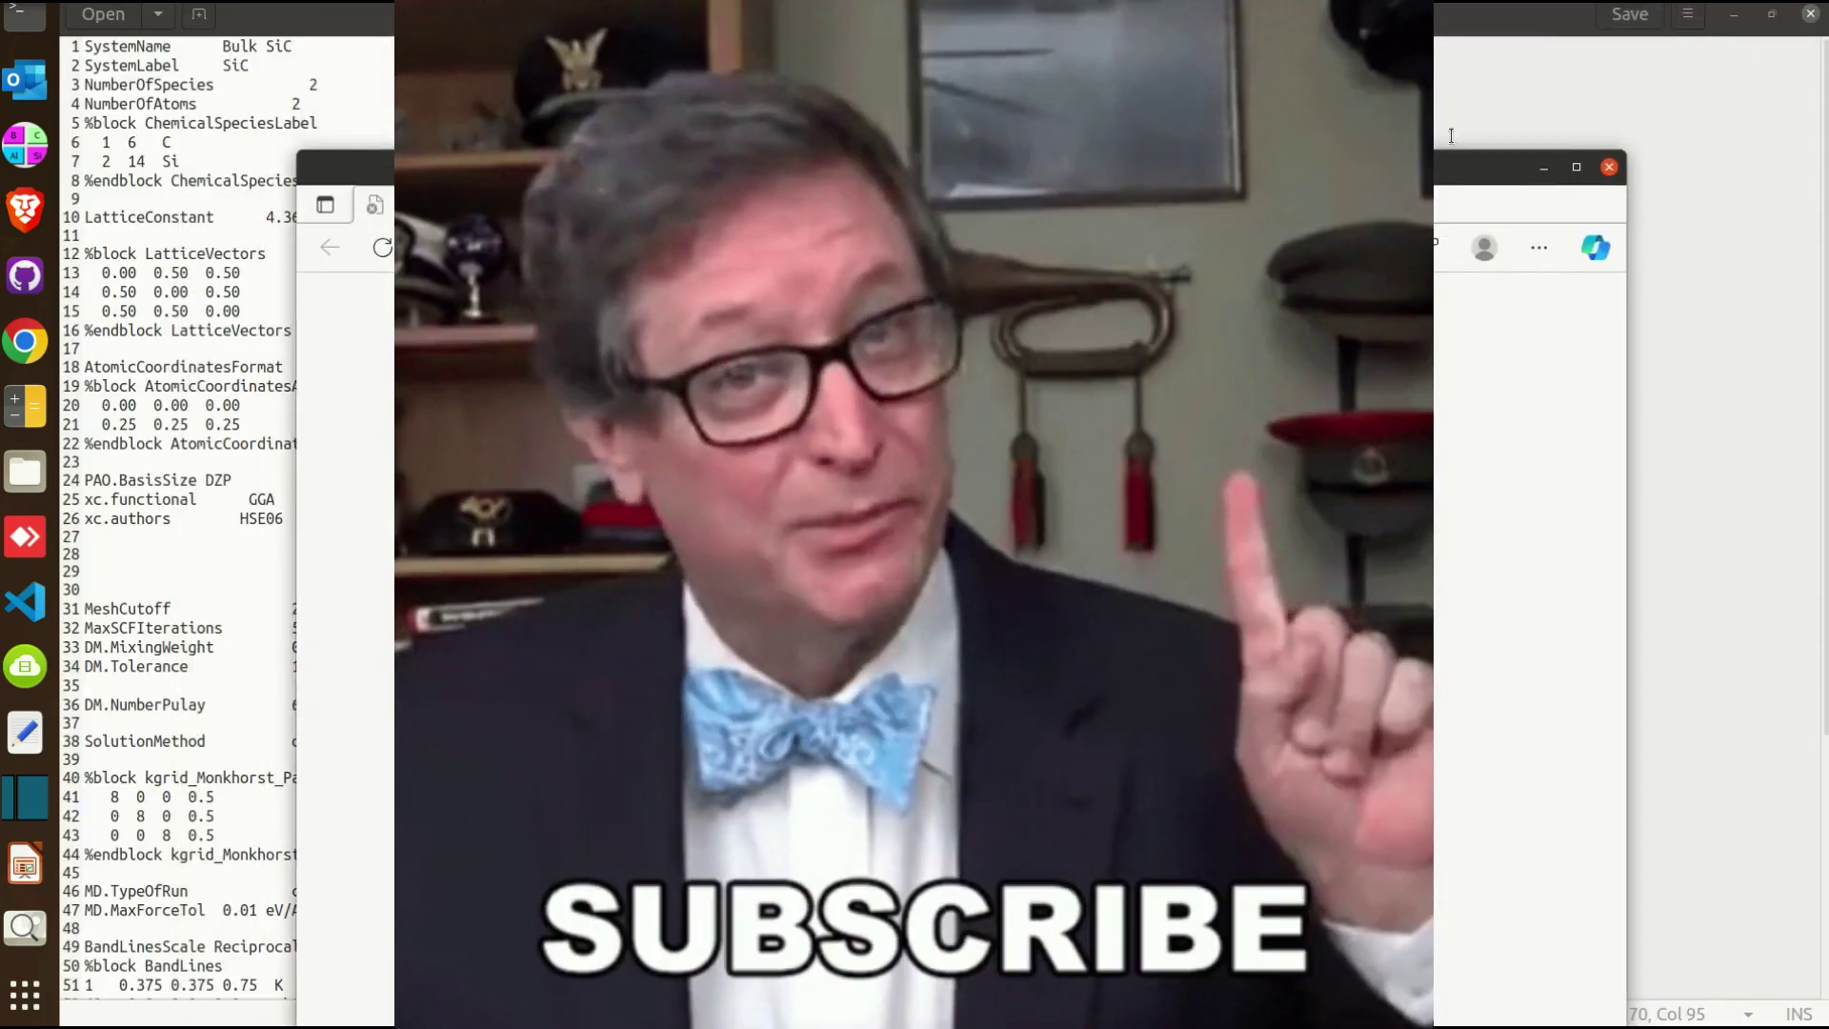
# Close the covering browser window and the gedit window showing SiC.fdf
pyautogui.click(1609, 167)
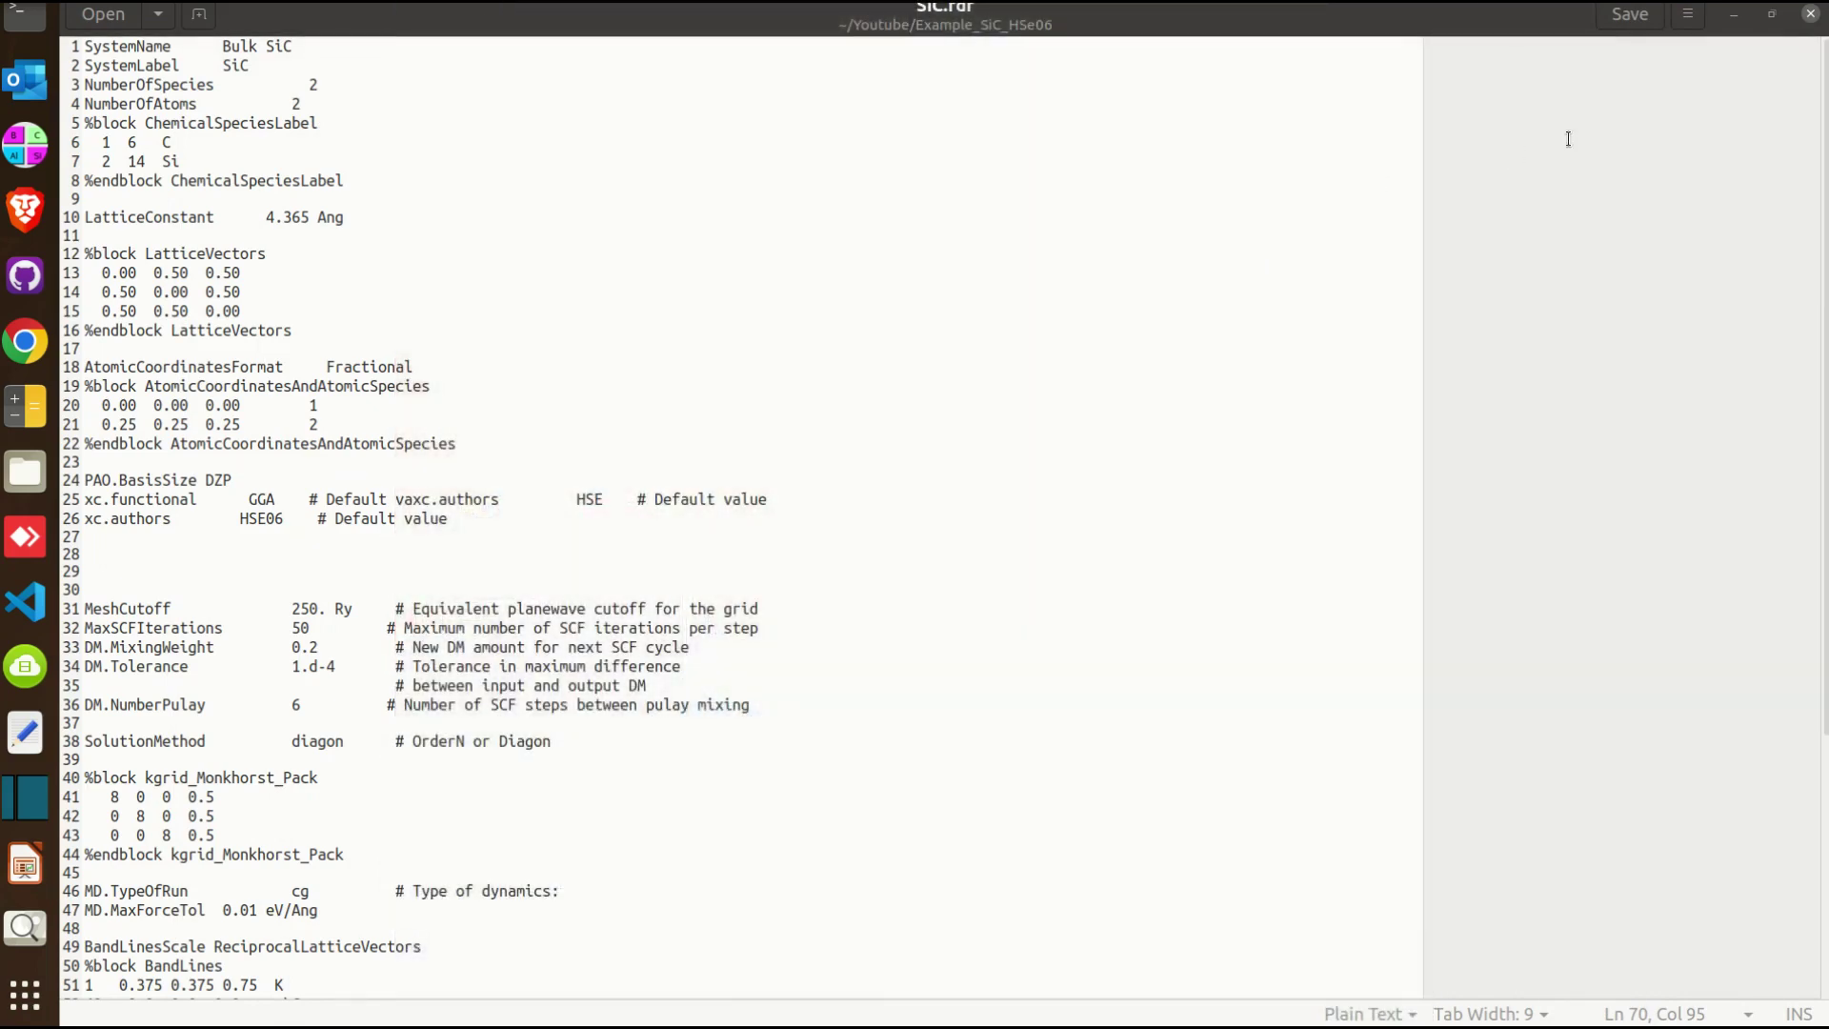
pyautogui.click(1810, 13)
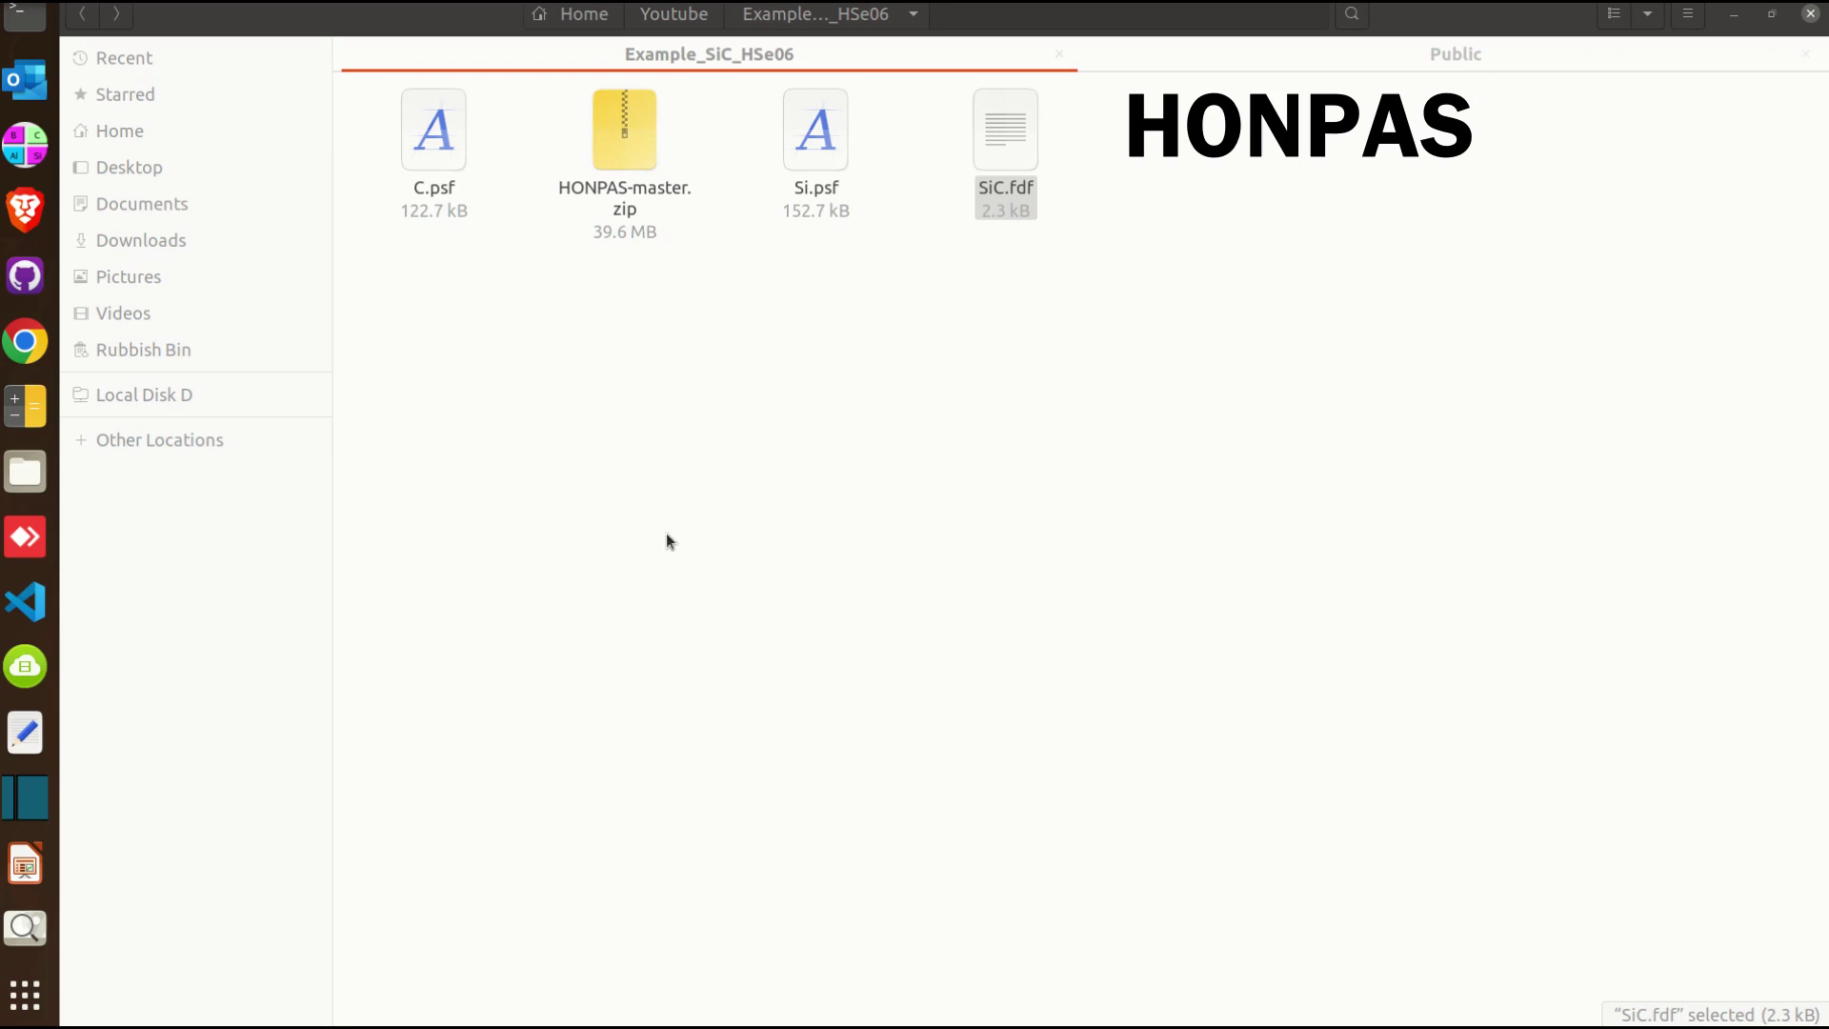
# Open a terminal in Example_SiC_HSe06 from the folder's context menu and centre it on screen
pyautogui.rightClick(633, 382)
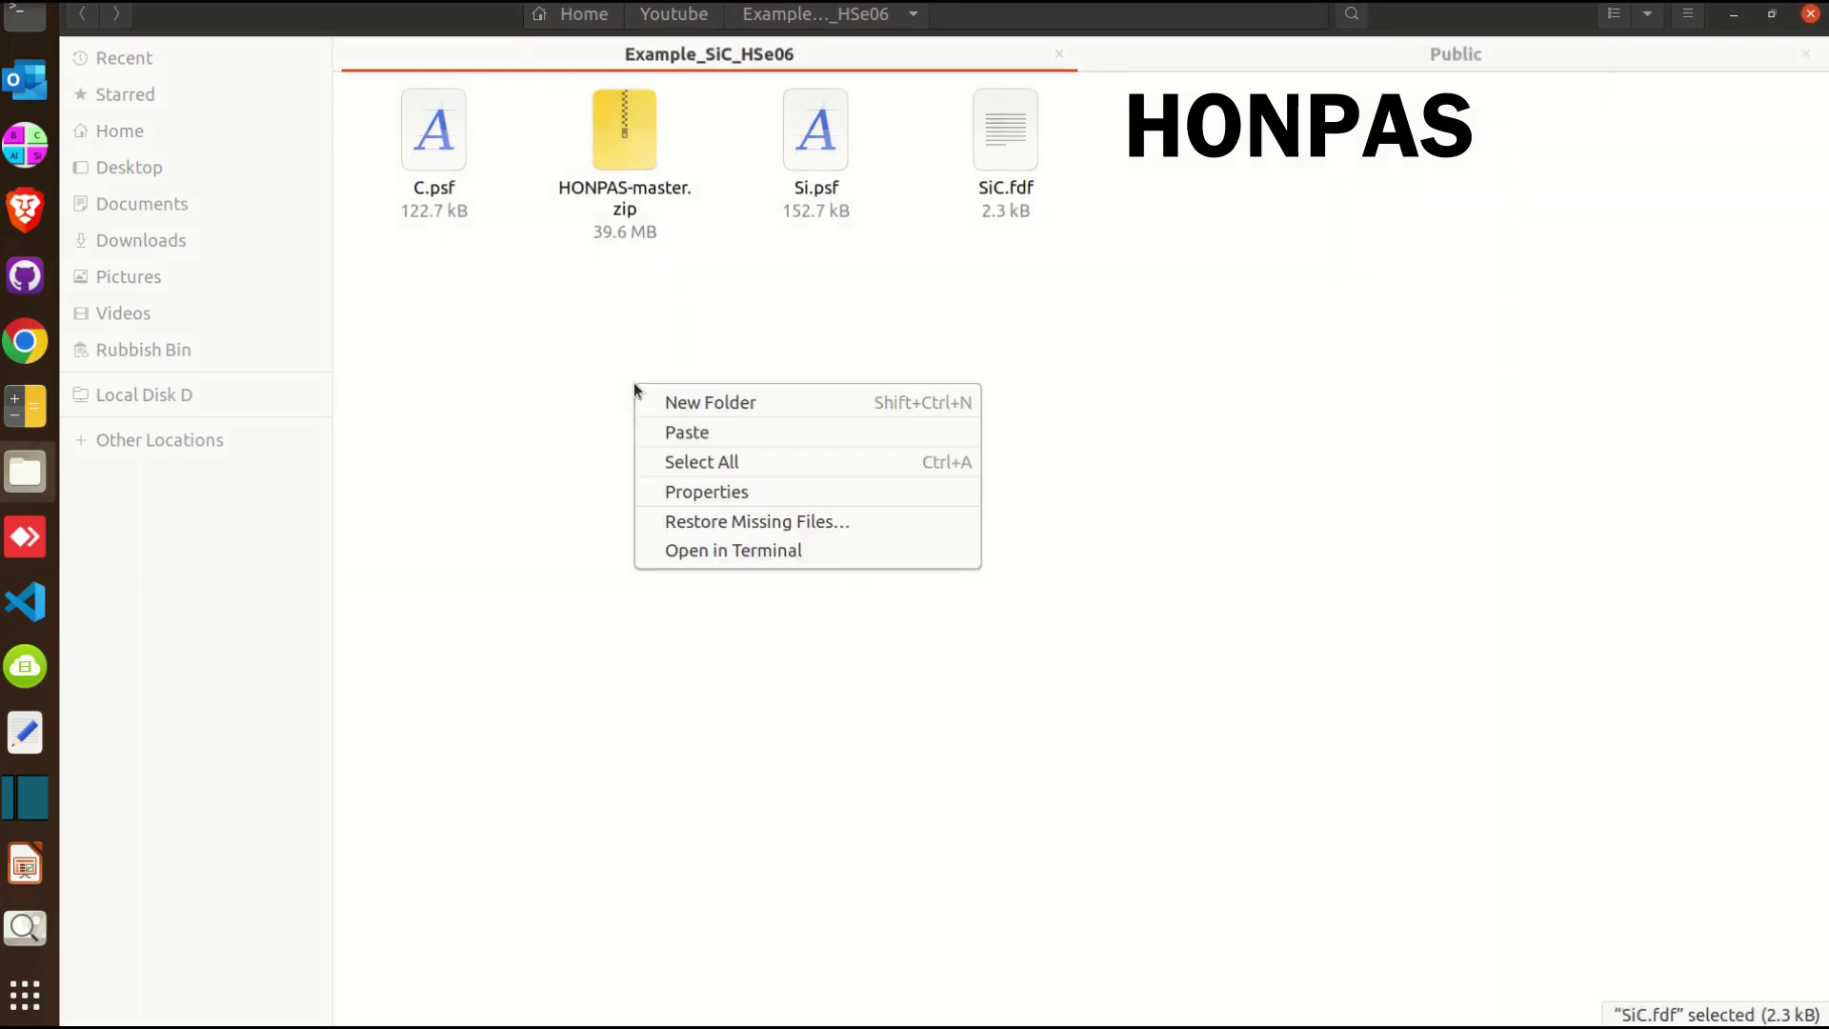
pyautogui.click(750, 550)
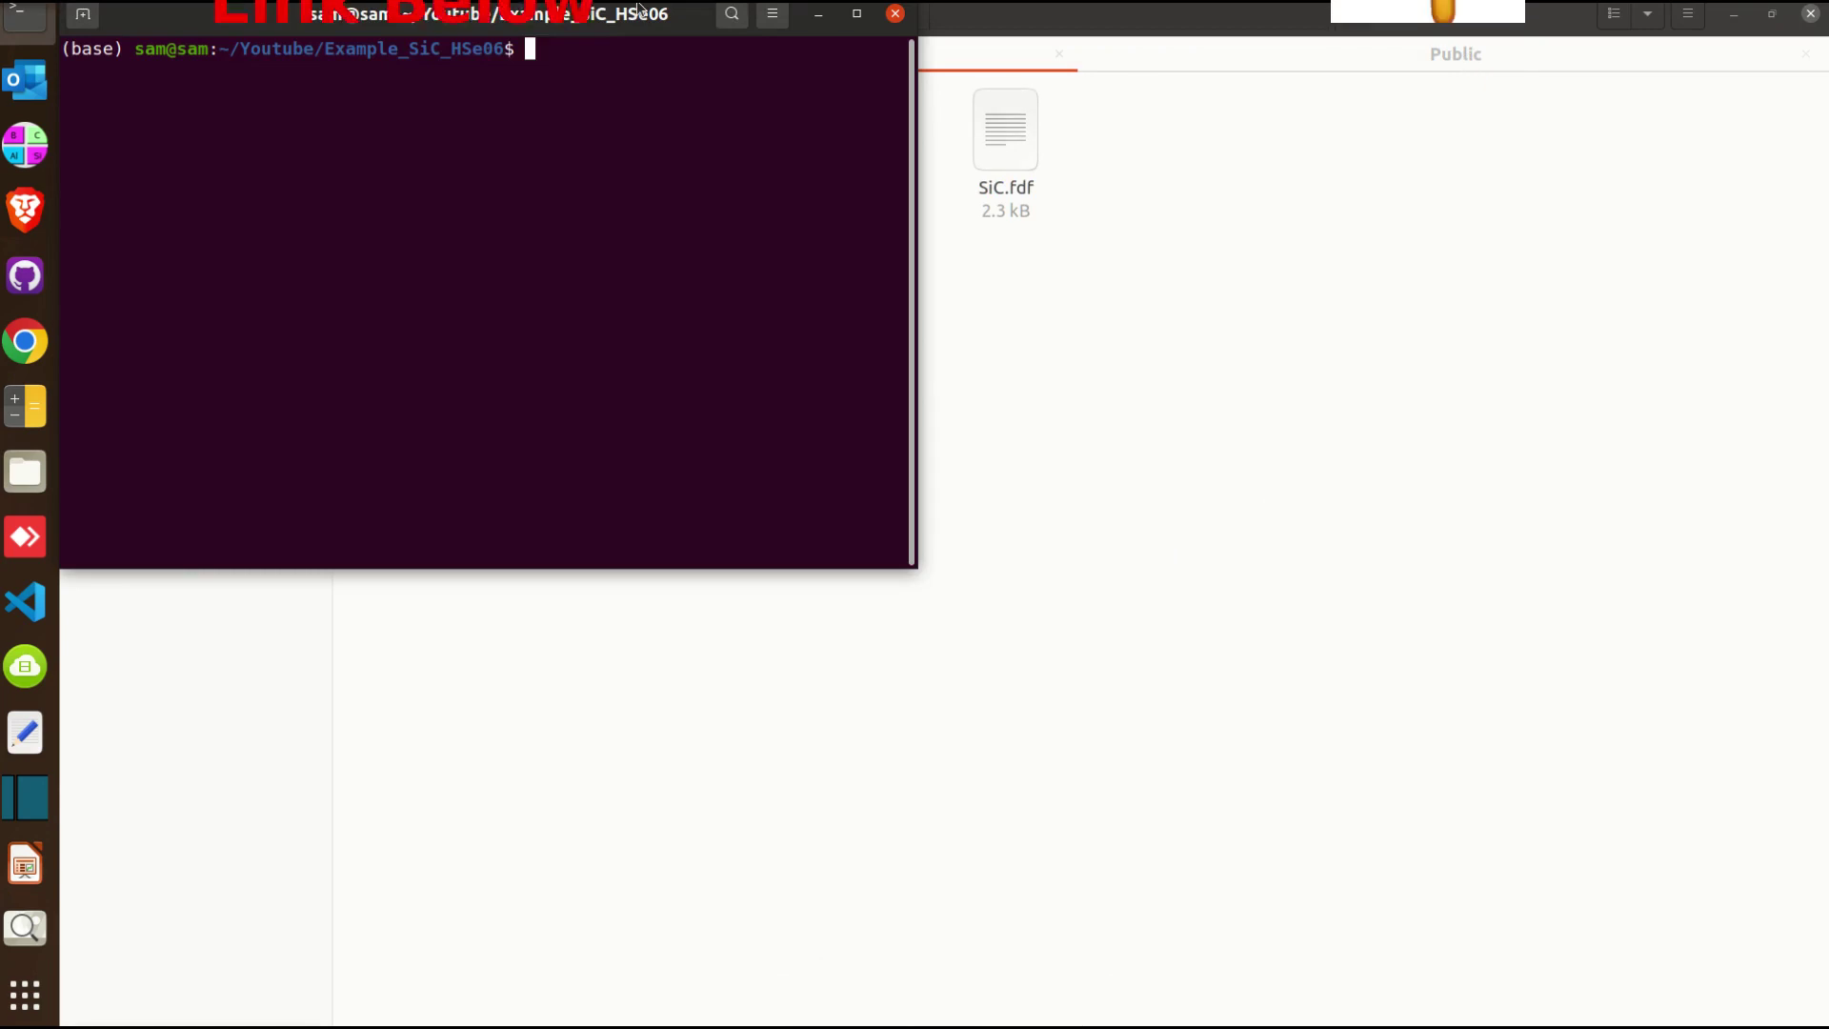
pyautogui.moveTo(519, 26); pyautogui.dragTo(933, 458)
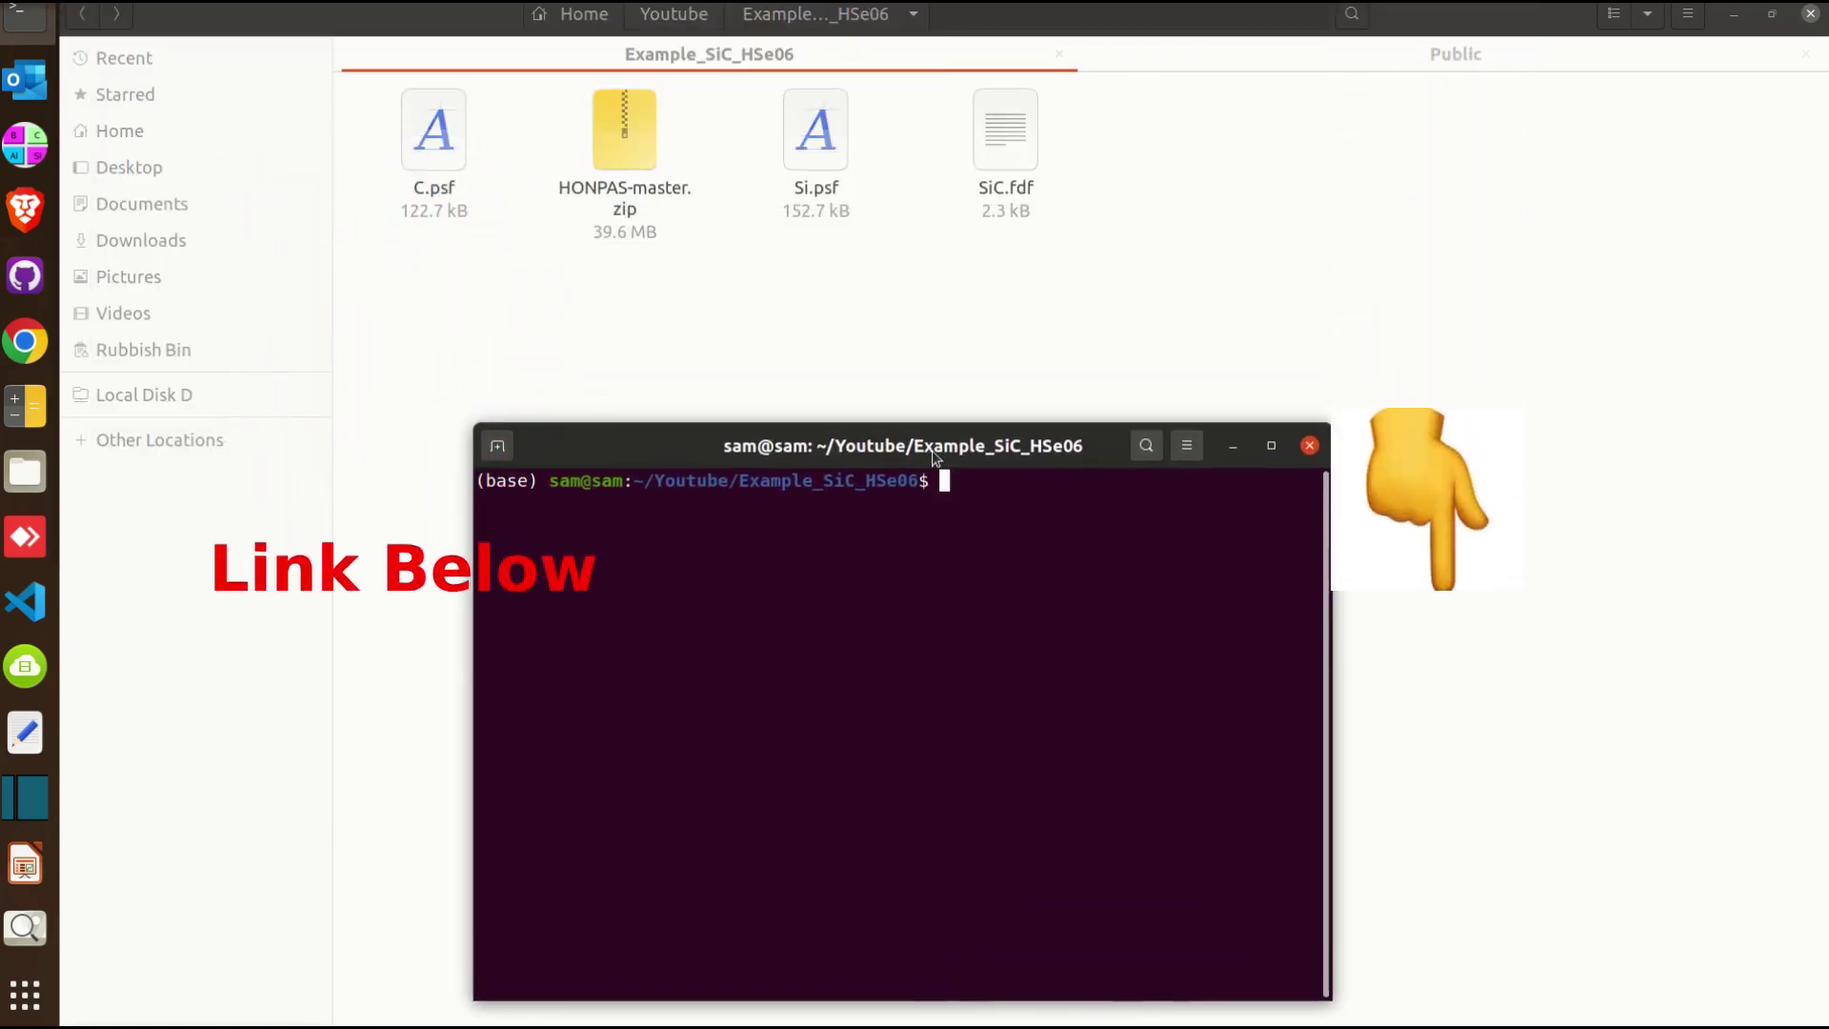
# List the folder and extract HONPAS-master.zip with unzip
pyautogui.write('ls')
pyautogui.press('Return')
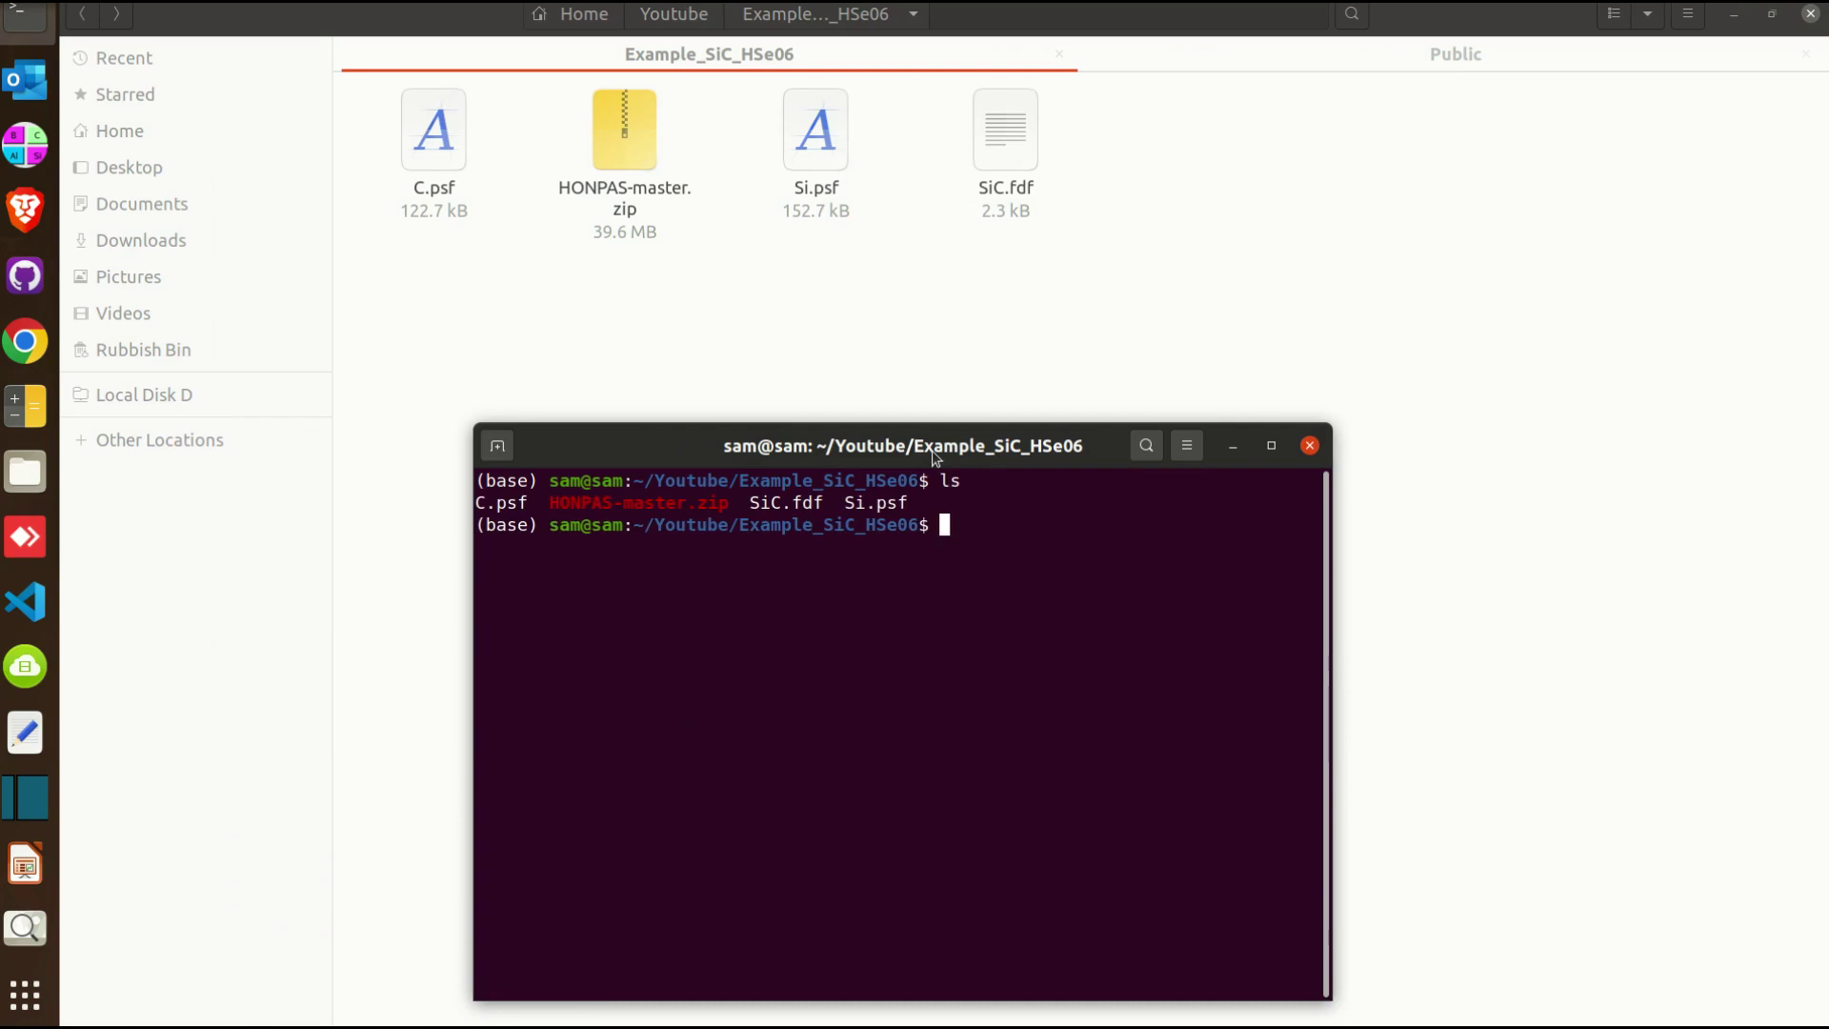
pyautogui.write('unzip ')
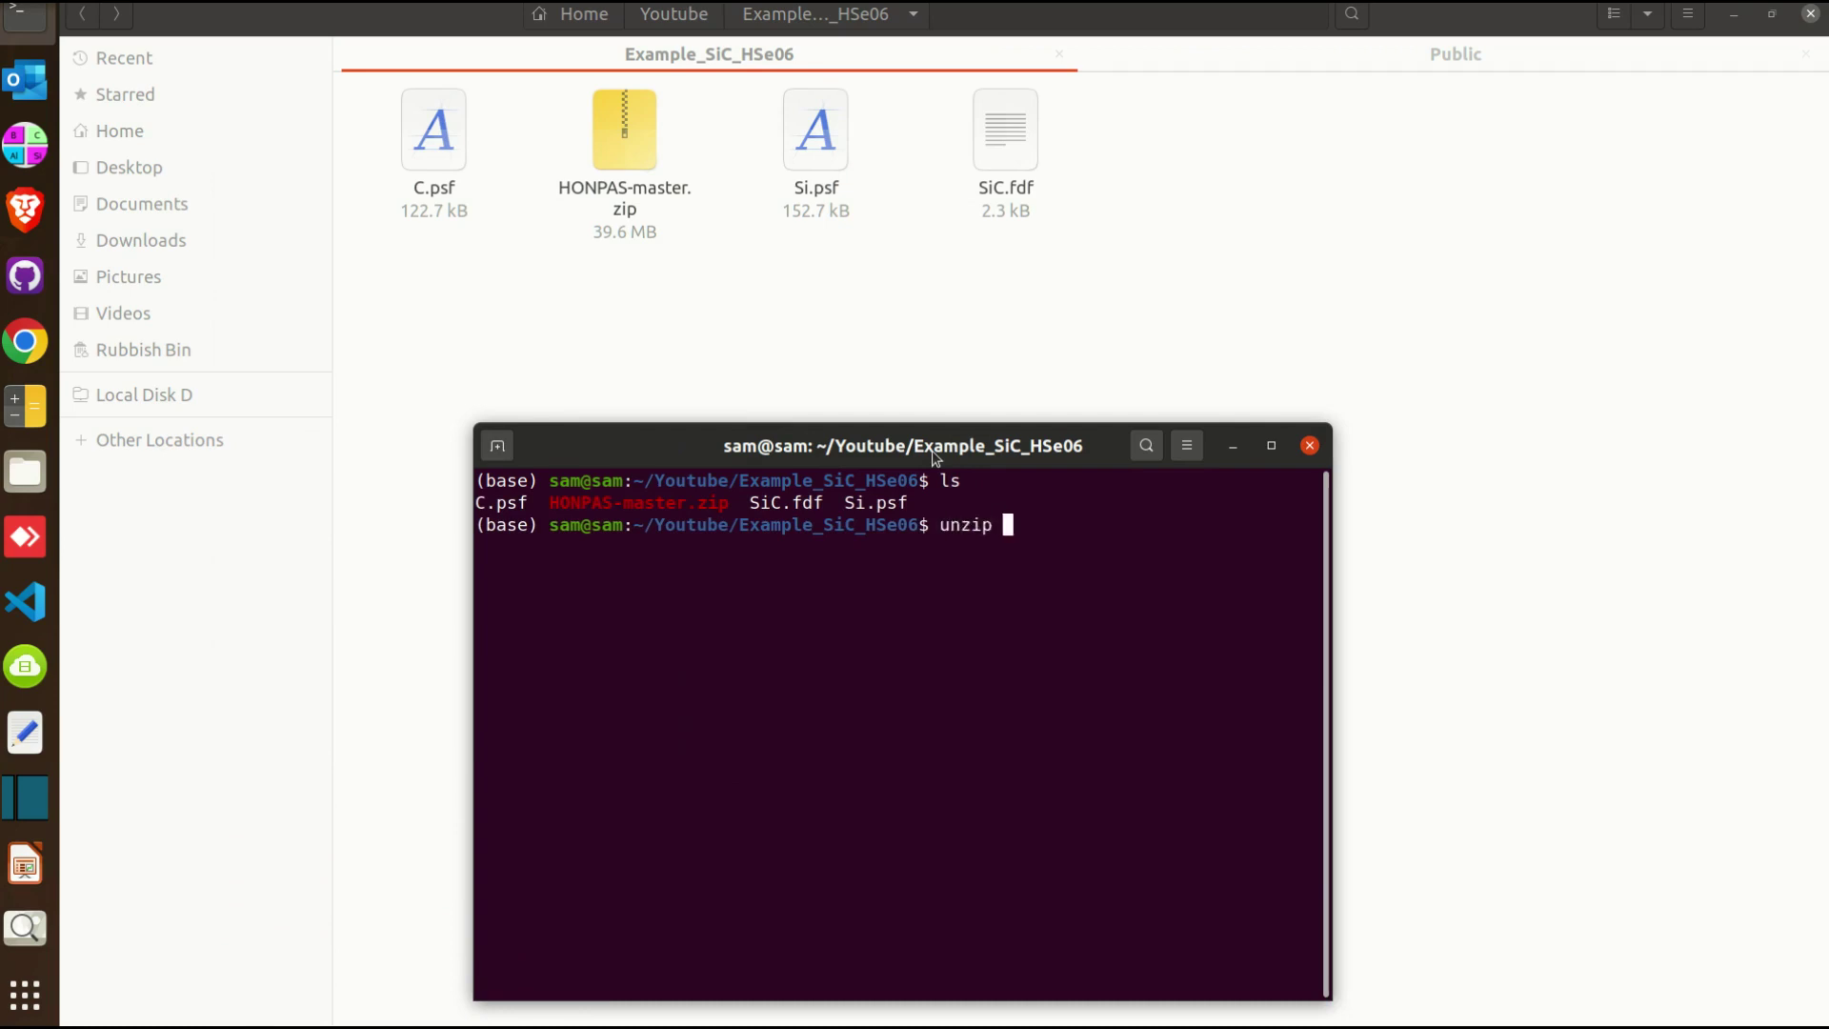
pyautogui.write('H')
pyautogui.press('Tab')
pyautogui.press('Return')
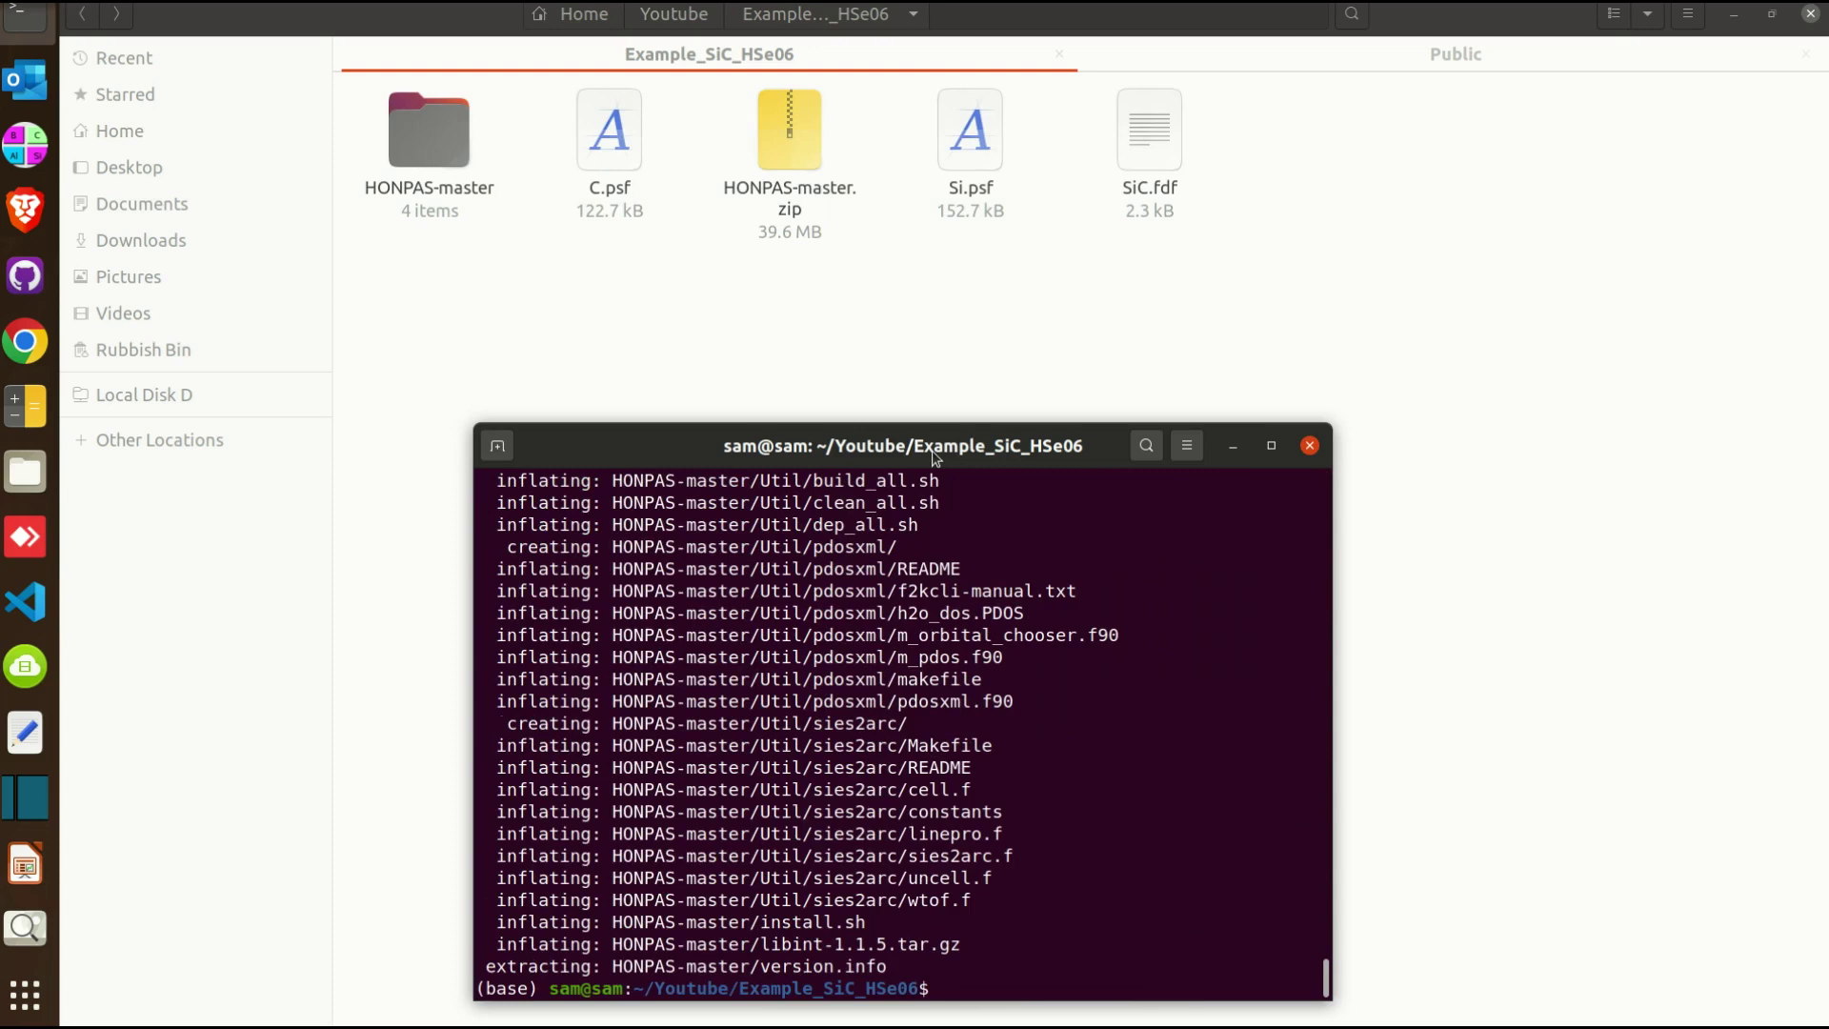
# Move into the HONPAS-master folder and list its contents
pyautogui.write('CD')
pyautogui.press('BackSpace')
pyautogui.press('BackSpace')
pyautogui.write('cd H')
pyautogui.press('Tab')
pyautogui.press('Return')
pyautogui.write('ls')
pyautogui.press('Return')
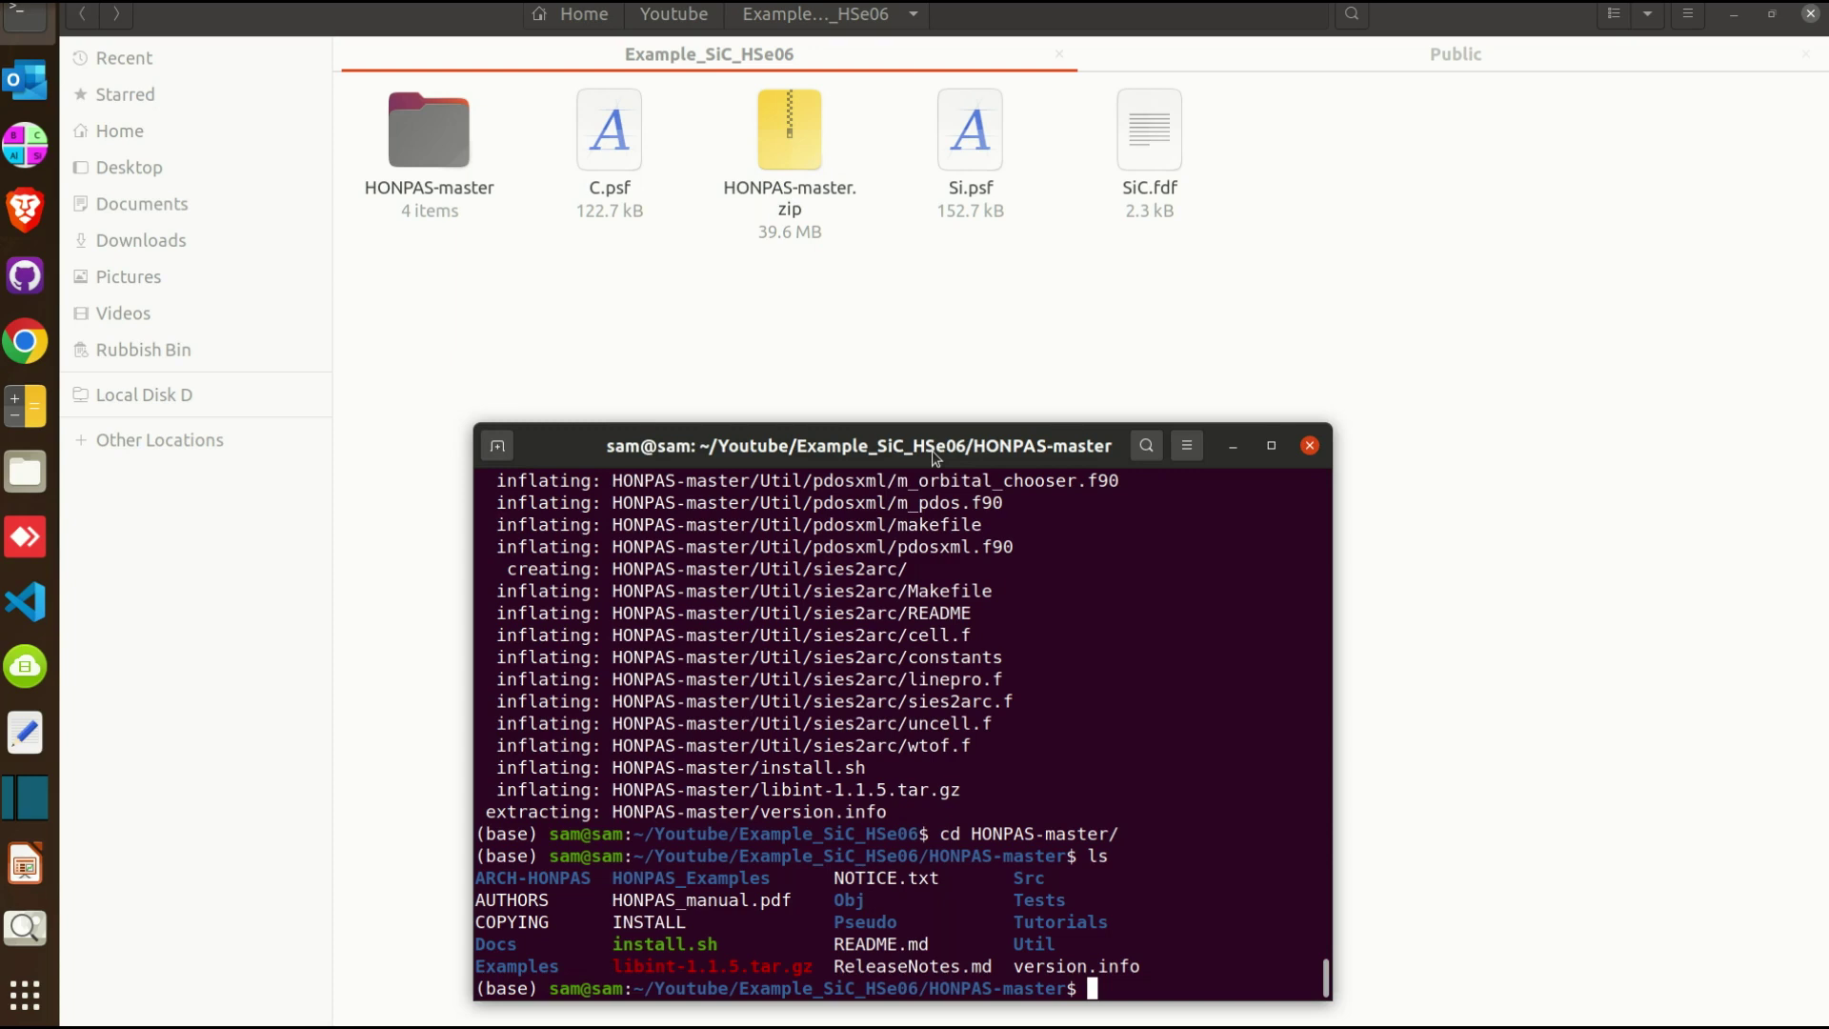
# Confirm install.sh exists and run ./install.sh to build HONPAS
pyautogui.write('ls install.sh')
pyautogui.press('Return')
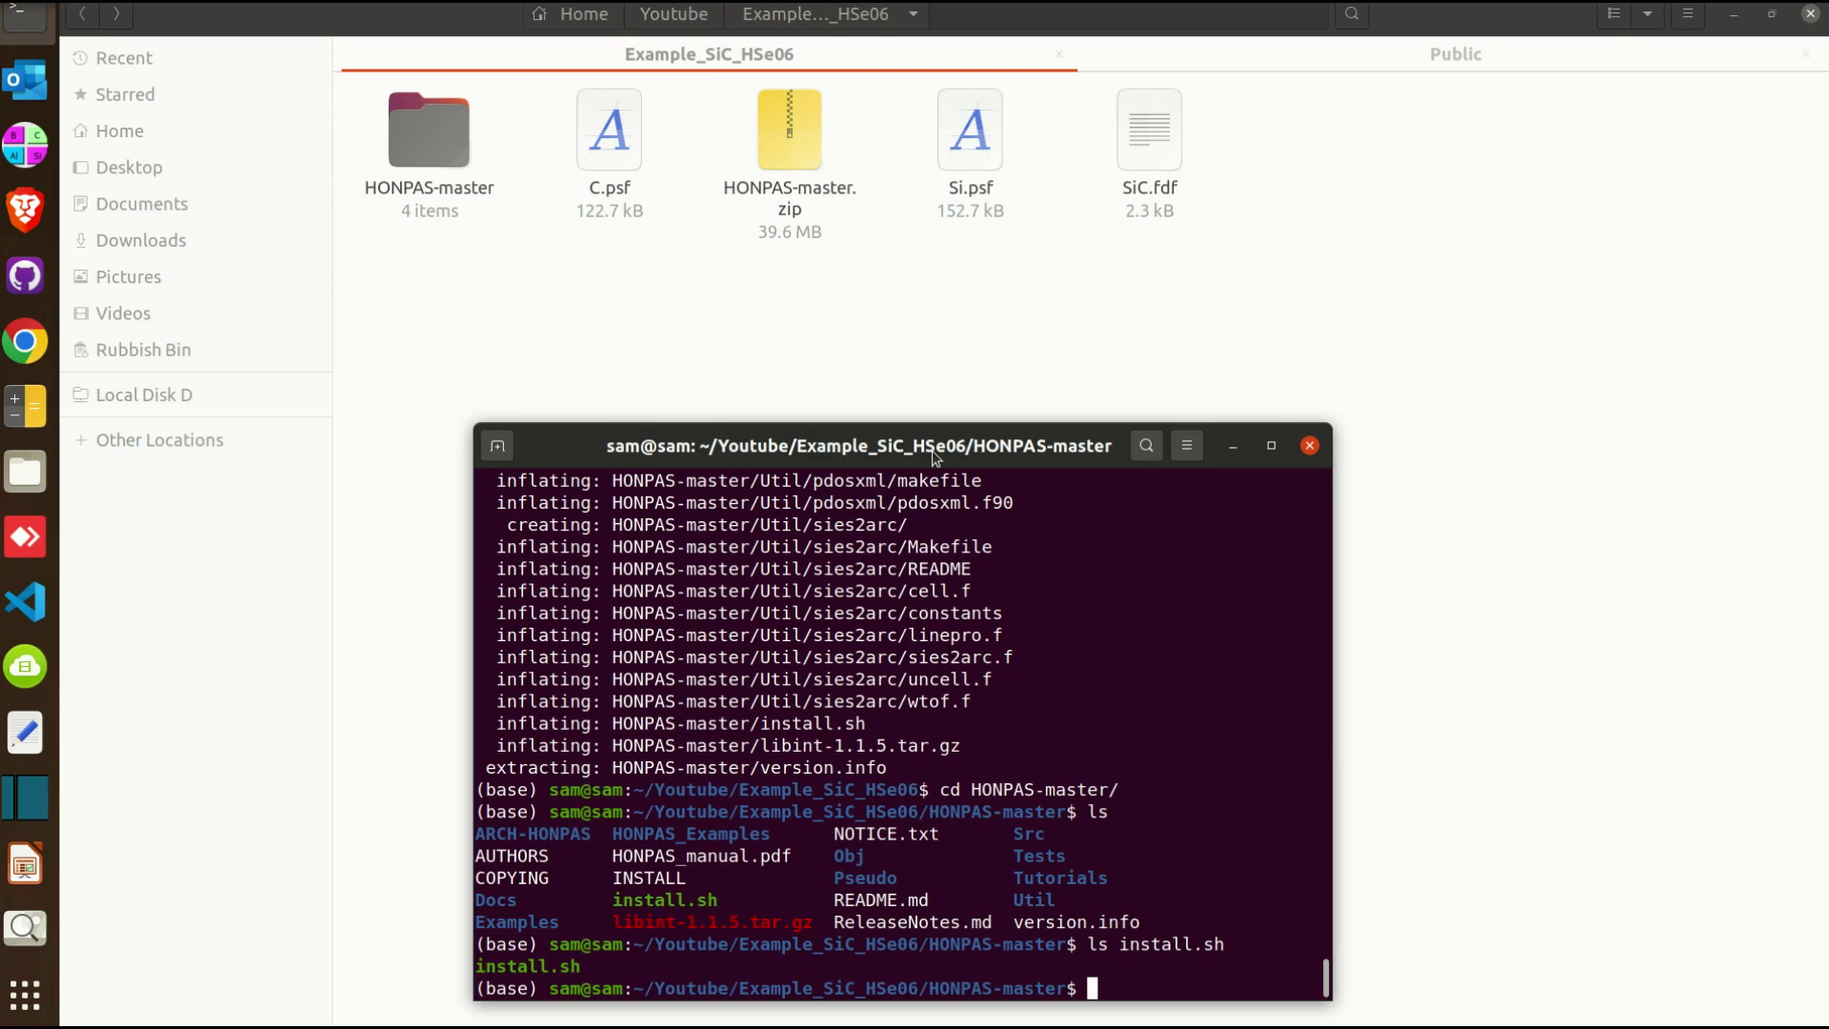
pyautogui.write('./')
pyautogui.press('BackSpace')
pyautogui.press('BackSpace')
pyautogui.write('./ins')
pyautogui.press('Tab')
pyautogui.press('Return')
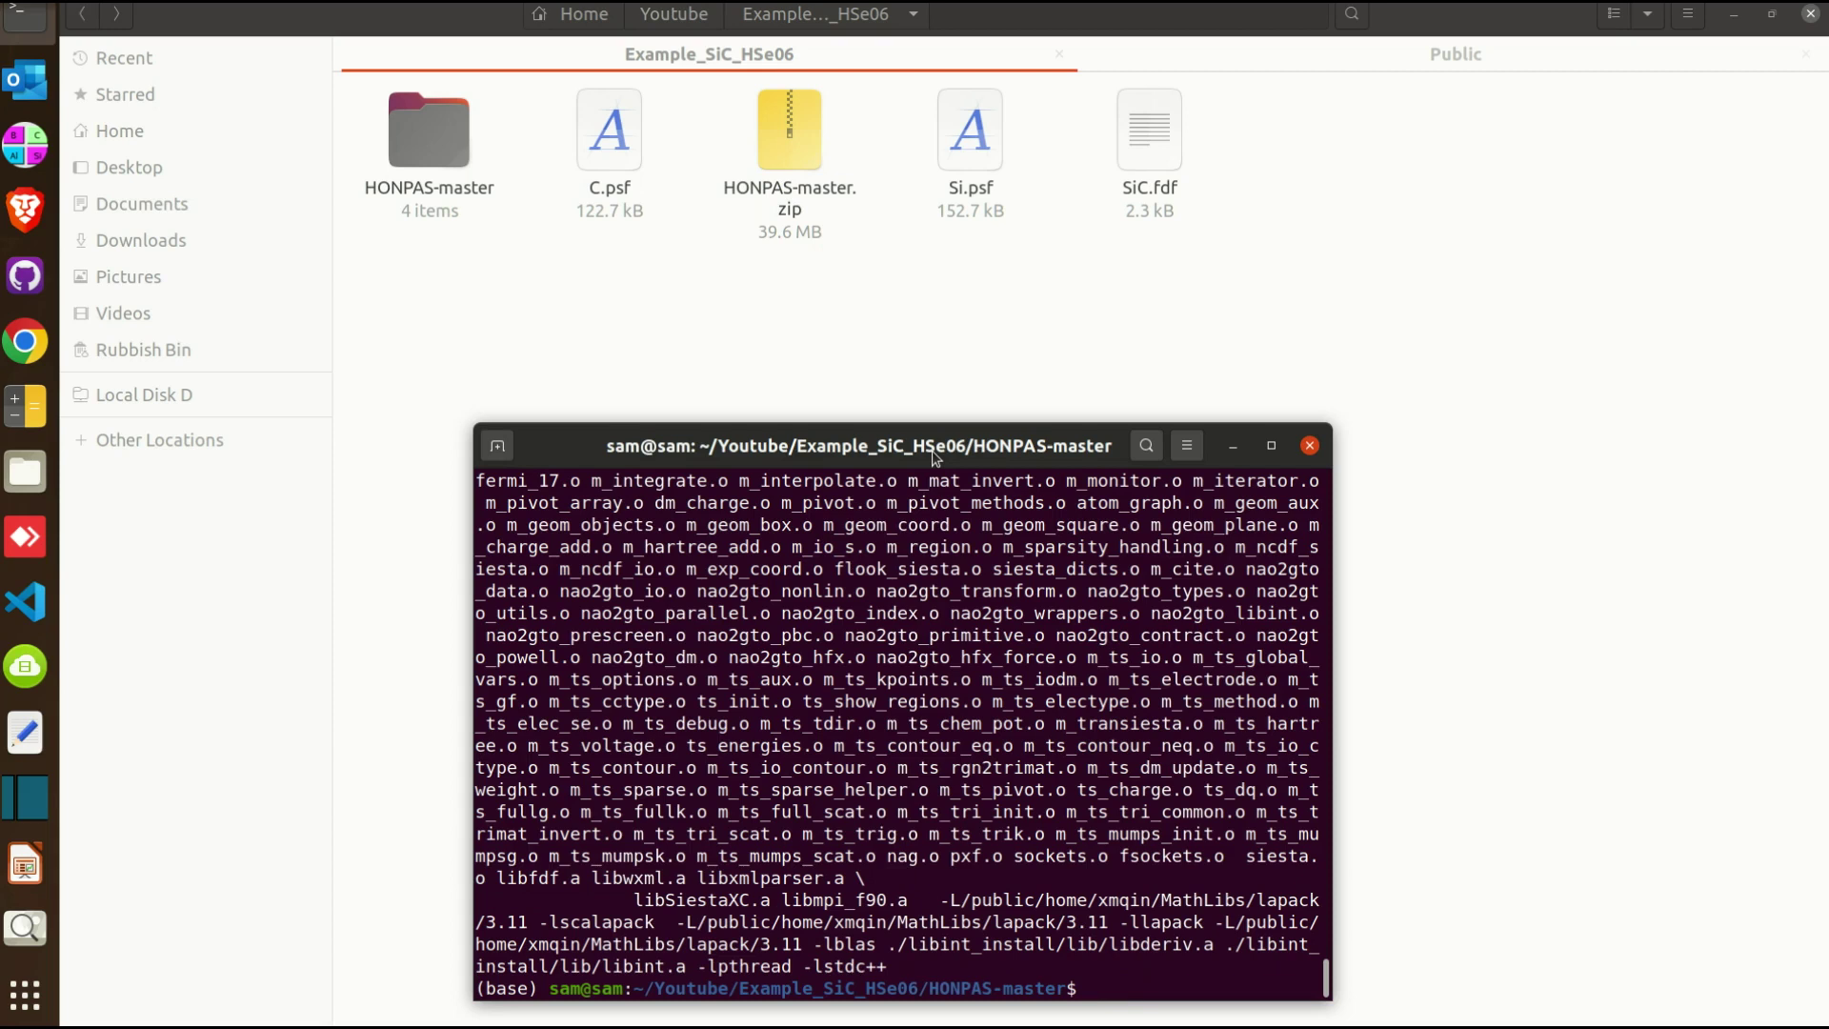
# Move into the Obj folder and confirm the honpas executable is there
pyautogui.write('ls')
pyautogui.press('Return')
pyautogui.write('cd ')
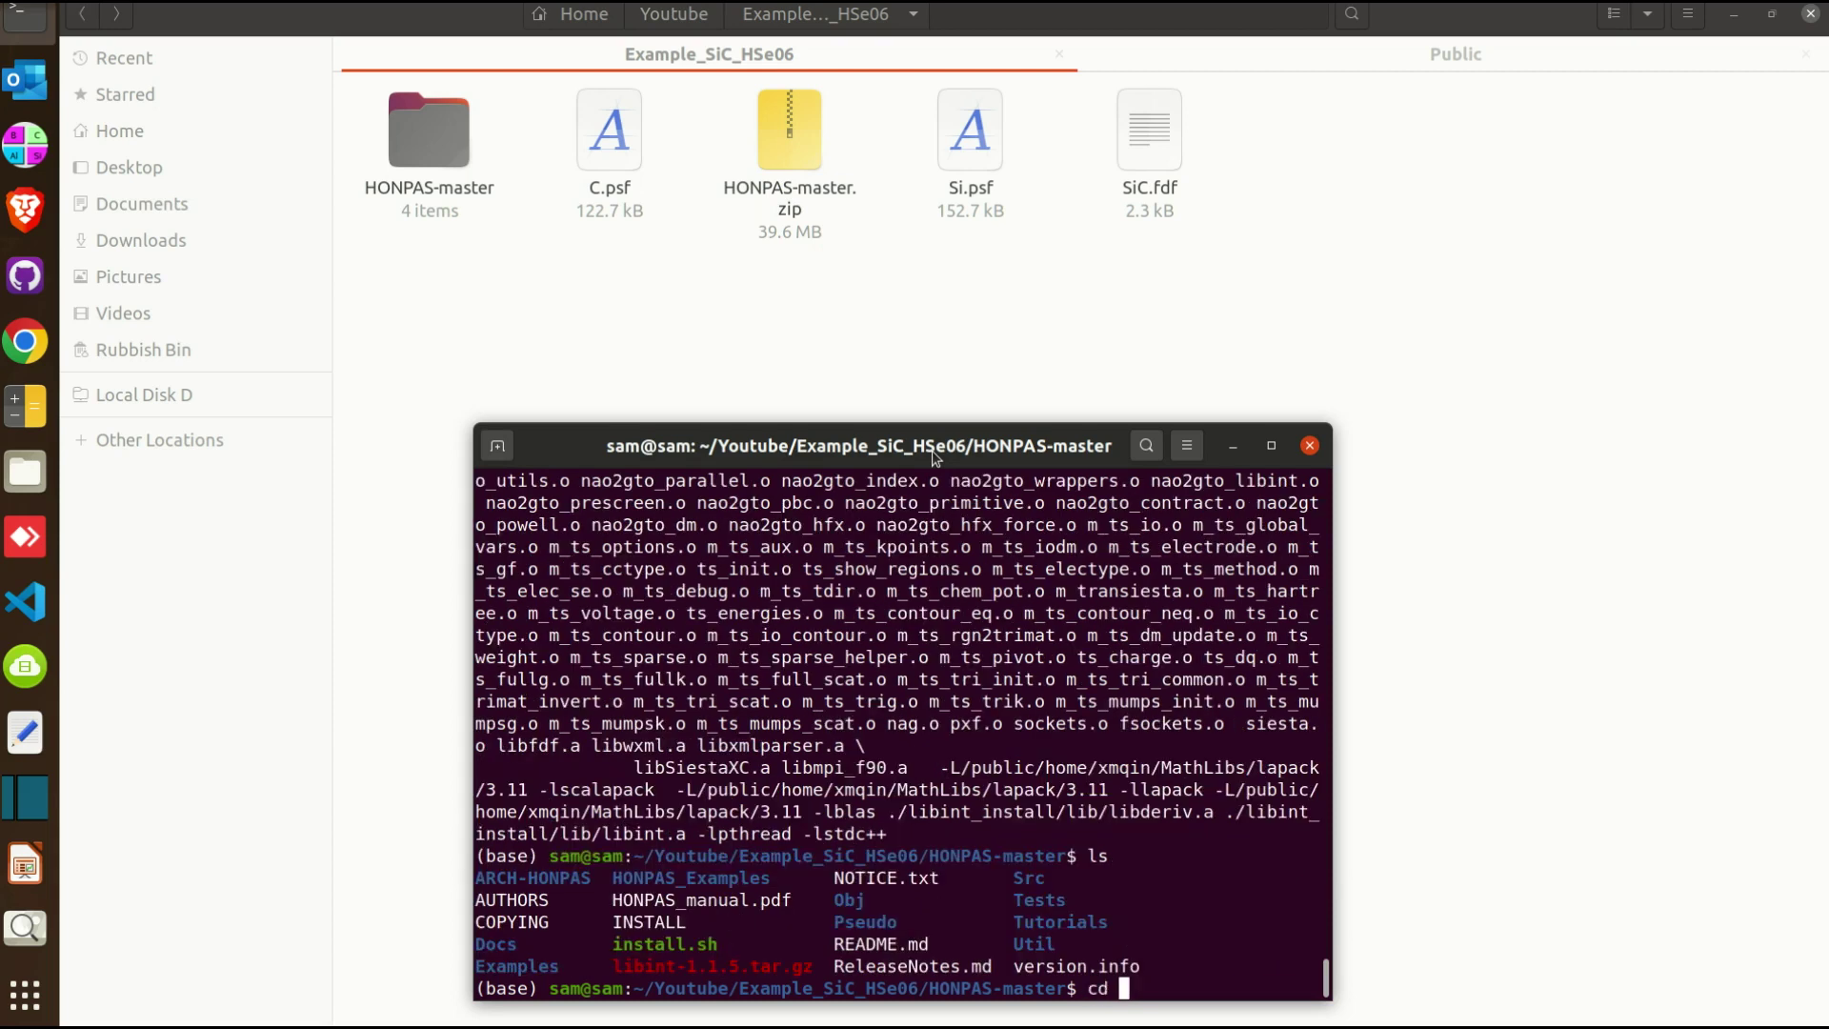
pyautogui.write('Obj')
pyautogui.press('Tab')
pyautogui.press('Return')
pyautogui.write('ls')
pyautogui.press('Return')
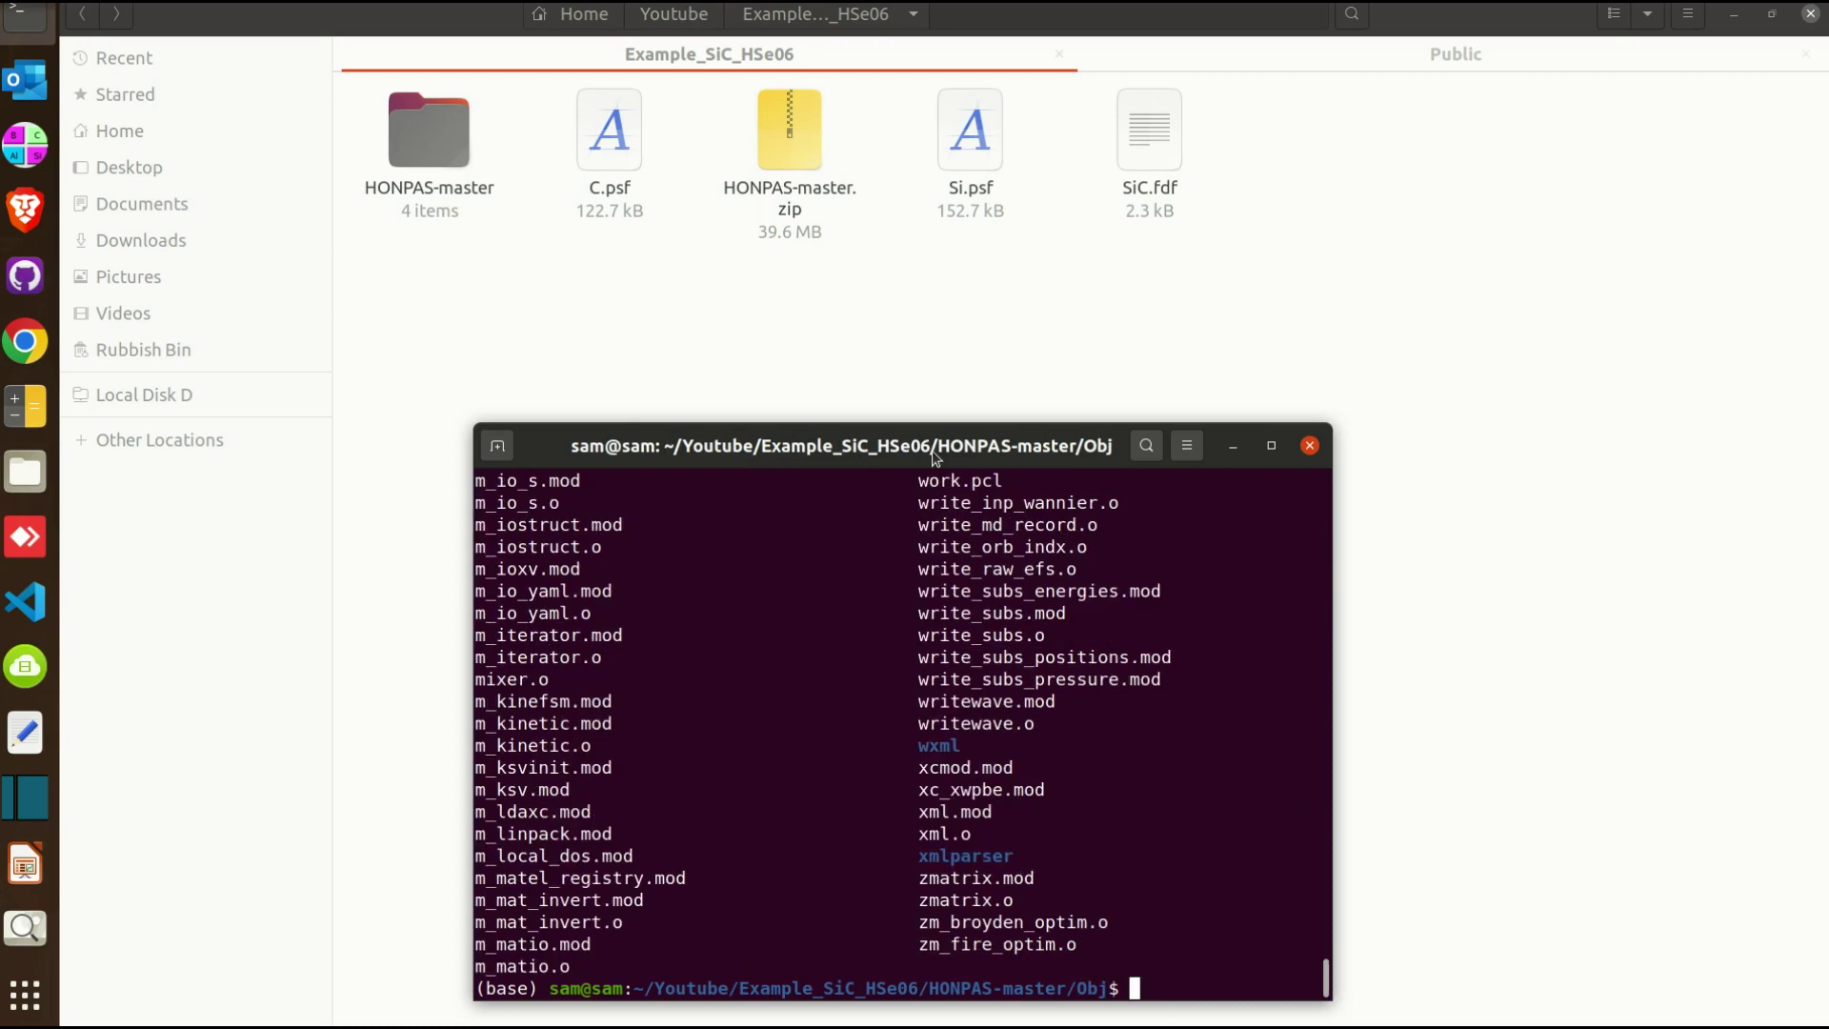
pyautogui.write('ls honpas')
pyautogui.press('Return')
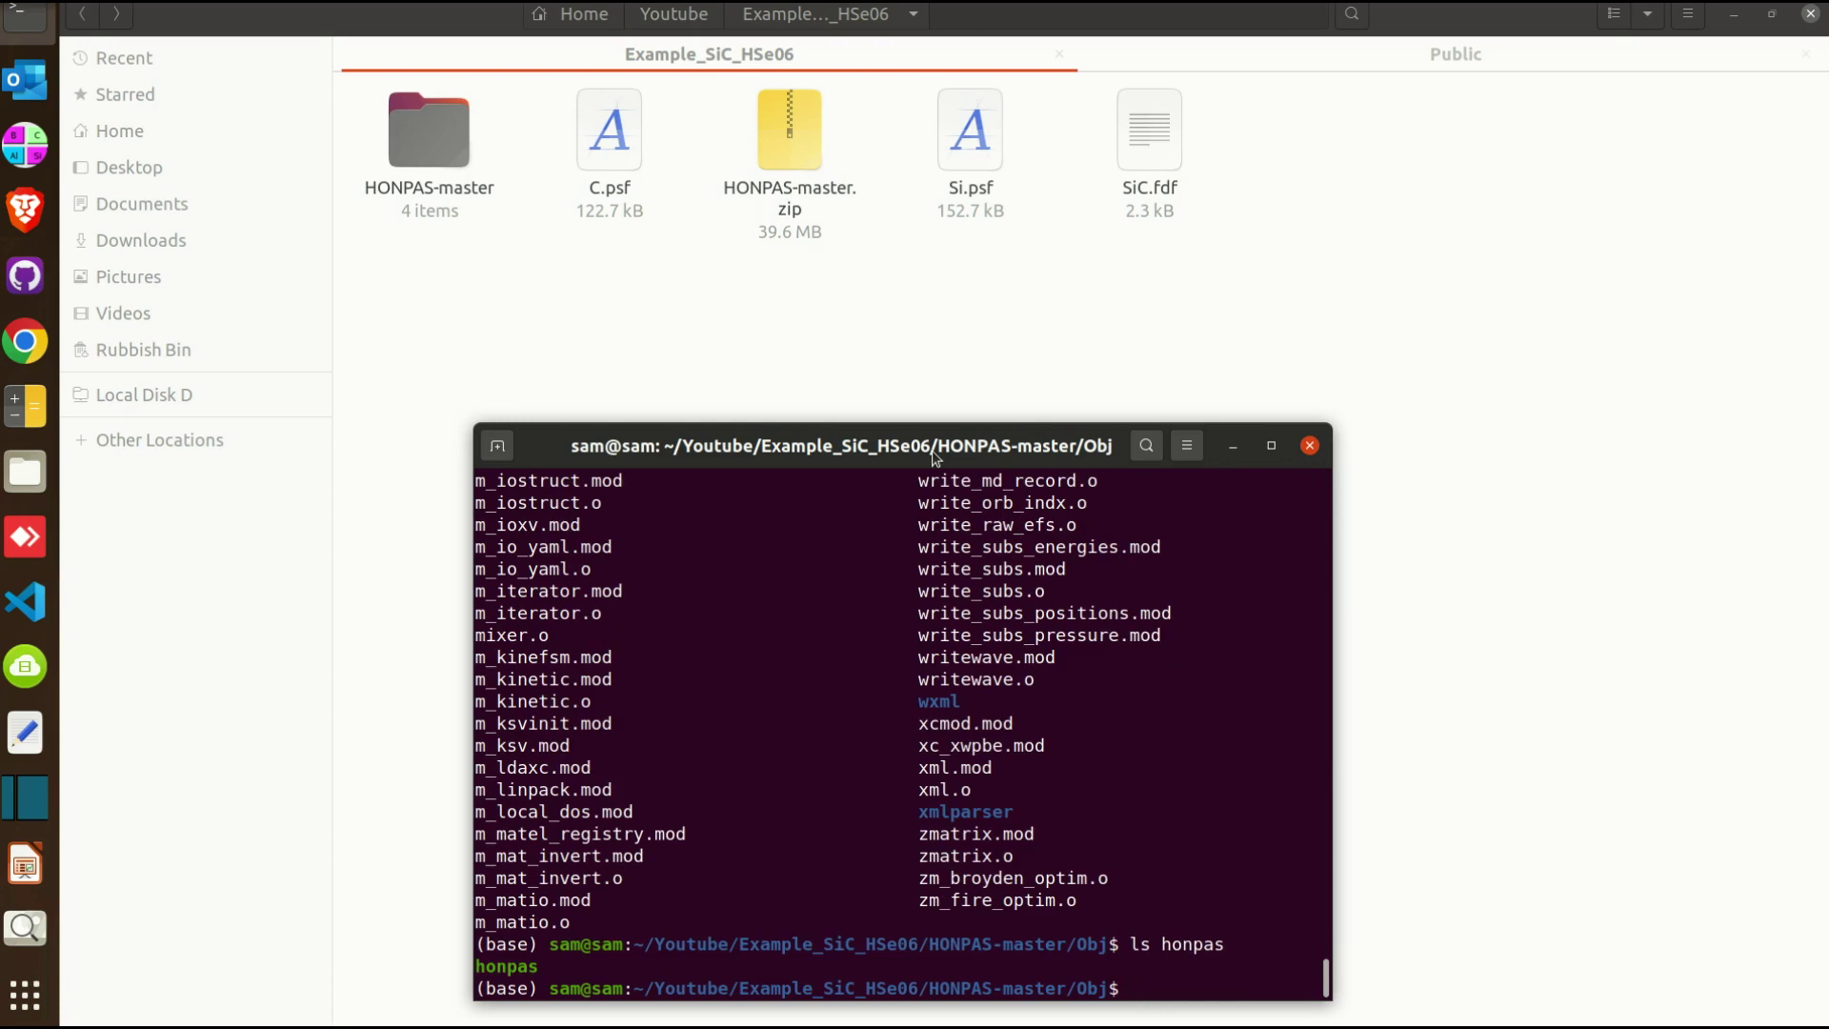
# Copy honpas to a new siesta_hybrid executable and list the Obj folder
pyautogui.write('cp honpas siesta_hybrid')
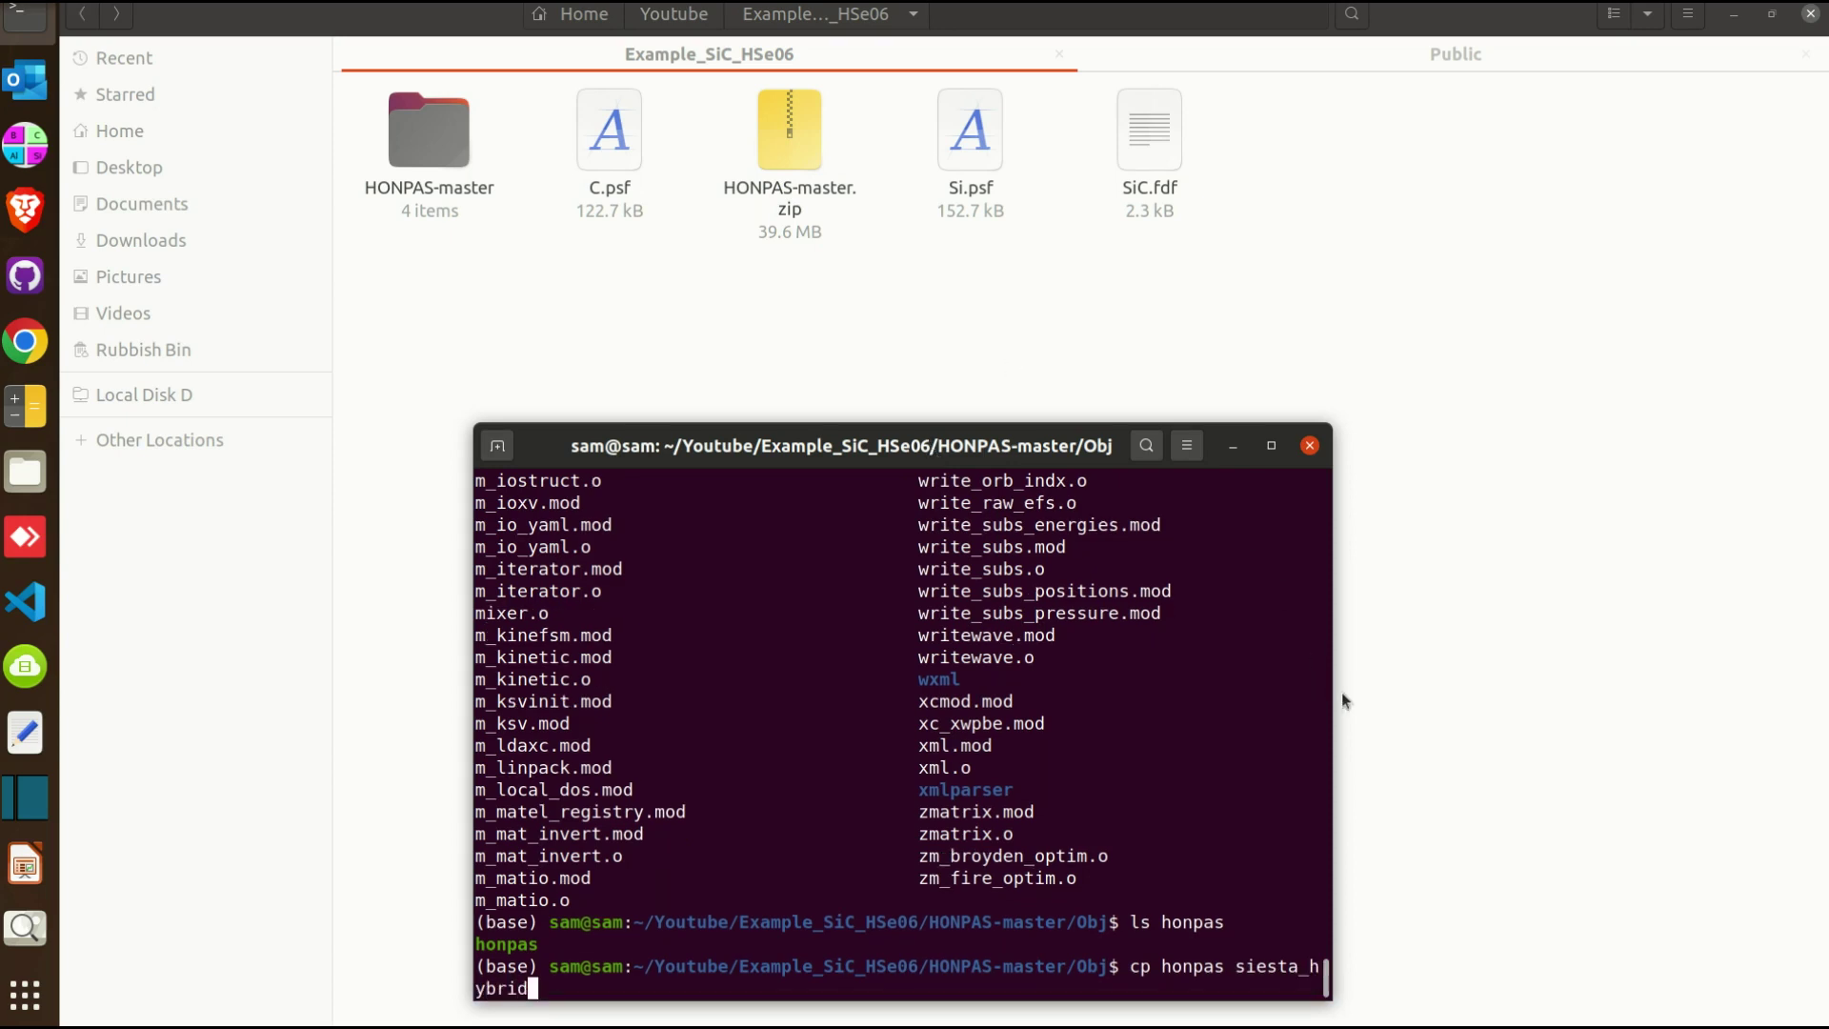
pyautogui.moveTo(1333, 705); pyautogui.dragTo(1502, 704)
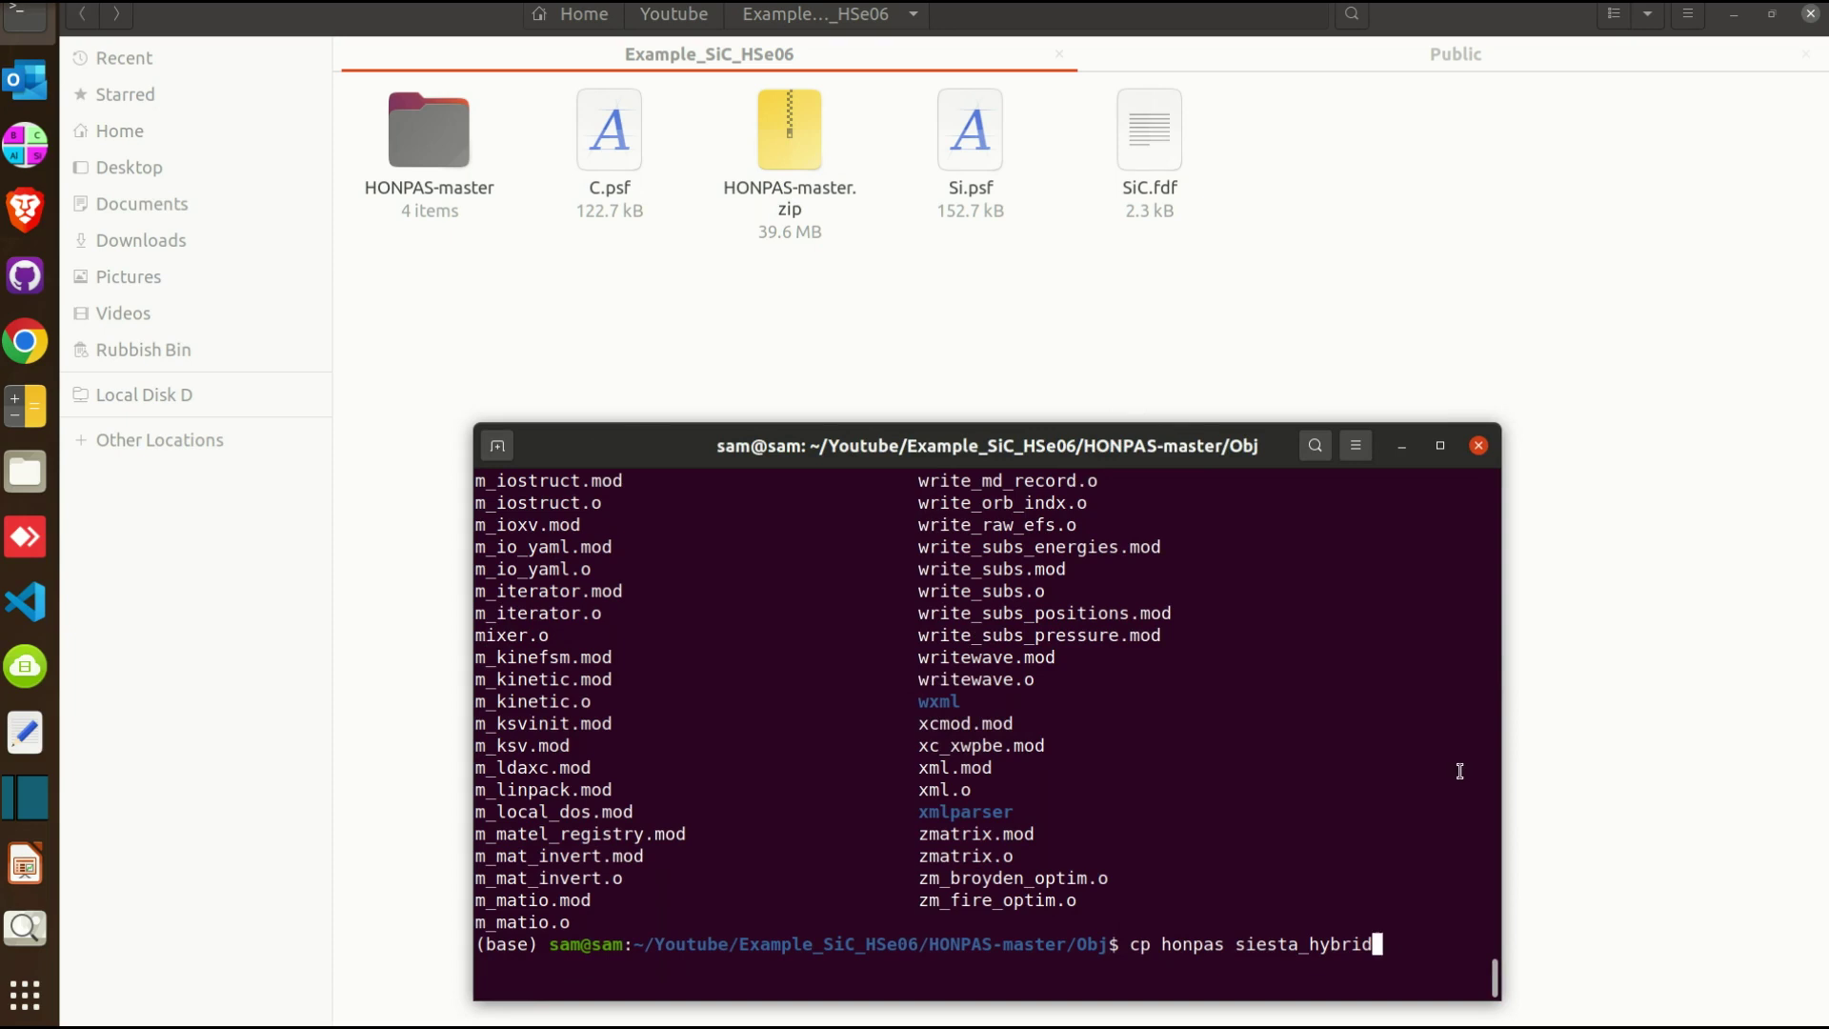
pyautogui.press('Return')
pyautogui.write('ls')
pyautogui.press('Return')
# Print and copy the Obj folder's full path, then enter vi ~/.bashrc
pyautogui.write('pwd')
pyautogui.press('Return')
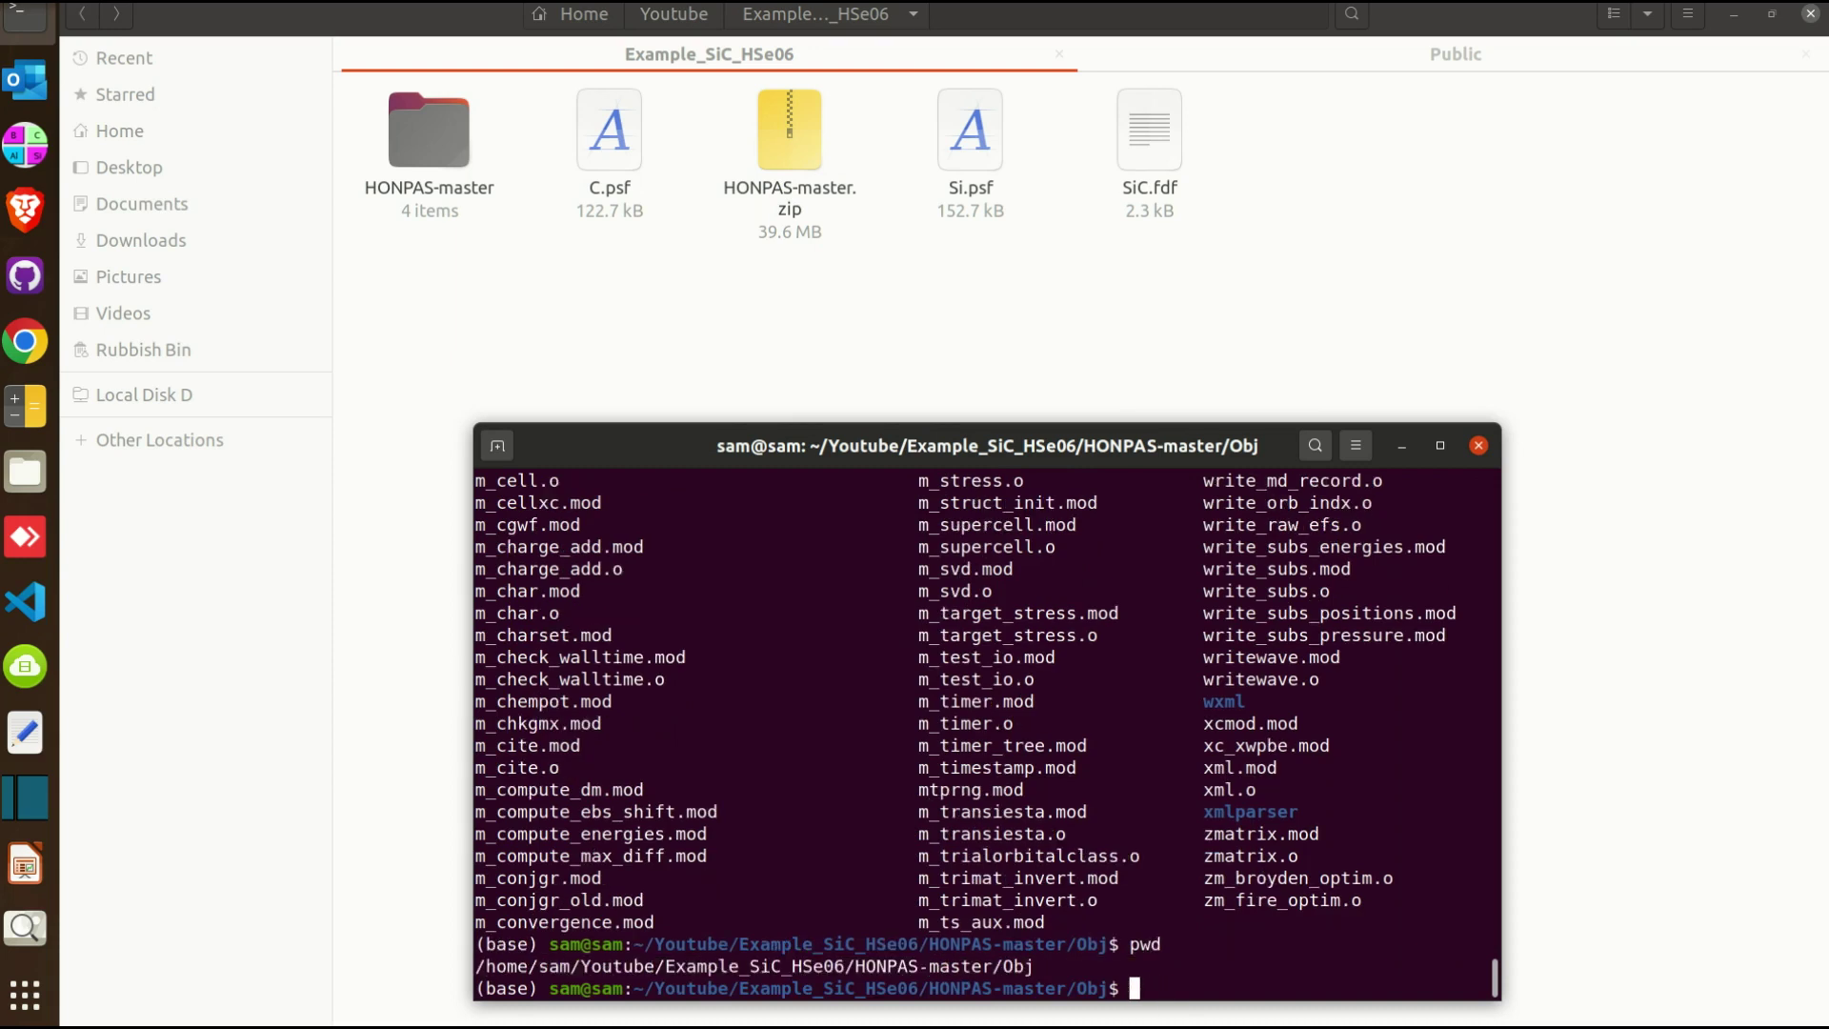
pyautogui.tripleClick(877, 962)
pyautogui.hotkey('ctrl', 'c')
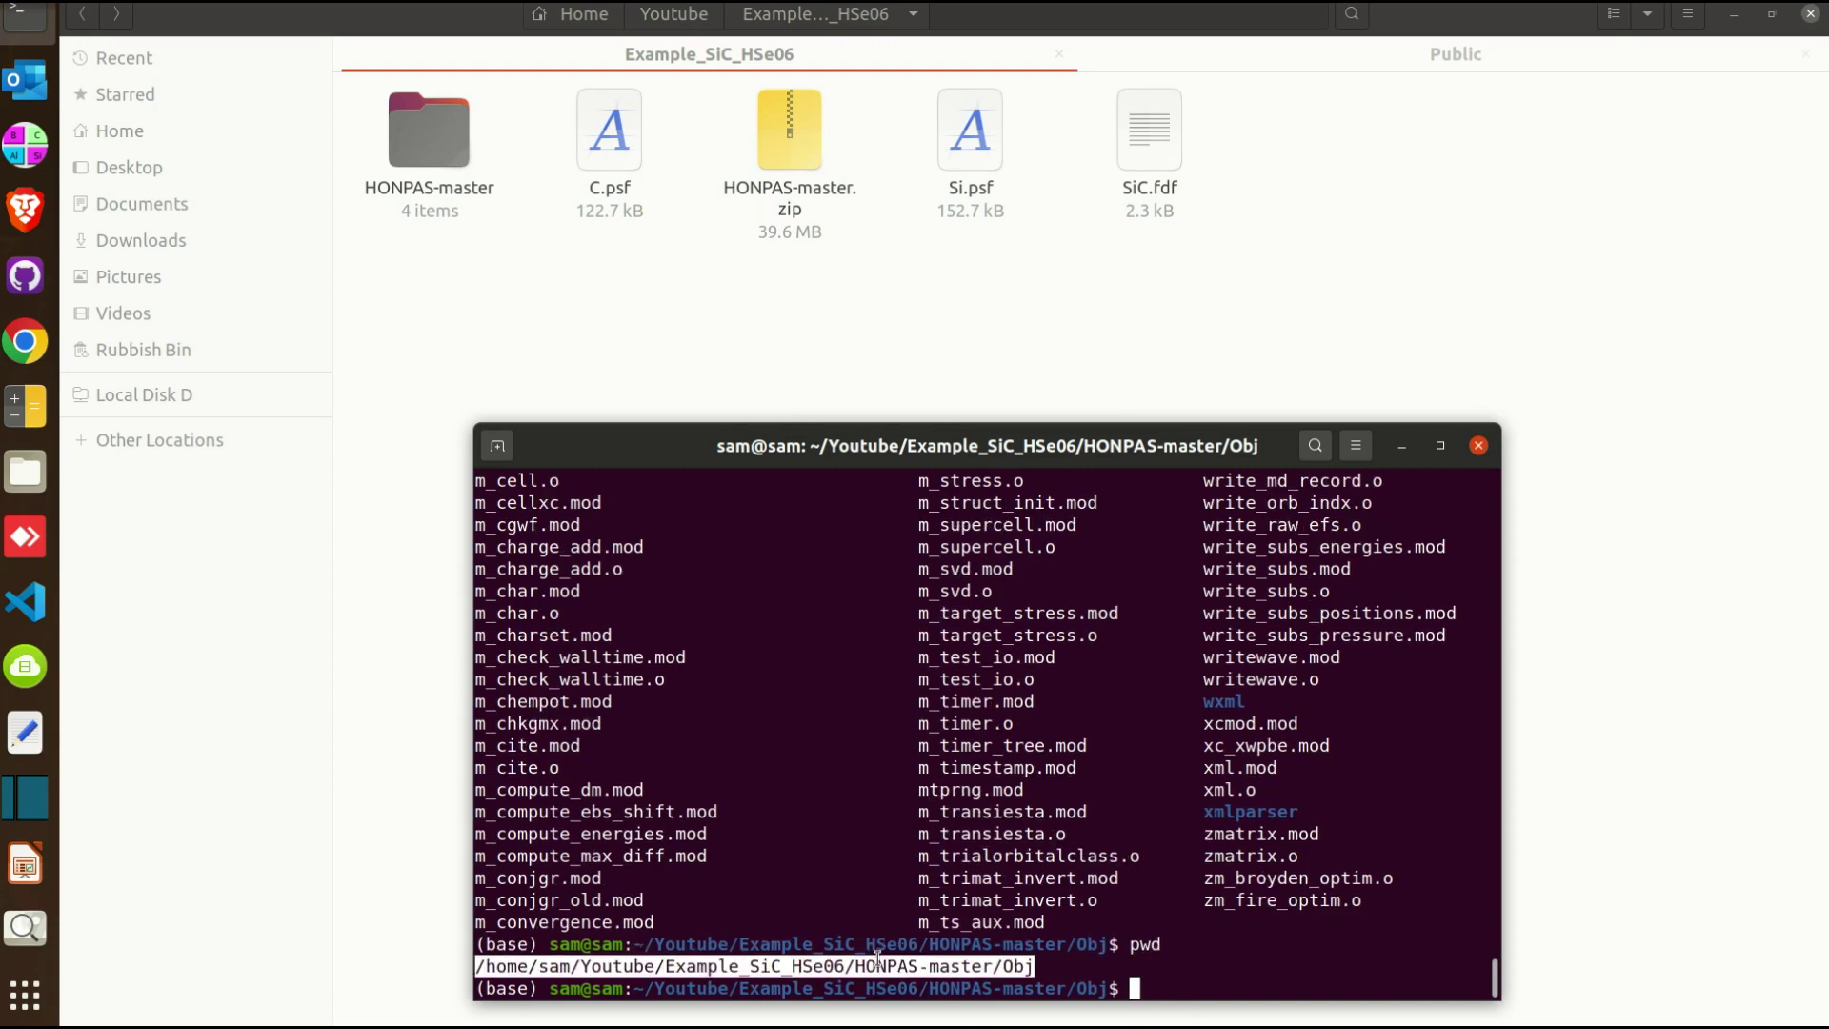
pyautogui.write('vi ~/.bashrc')
# Open ~/.bashrc in vi past the swap warning and add a line after the last PATH entry
pyautogui.press('Return')
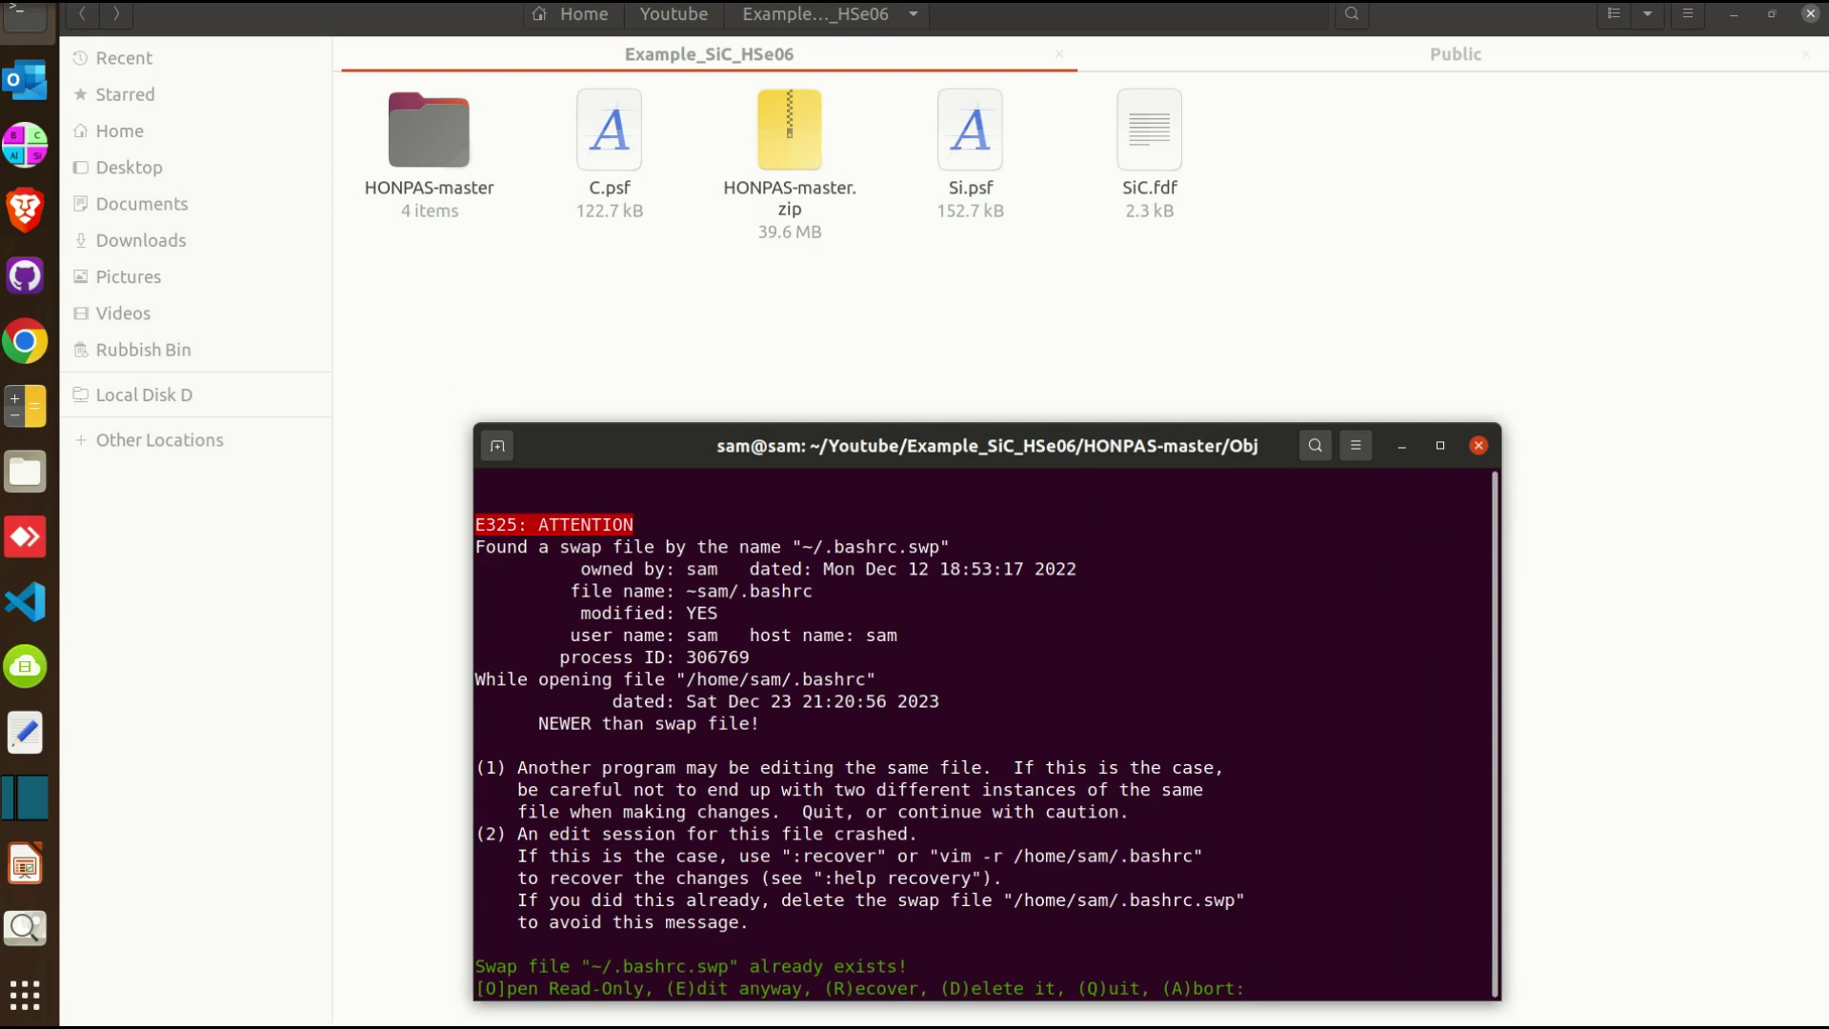
pyautogui.press('e')
pyautogui.press('Down')
pyautogui.press('Up')
pyautogui.press('Up')
pyautogui.press('Down')
pyautogui.press('Up')
pyautogui.press('Down')
pyautogui.press('Right')
pyautogui.press('Right')
pyautogui.press('Right')
pyautogui.press('Right')
pyautogui.press('Right')
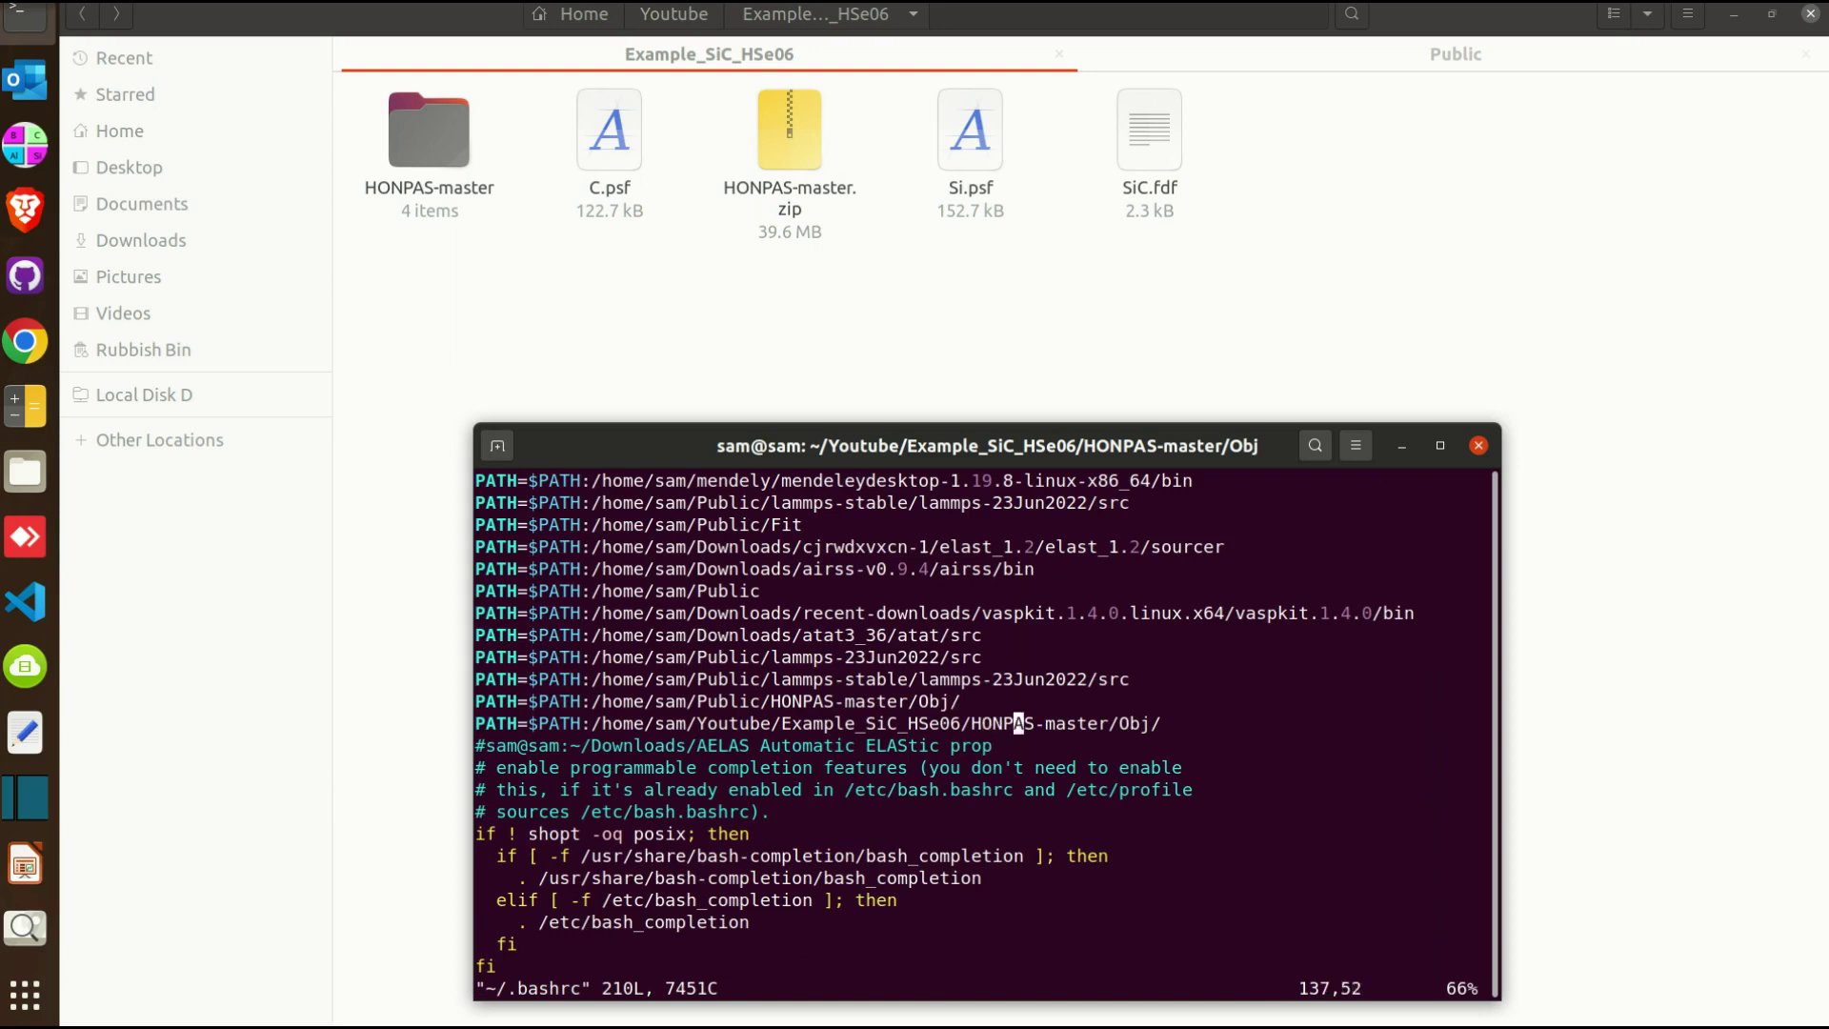
pyautogui.press('Right')
pyautogui.press('Right')
pyautogui.press('Right')
pyautogui.press('Right')
pyautogui.press('Right')
pyautogui.press('Right')
pyautogui.press('Right')
pyautogui.press('Right')
pyautogui.press('Right')
pyautogui.press('Right')
pyautogui.press('Right')
pyautogui.press('i')
pyautogui.press('Right')
pyautogui.press('Return')
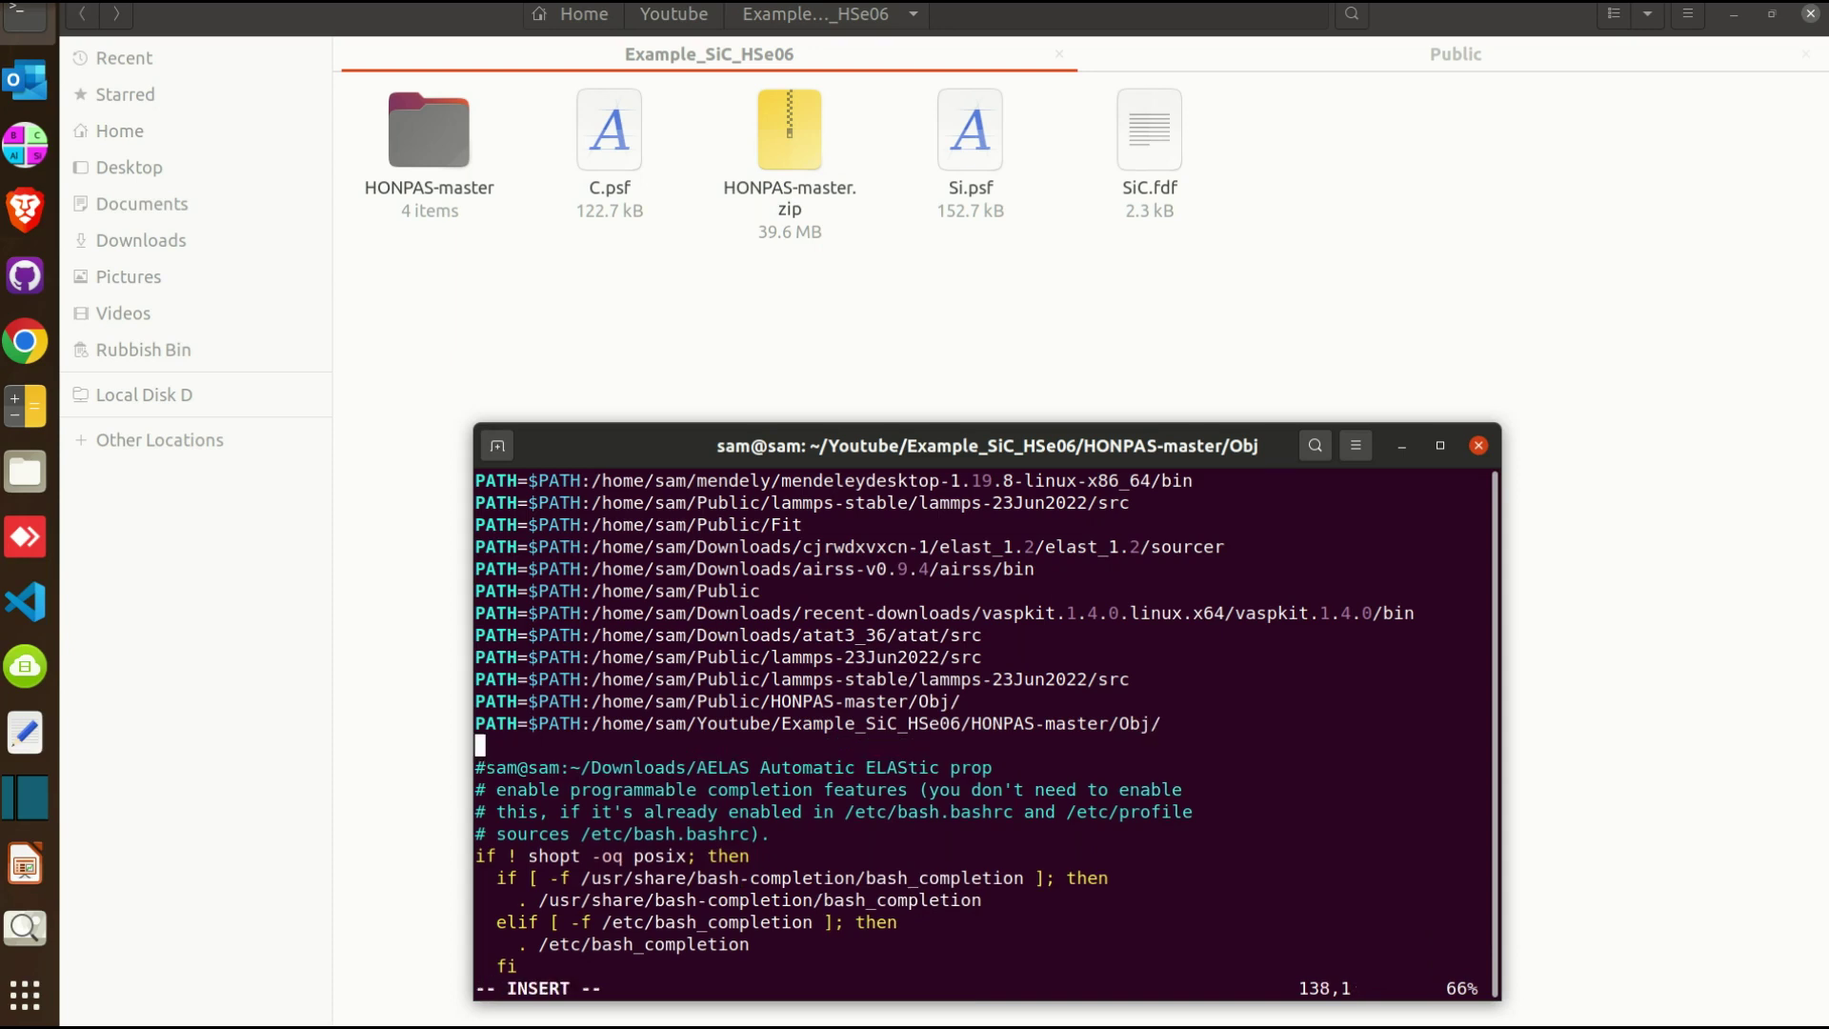
# Write PATH=$PATH: followed by the pasted Obj folder path on the new line
pyautogui.write('p')
pyautogui.press('BackSpace')
pyautogui.write('PATH-')
pyautogui.press('BackSpace')
pyautogui.write('=$')
pyautogui.press('BackSpace')
pyautogui.write('4')
pyautogui.press('BackSpace')
pyautogui.write('$Path')
pyautogui.press('BackSpace')
pyautogui.press('BackSpace')
pyautogui.press('BackSpace')
pyautogui.write('ATH:')
pyautogui.hotkey('ctrl', 'shift', 'v')
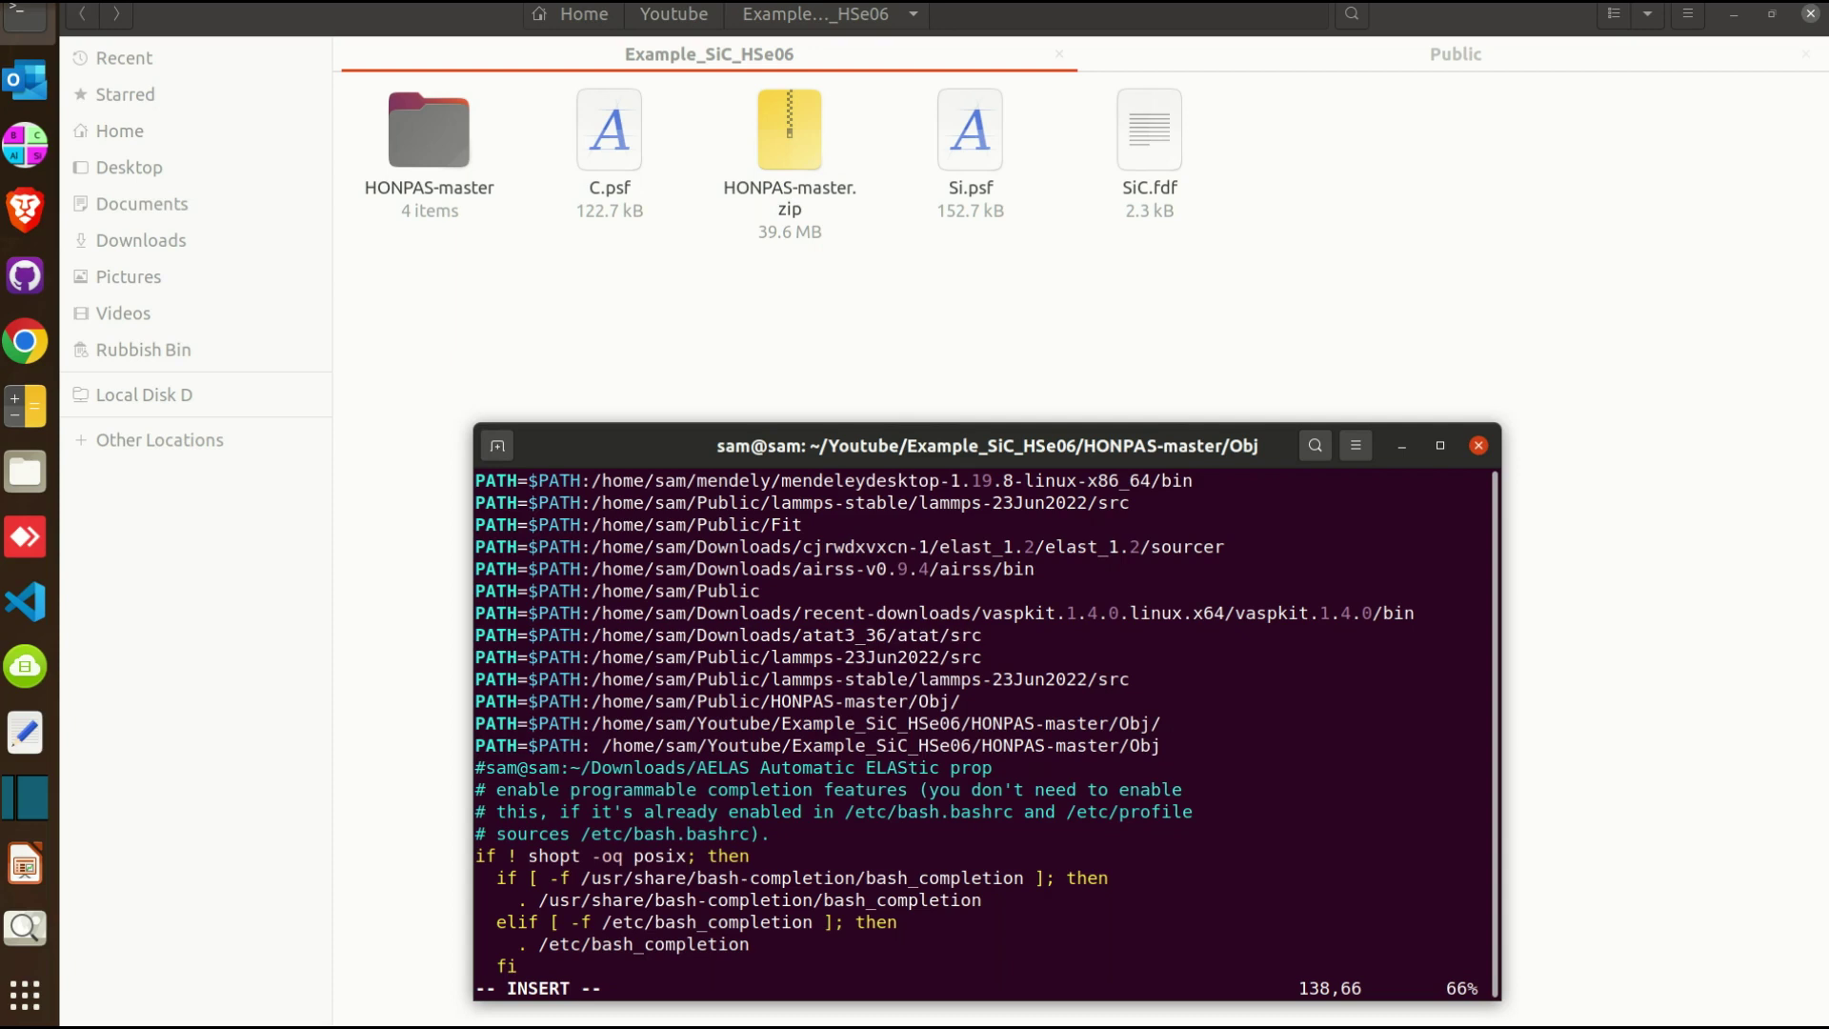
# Save .bashrc with :wq and type source ~/.bashrc
pyautogui.press('Escape')
pyautogui.hotkey('shift', ';')
pyautogui.write('wq')
pyautogui.press('Return')
pyautogui.write('source ~/.bashrc')
# Reload .bashrc and run siesta_hybrid to confirm it launches Siesta 4.1.5
pyautogui.press('Return')
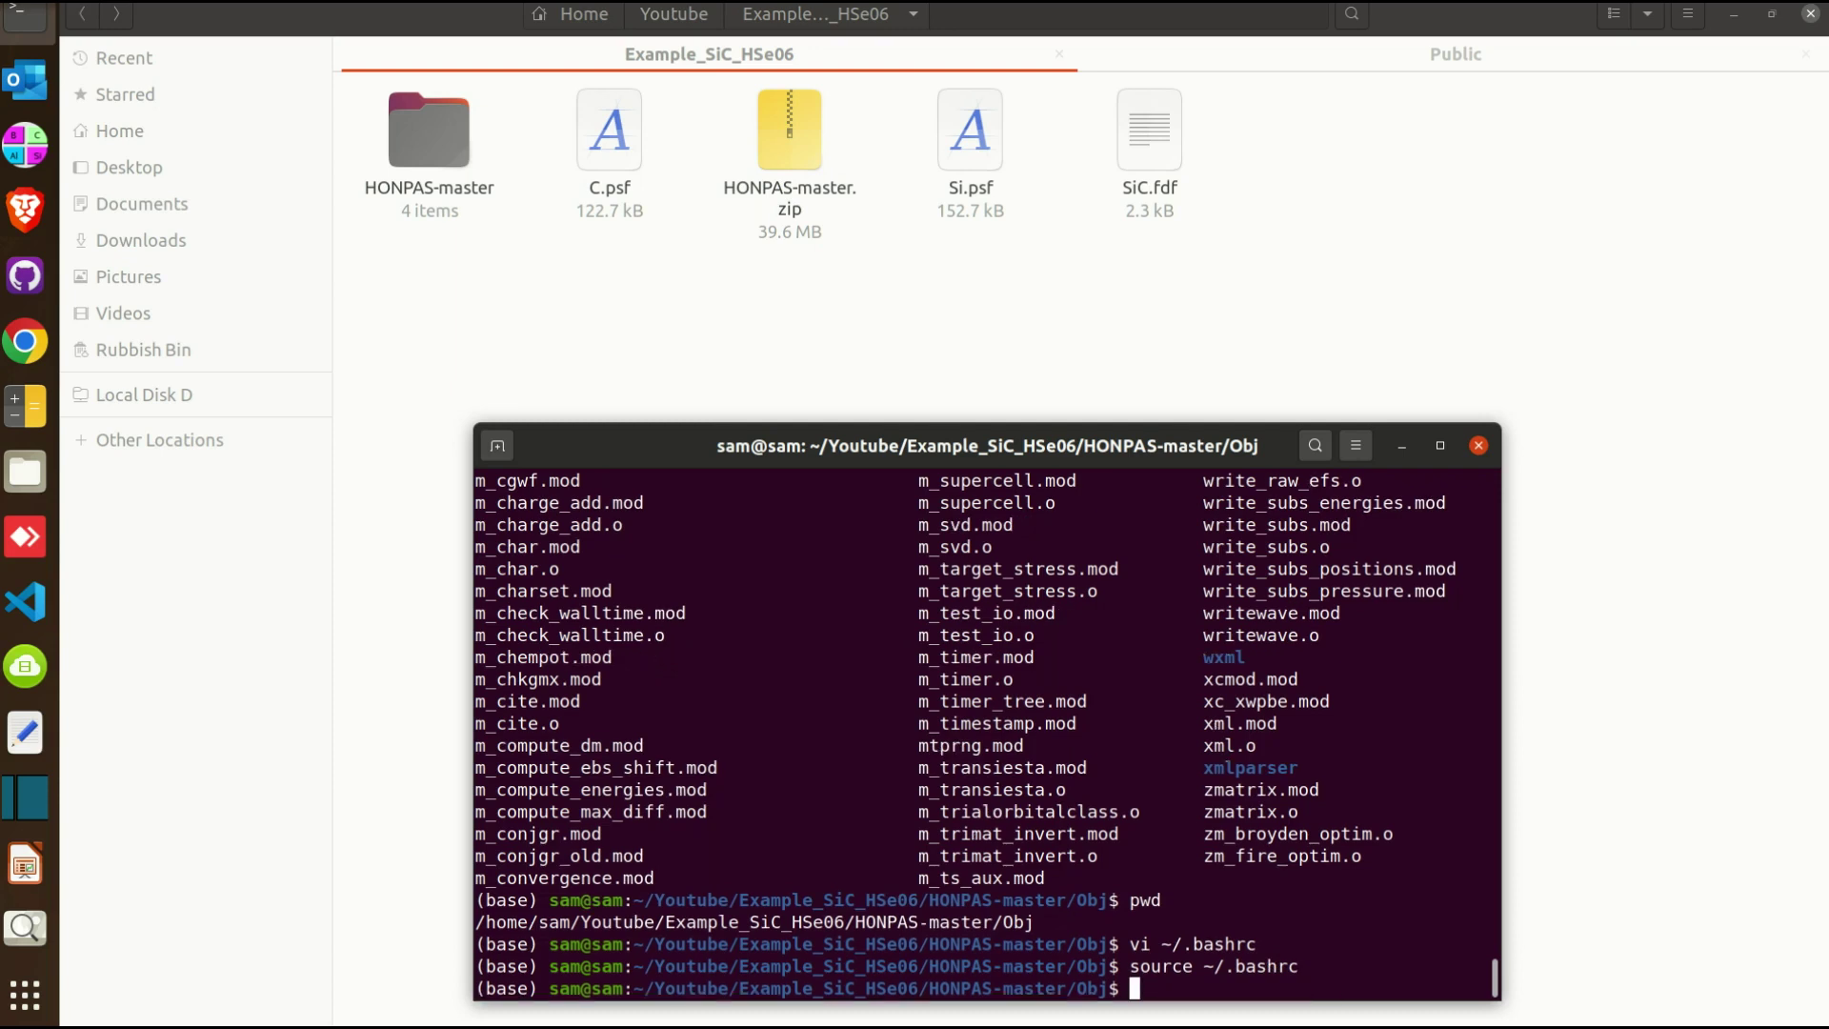
pyautogui.write('siesta_')
pyautogui.press('Tab')
pyautogui.press('Return')
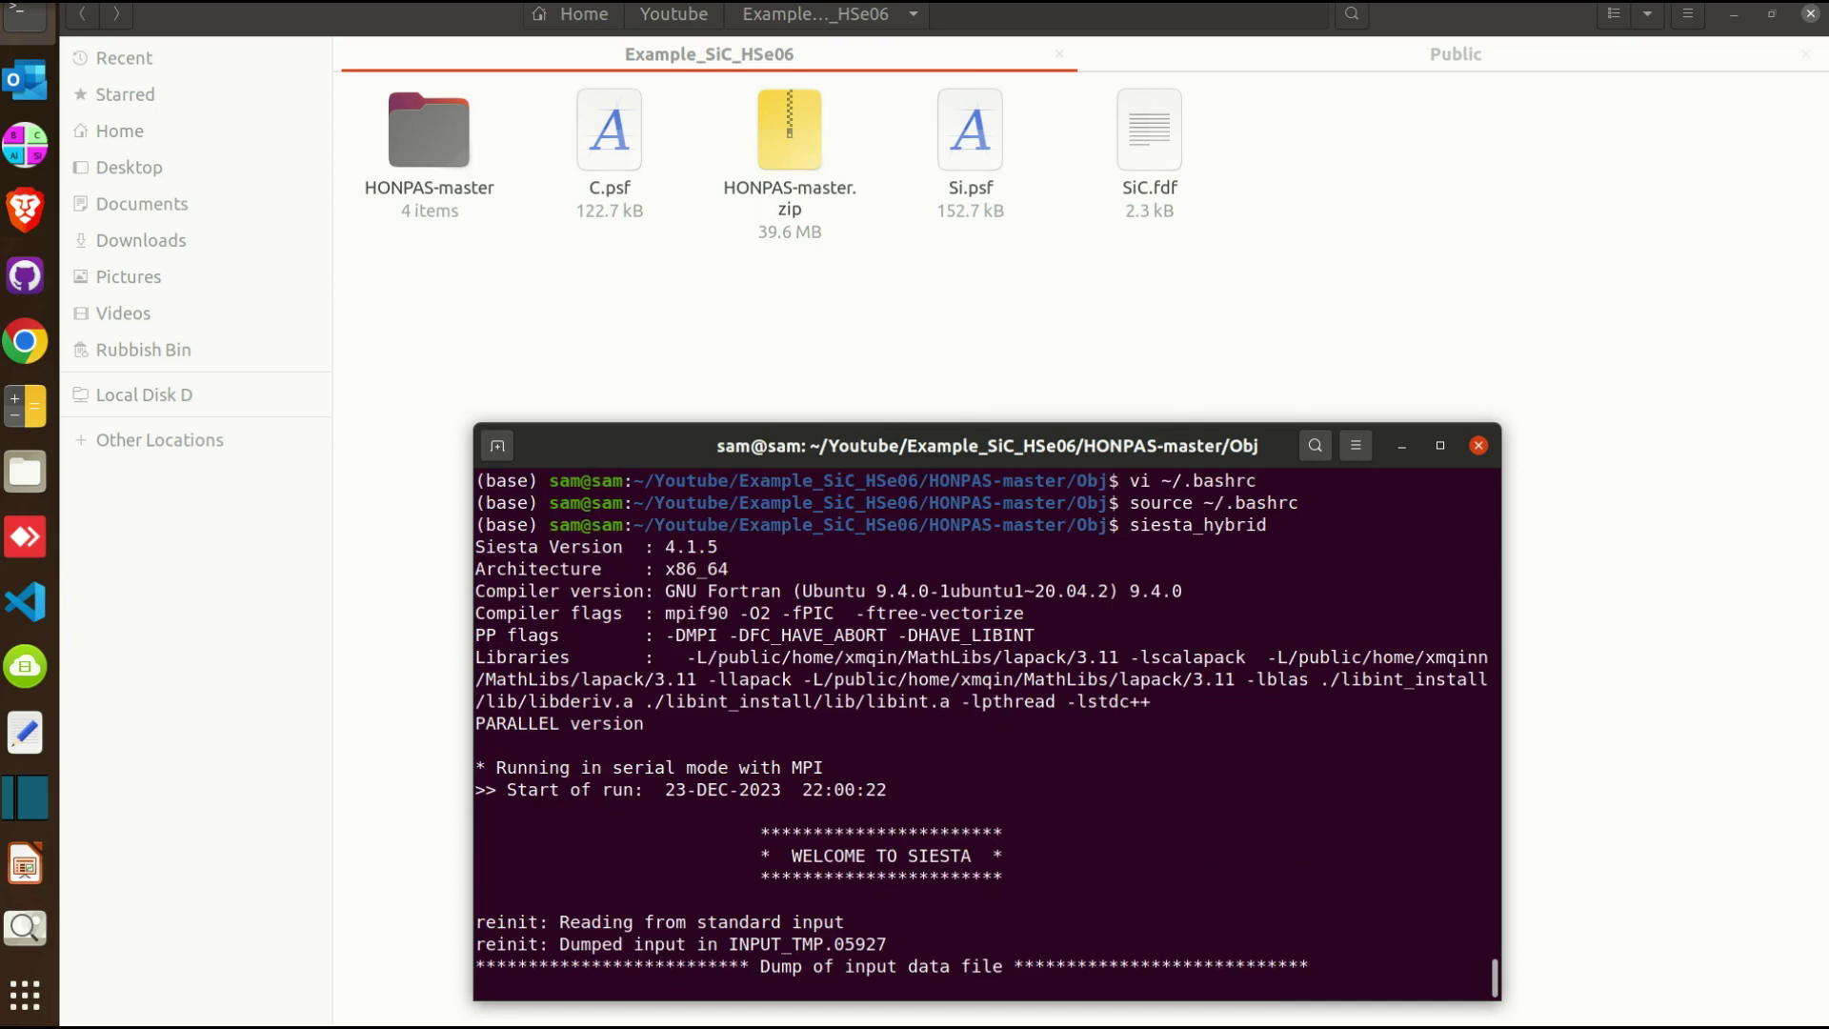
# Highlight the Siesta version number, then request closing the terminal window
pyautogui.moveTo(644, 550); pyautogui.dragTo(736, 556)
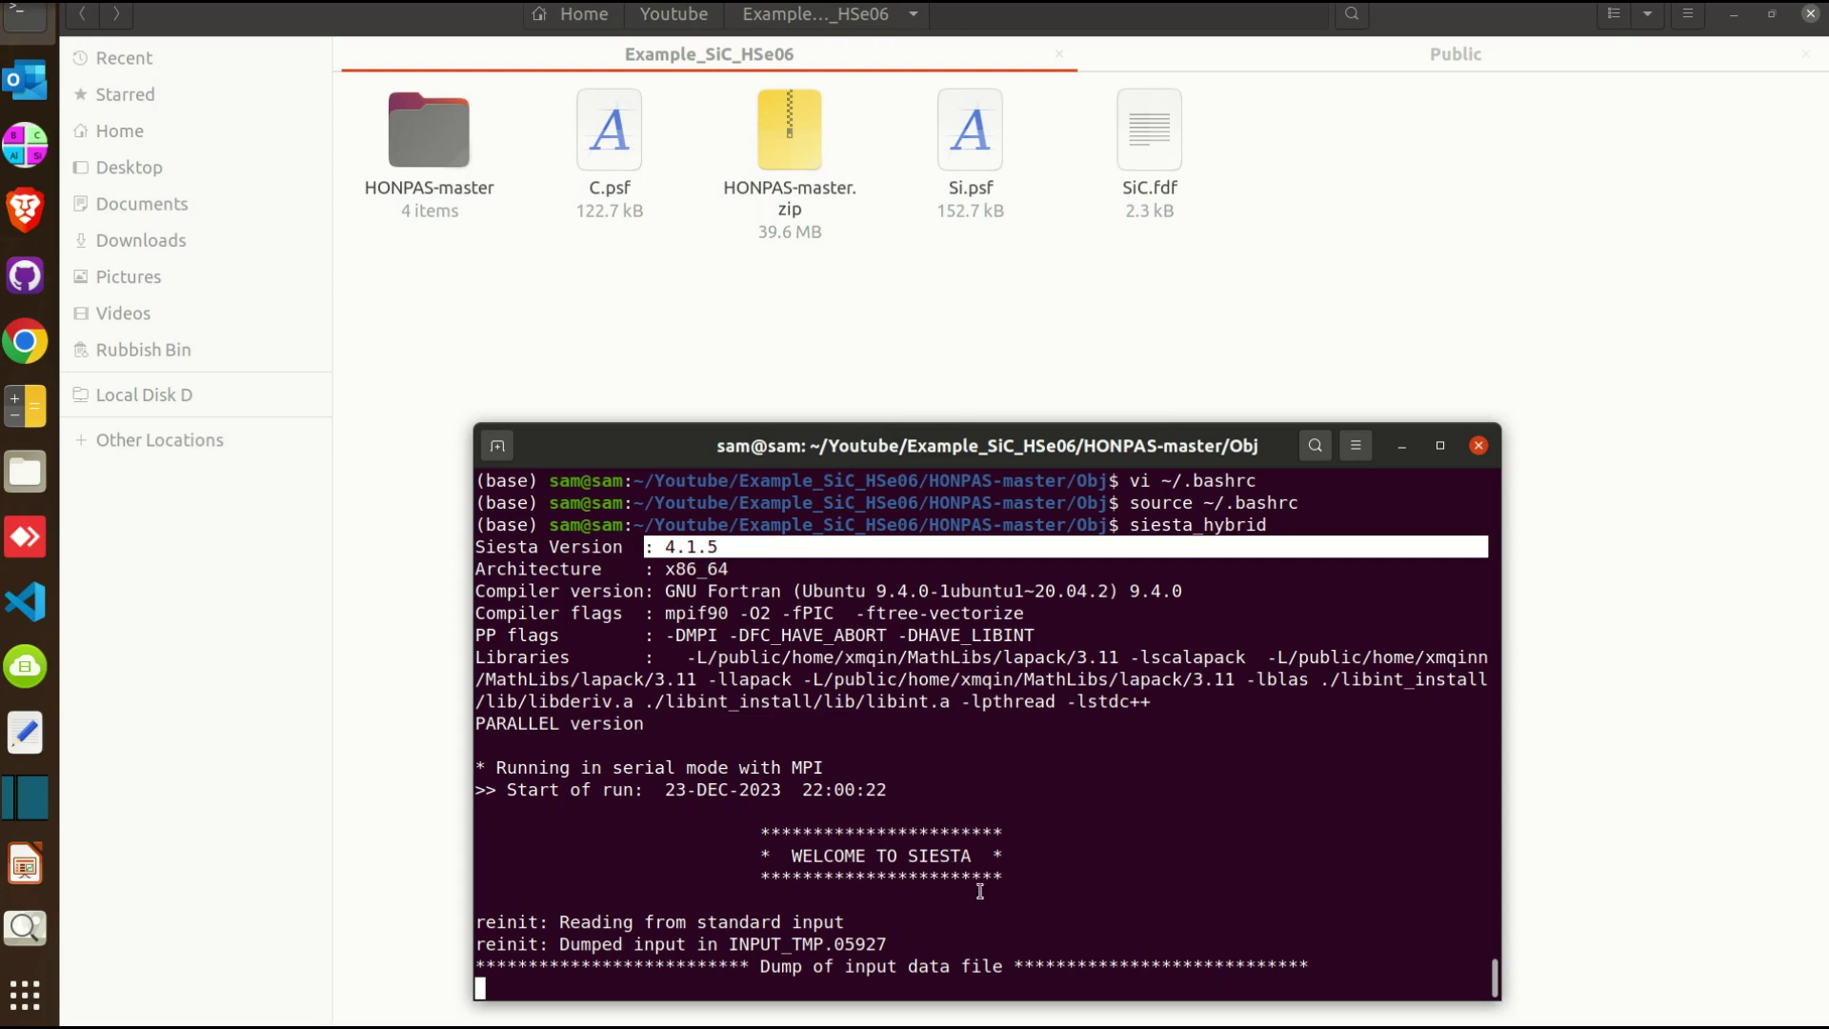
pyautogui.click(894, 848)
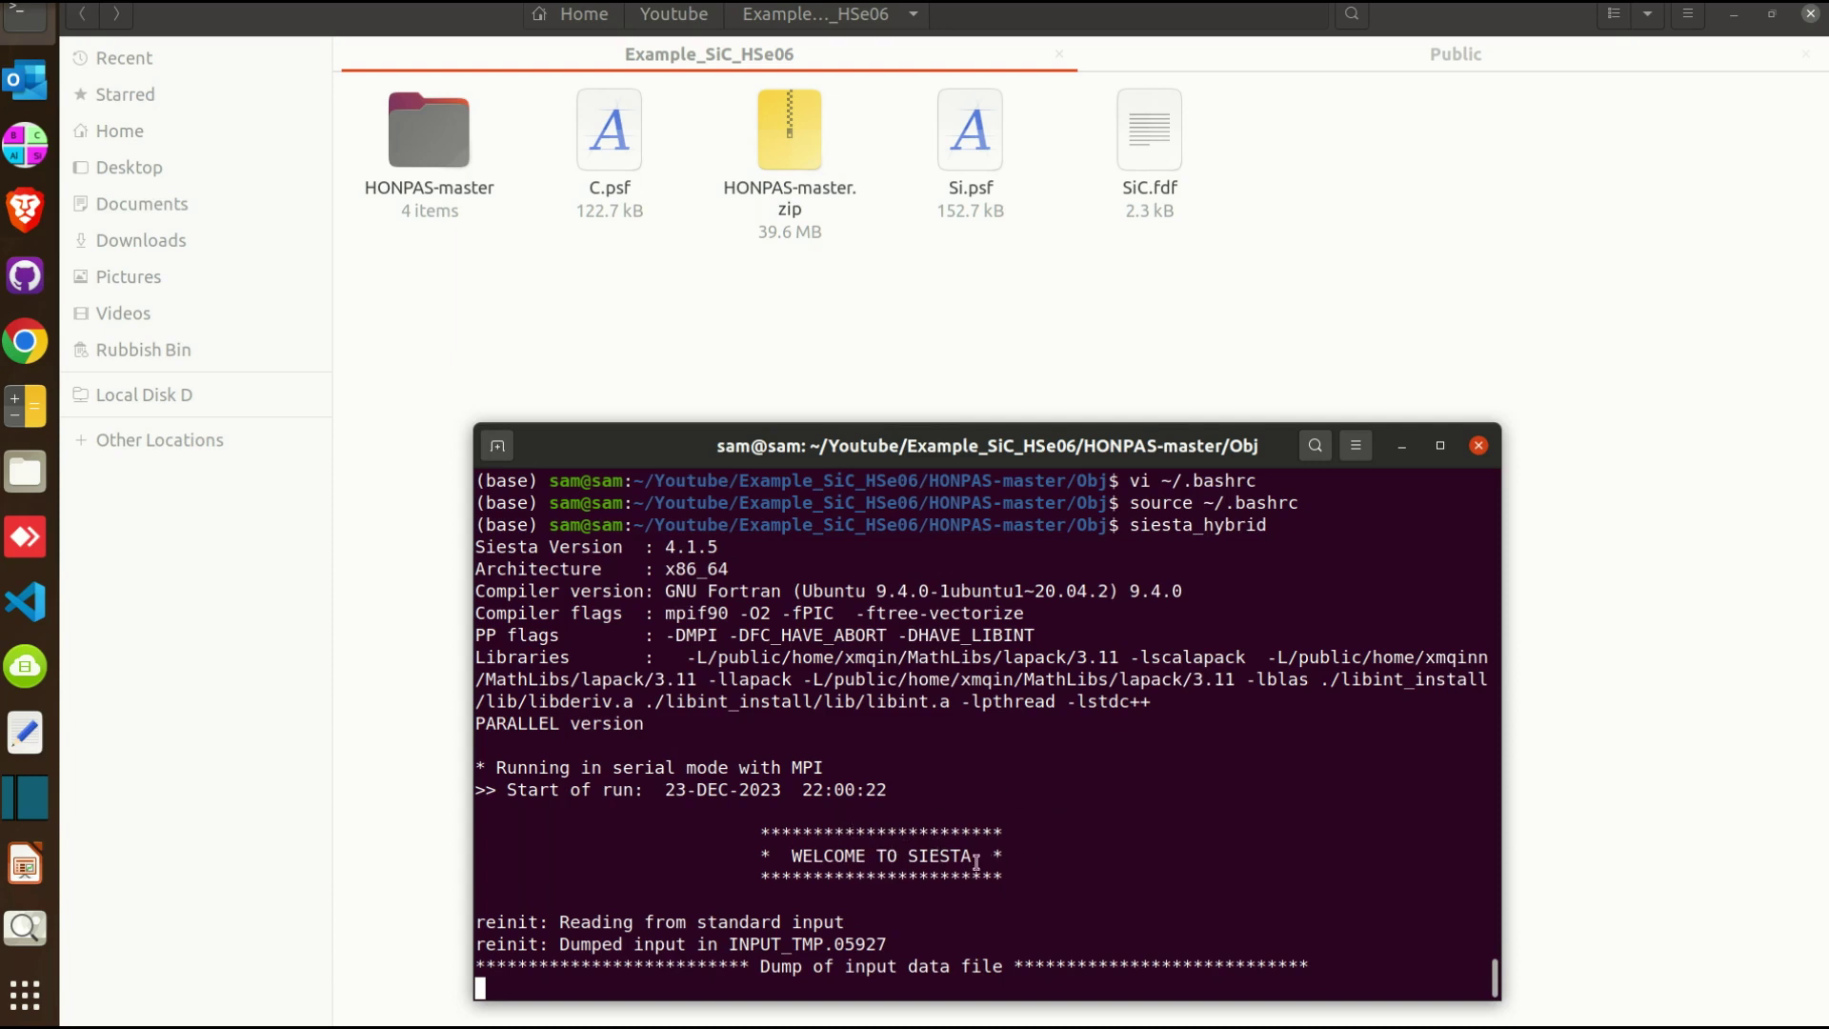
pyautogui.click(1479, 445)
# Confirm closing the terminal and open SiC.fdf in gedit from Files
pyautogui.click(1202, 774)
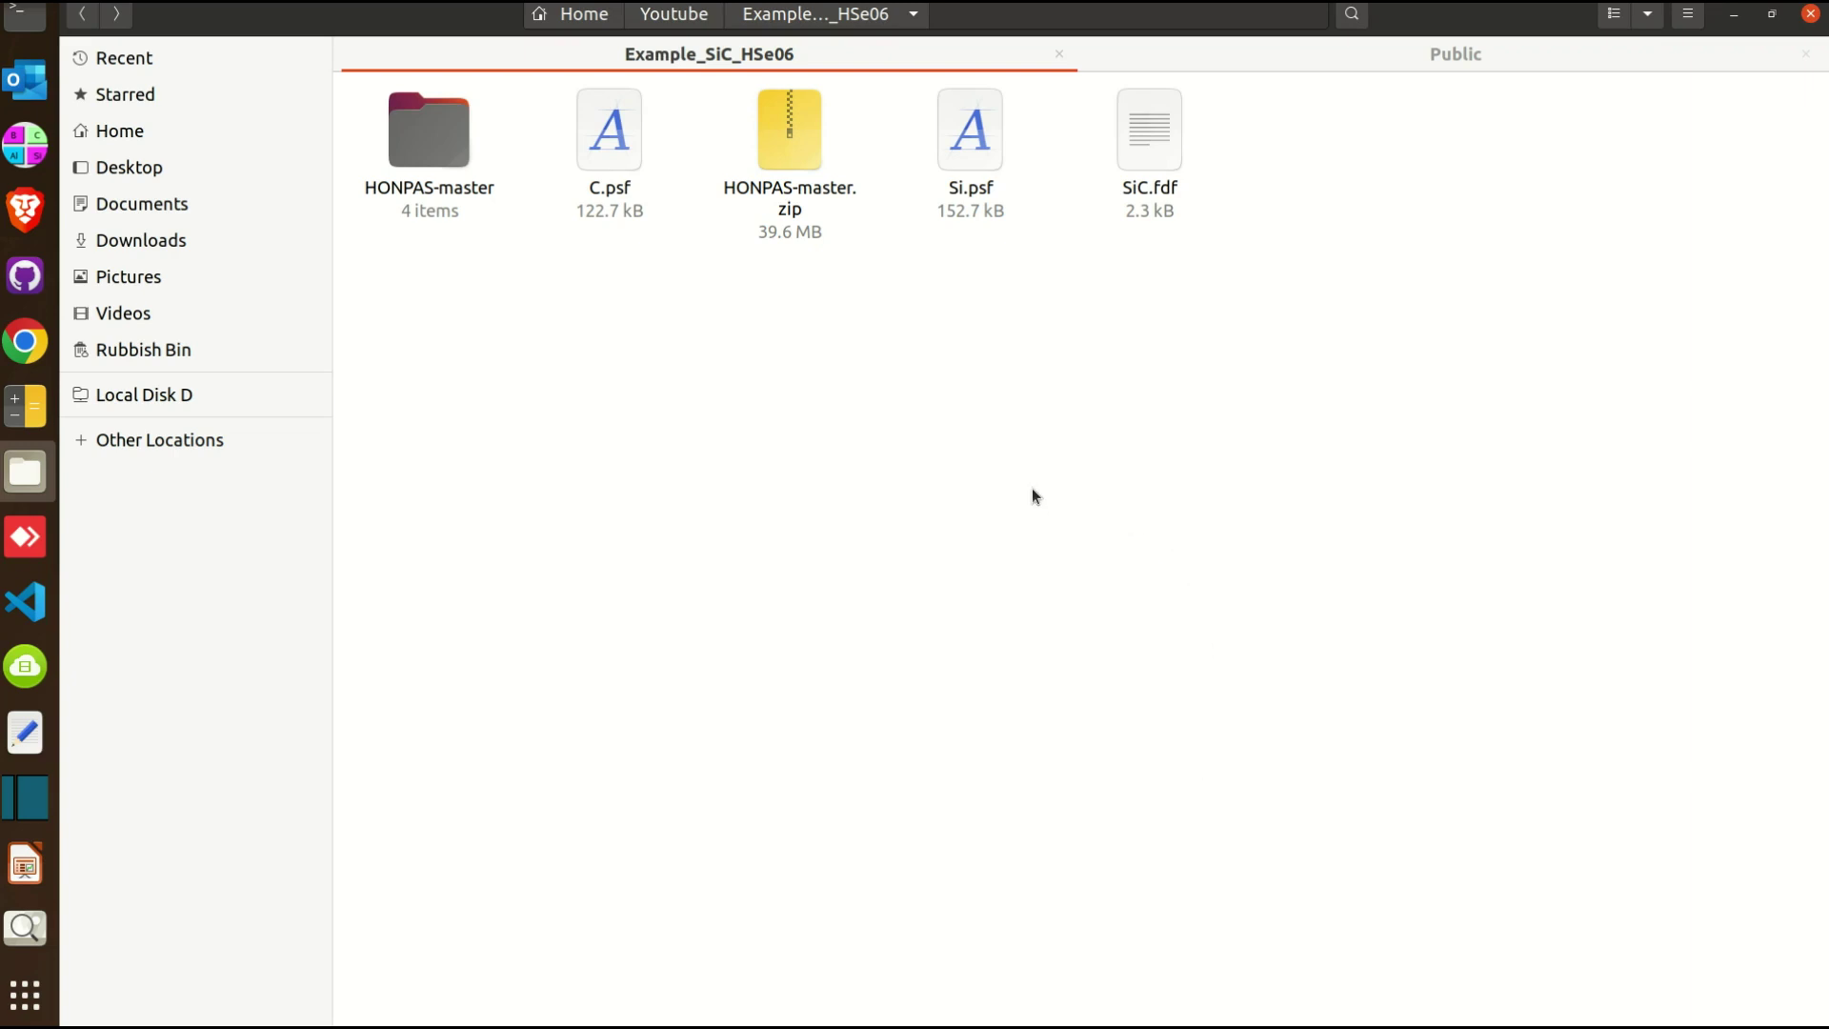
pyautogui.doubleClick(1149, 131)
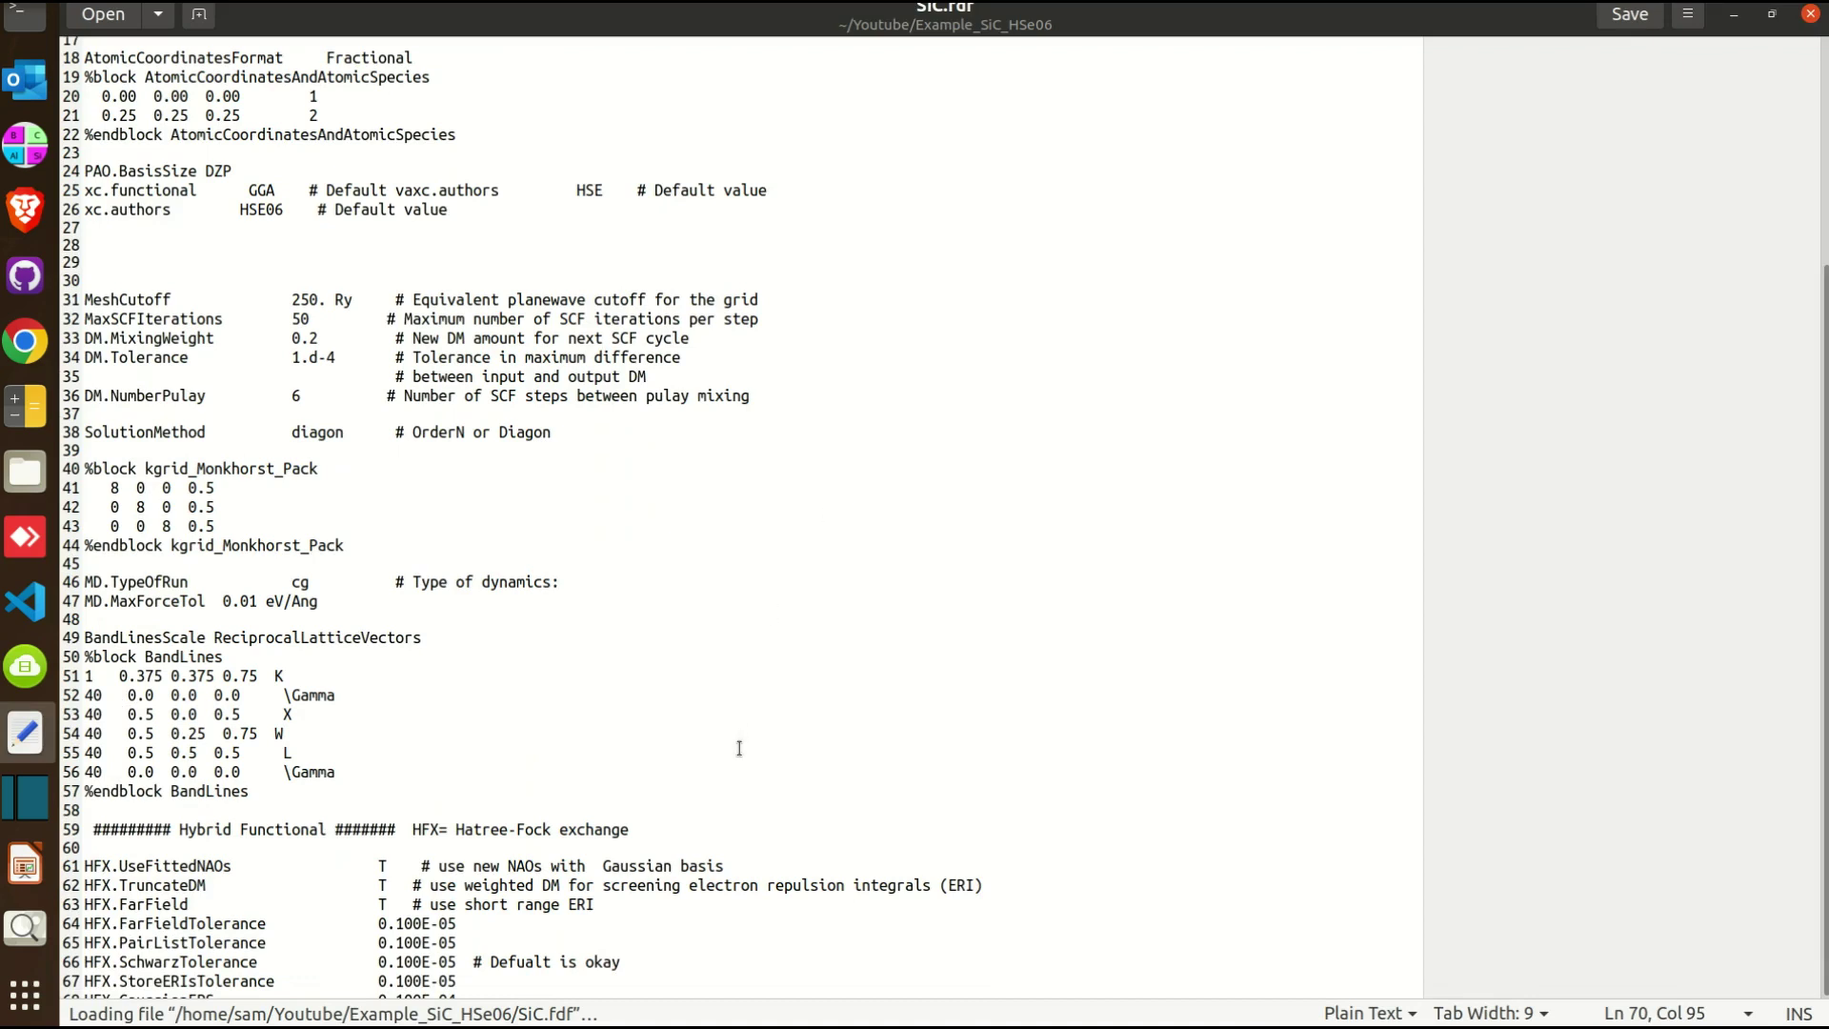
pyautogui.scroll(5, 739, 753)
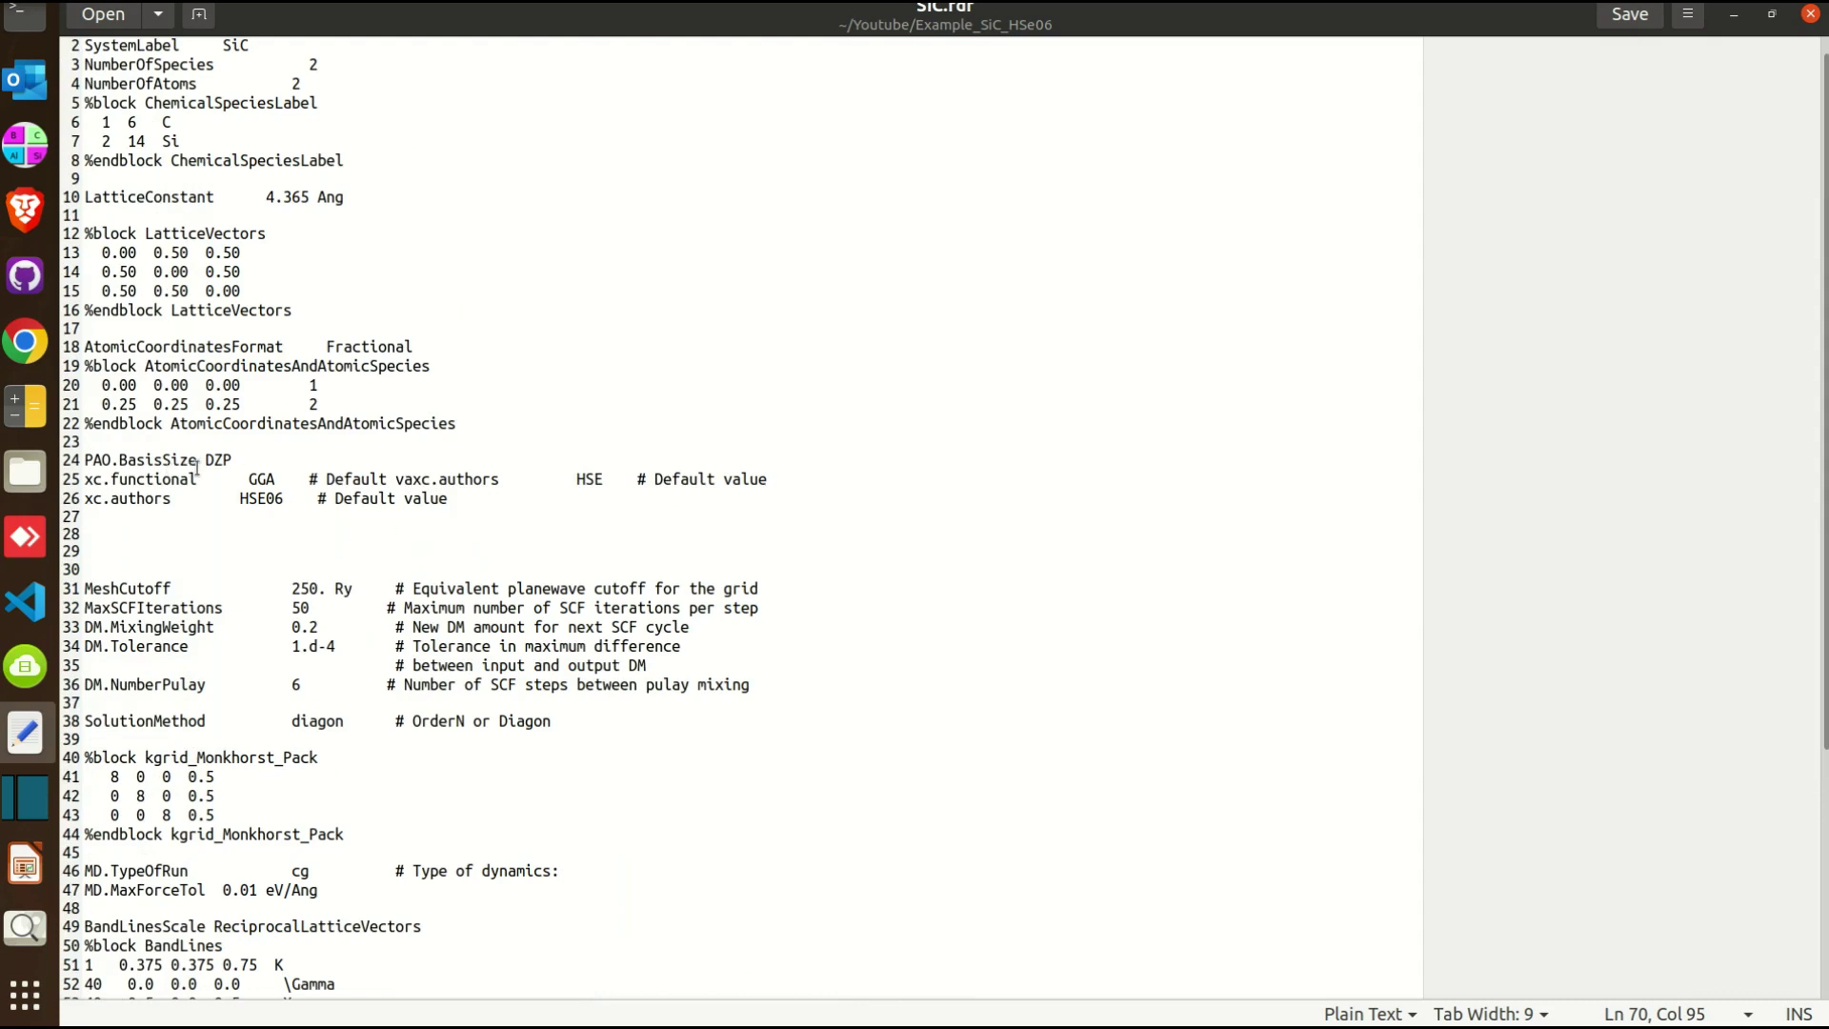
pyautogui.scroll(1, 210, 409)
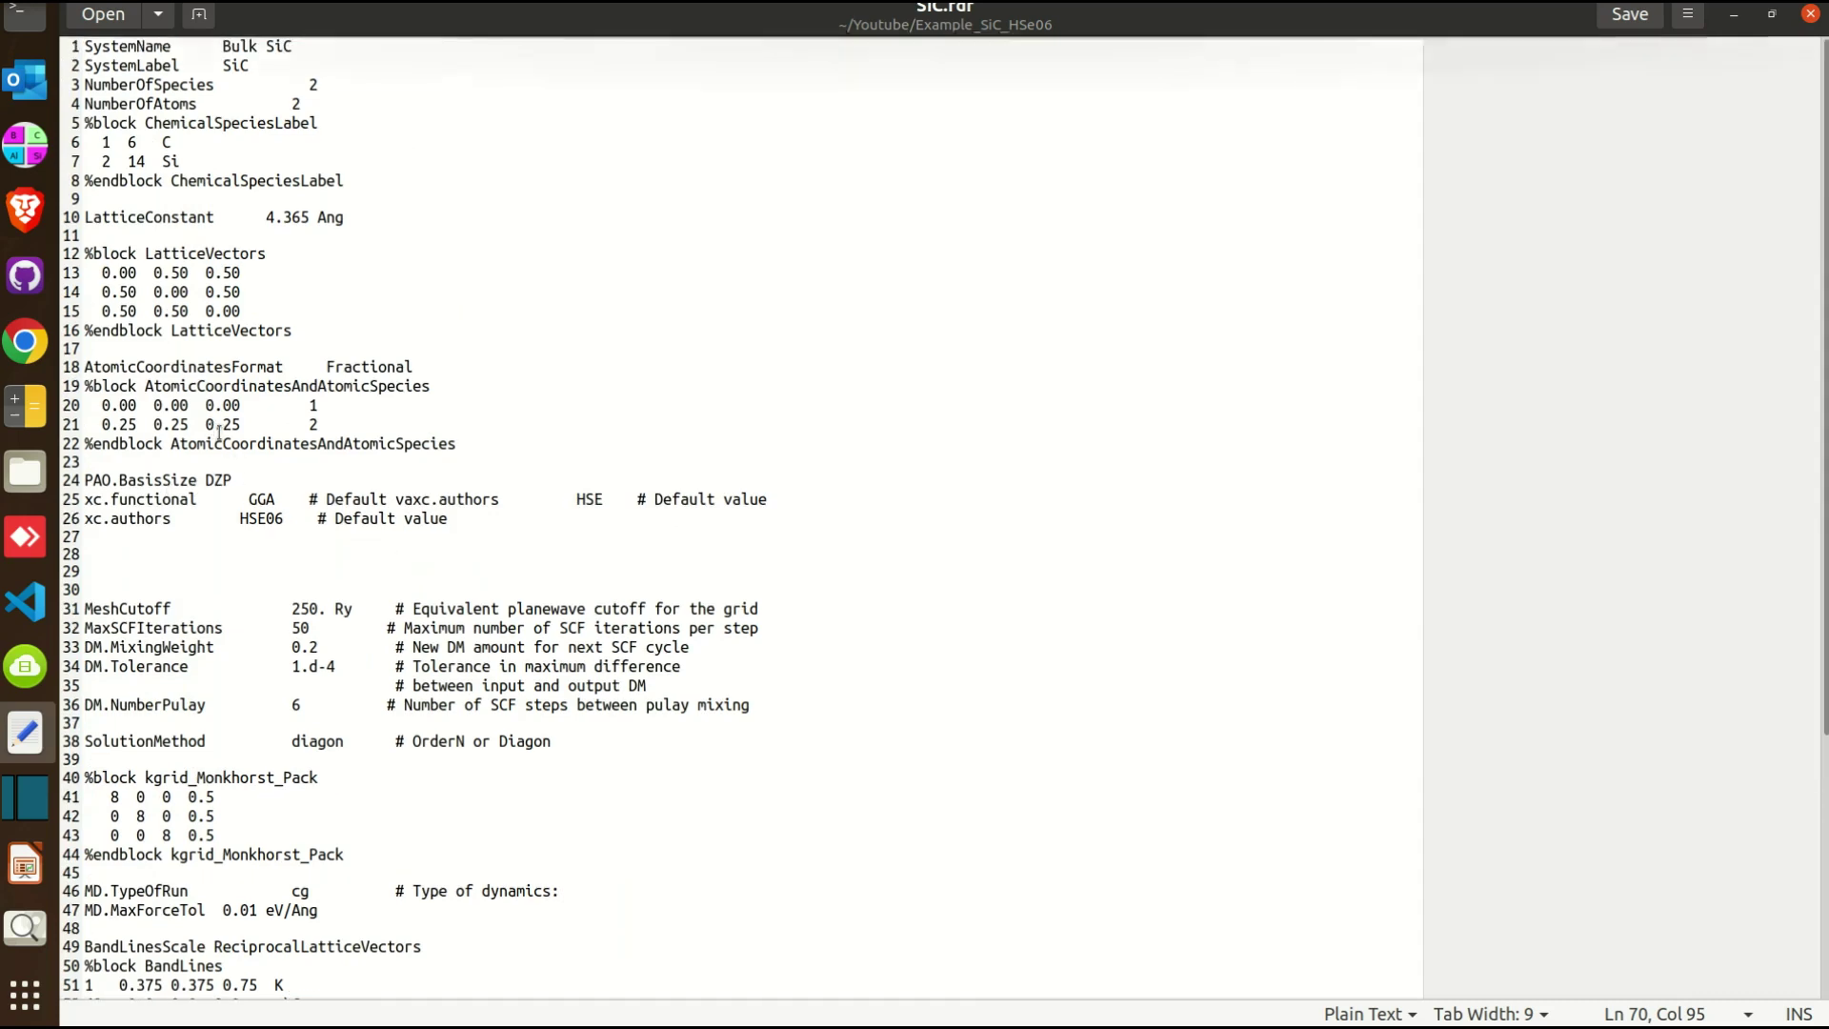
# Highlight the structure block, system name Bulk SiC, DZP basis and GGA functional lines
pyautogui.moveTo(471, 444); pyautogui.dragTo(85, 43)
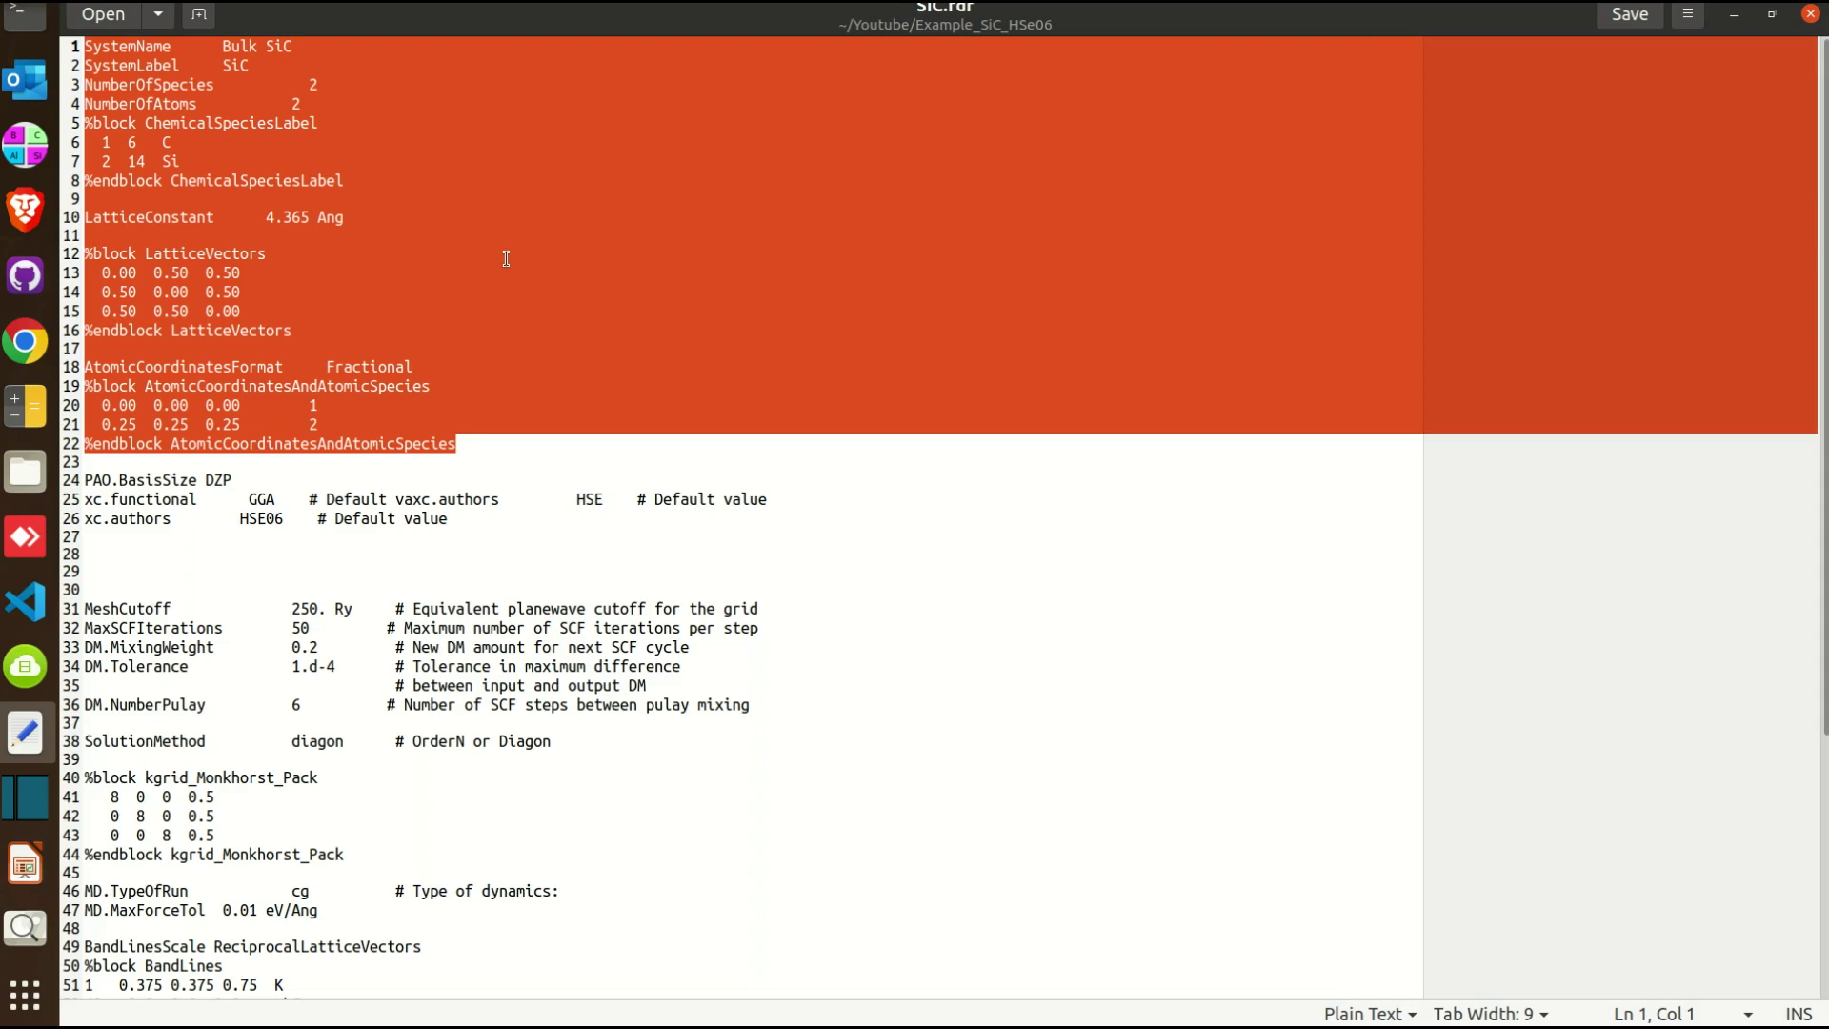
pyautogui.click(363, 367)
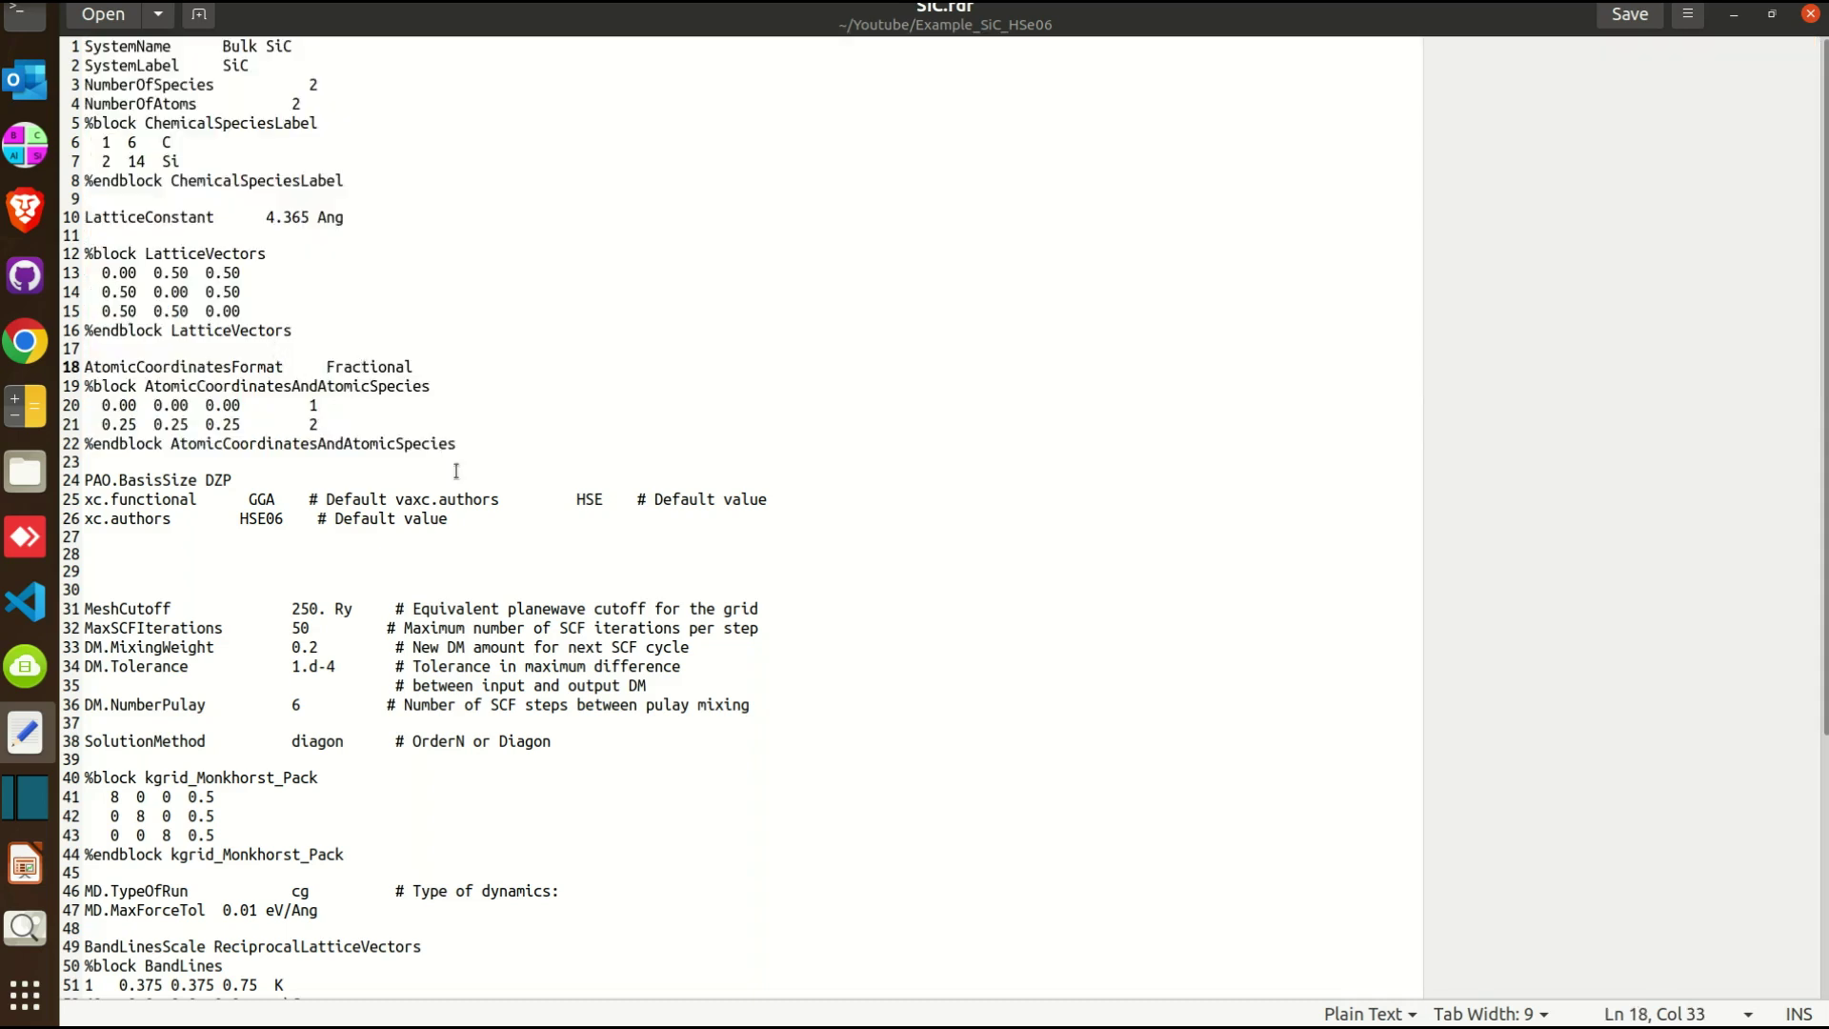
pyautogui.moveTo(464, 444); pyautogui.dragTo(4, 5)
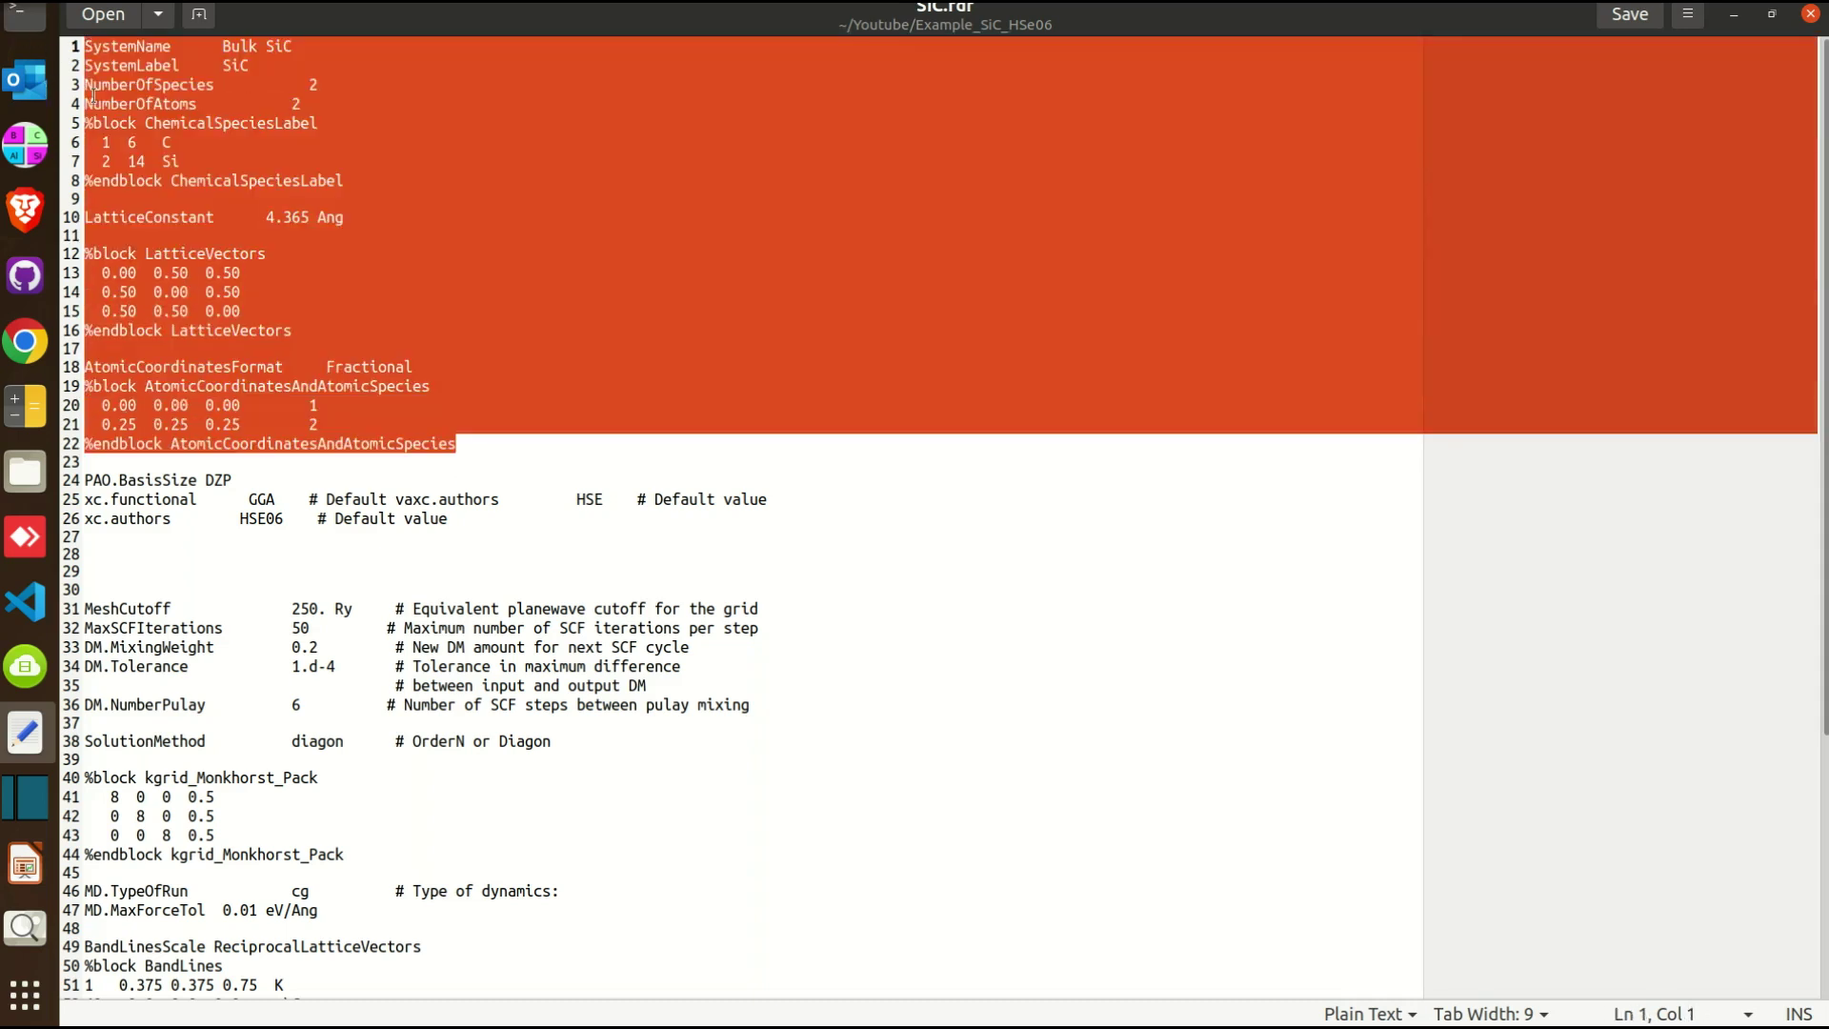
pyautogui.click(186, 197)
pyautogui.moveTo(304, 40); pyautogui.dragTo(211, 44)
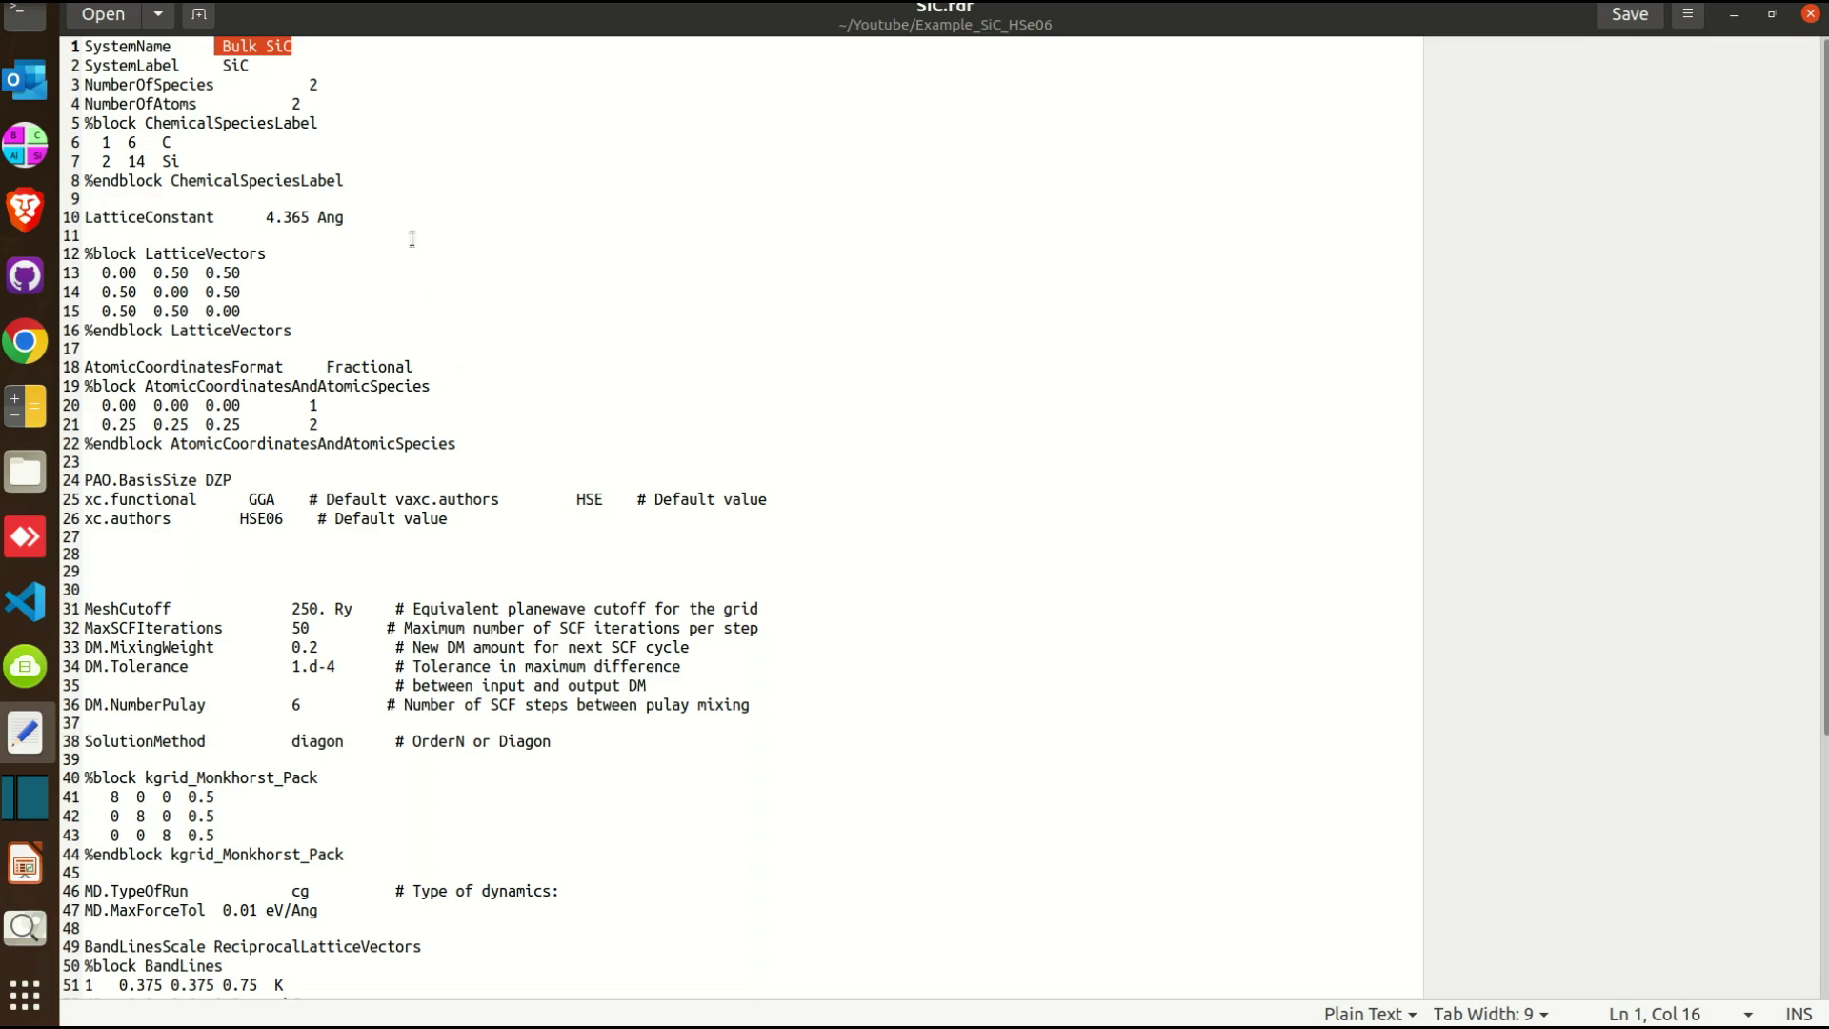
pyautogui.click(359, 230)
pyautogui.scroll(-2, 329, 305)
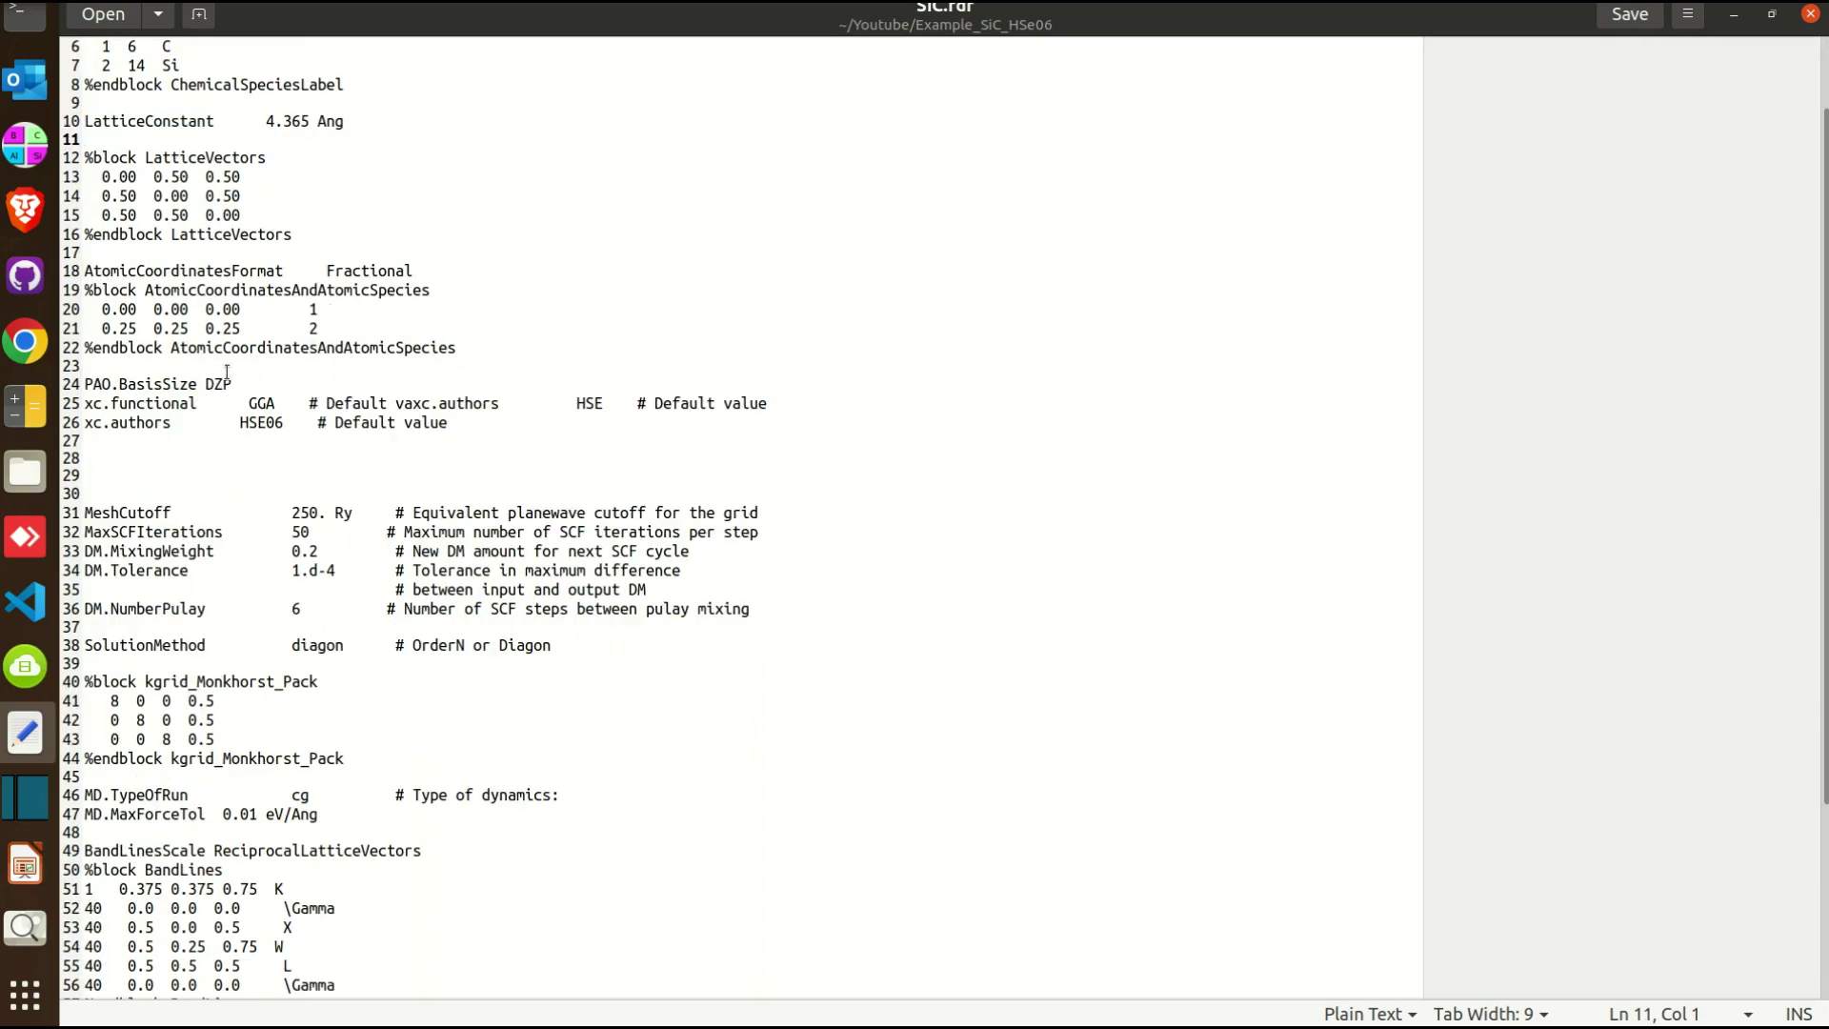
pyautogui.moveTo(238, 381); pyautogui.dragTo(41, 381)
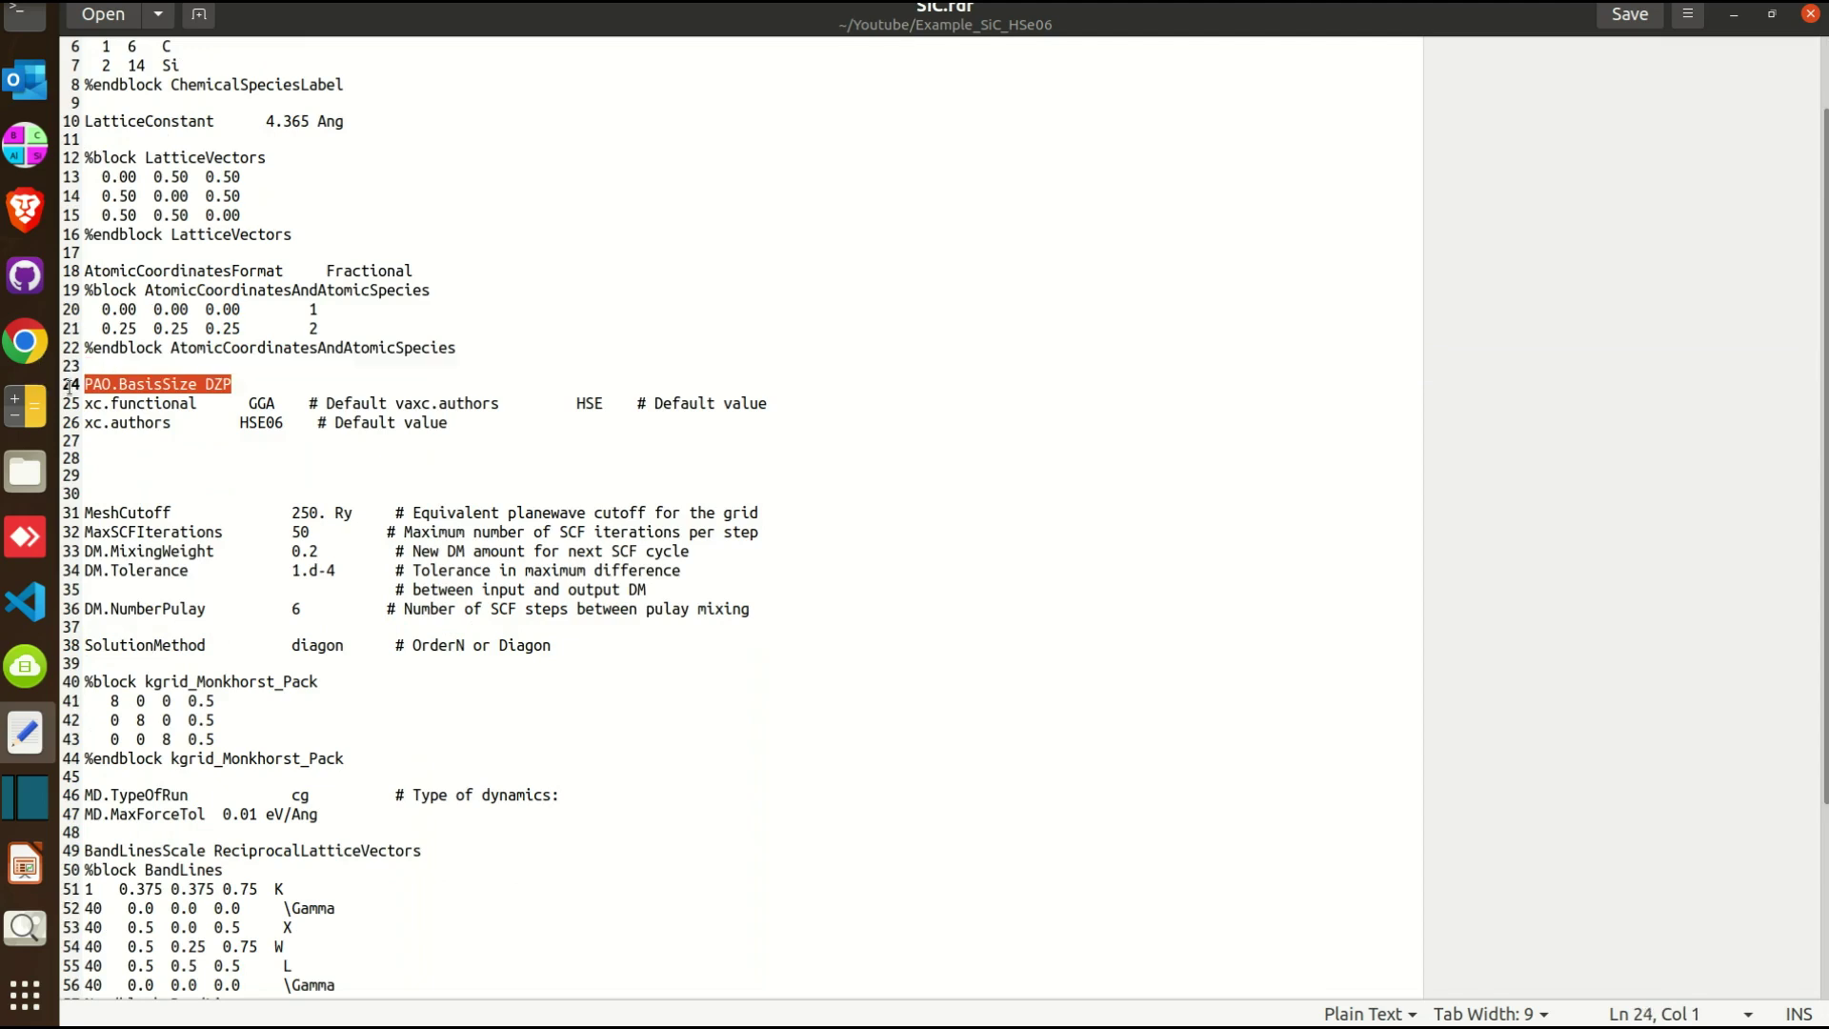
pyautogui.click(138, 386)
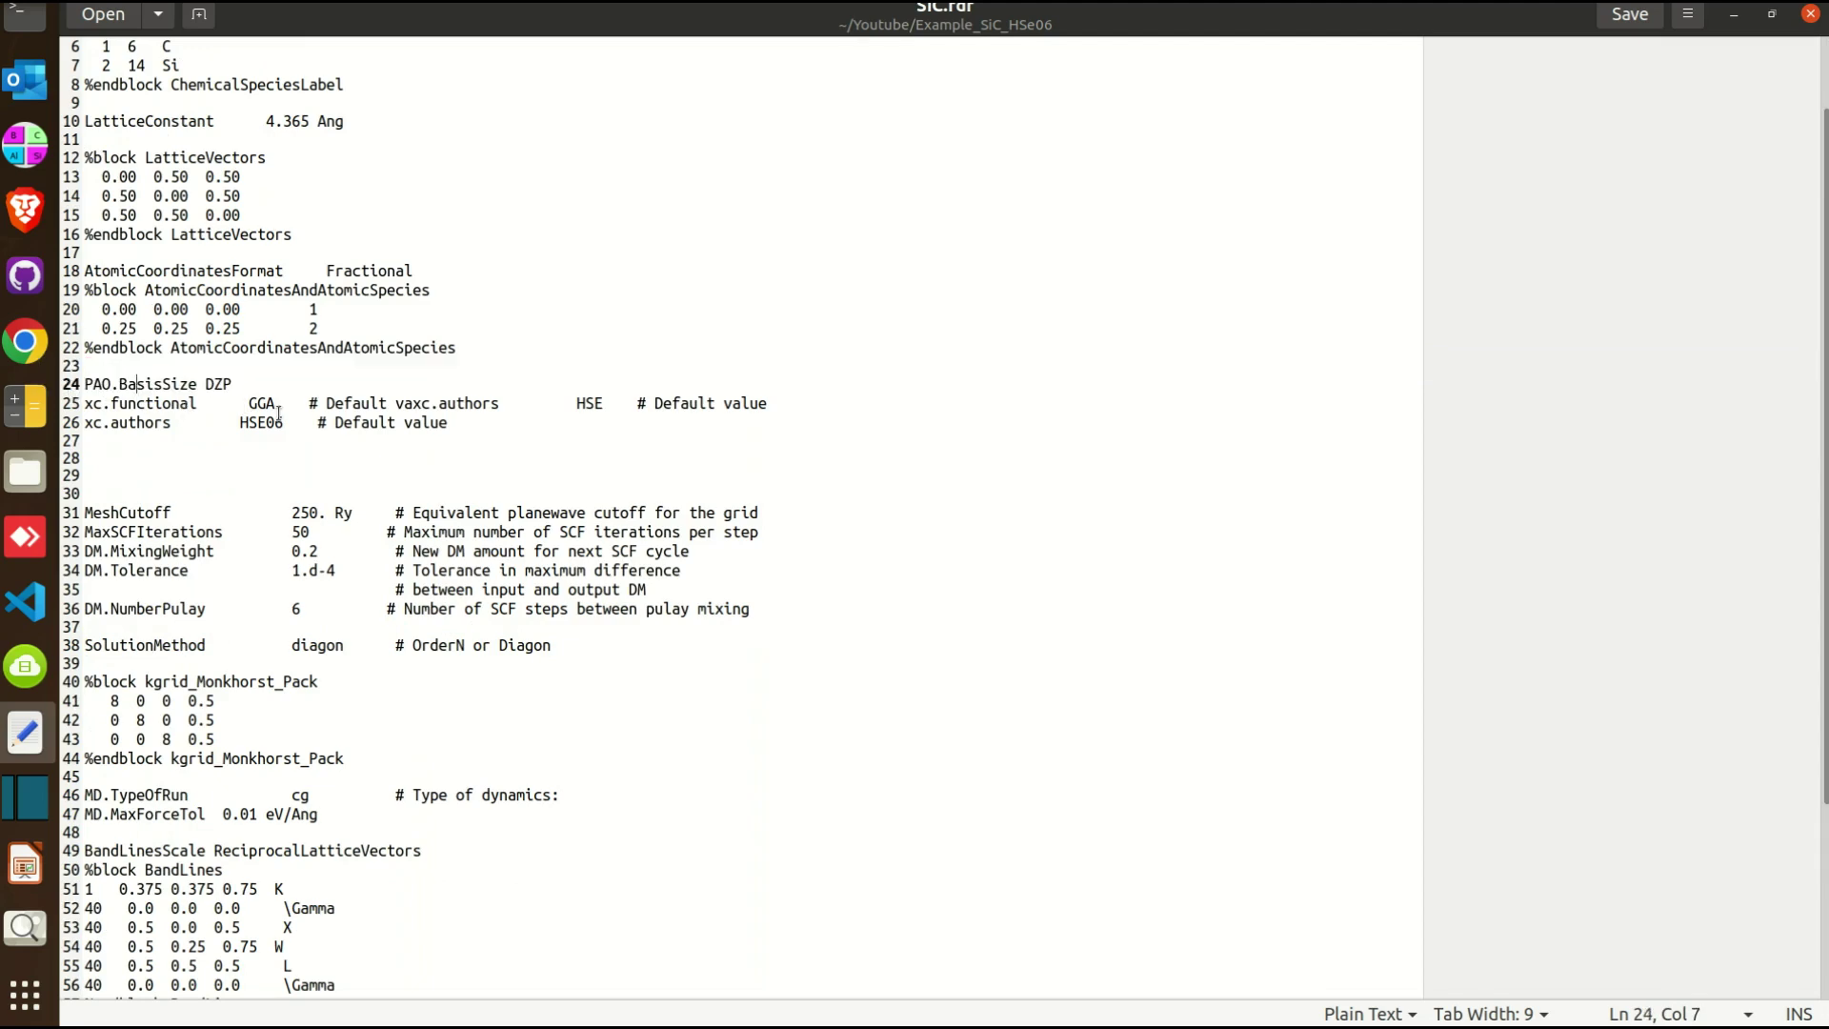
pyautogui.moveTo(291, 412)
pyautogui.mouseDown()
pyautogui.moveTo(84, 402)
pyautogui.moveTo(307, 422)
pyautogui.mouseUp()
pyautogui.click(136, 422)
pyautogui.click(278, 441)
# Highlight the SCF settings, DM.NumberPulay 6, Monkhorst-Pack k-grid, MD lines and BandLines path
pyautogui.scroll(-5, 268, 431)
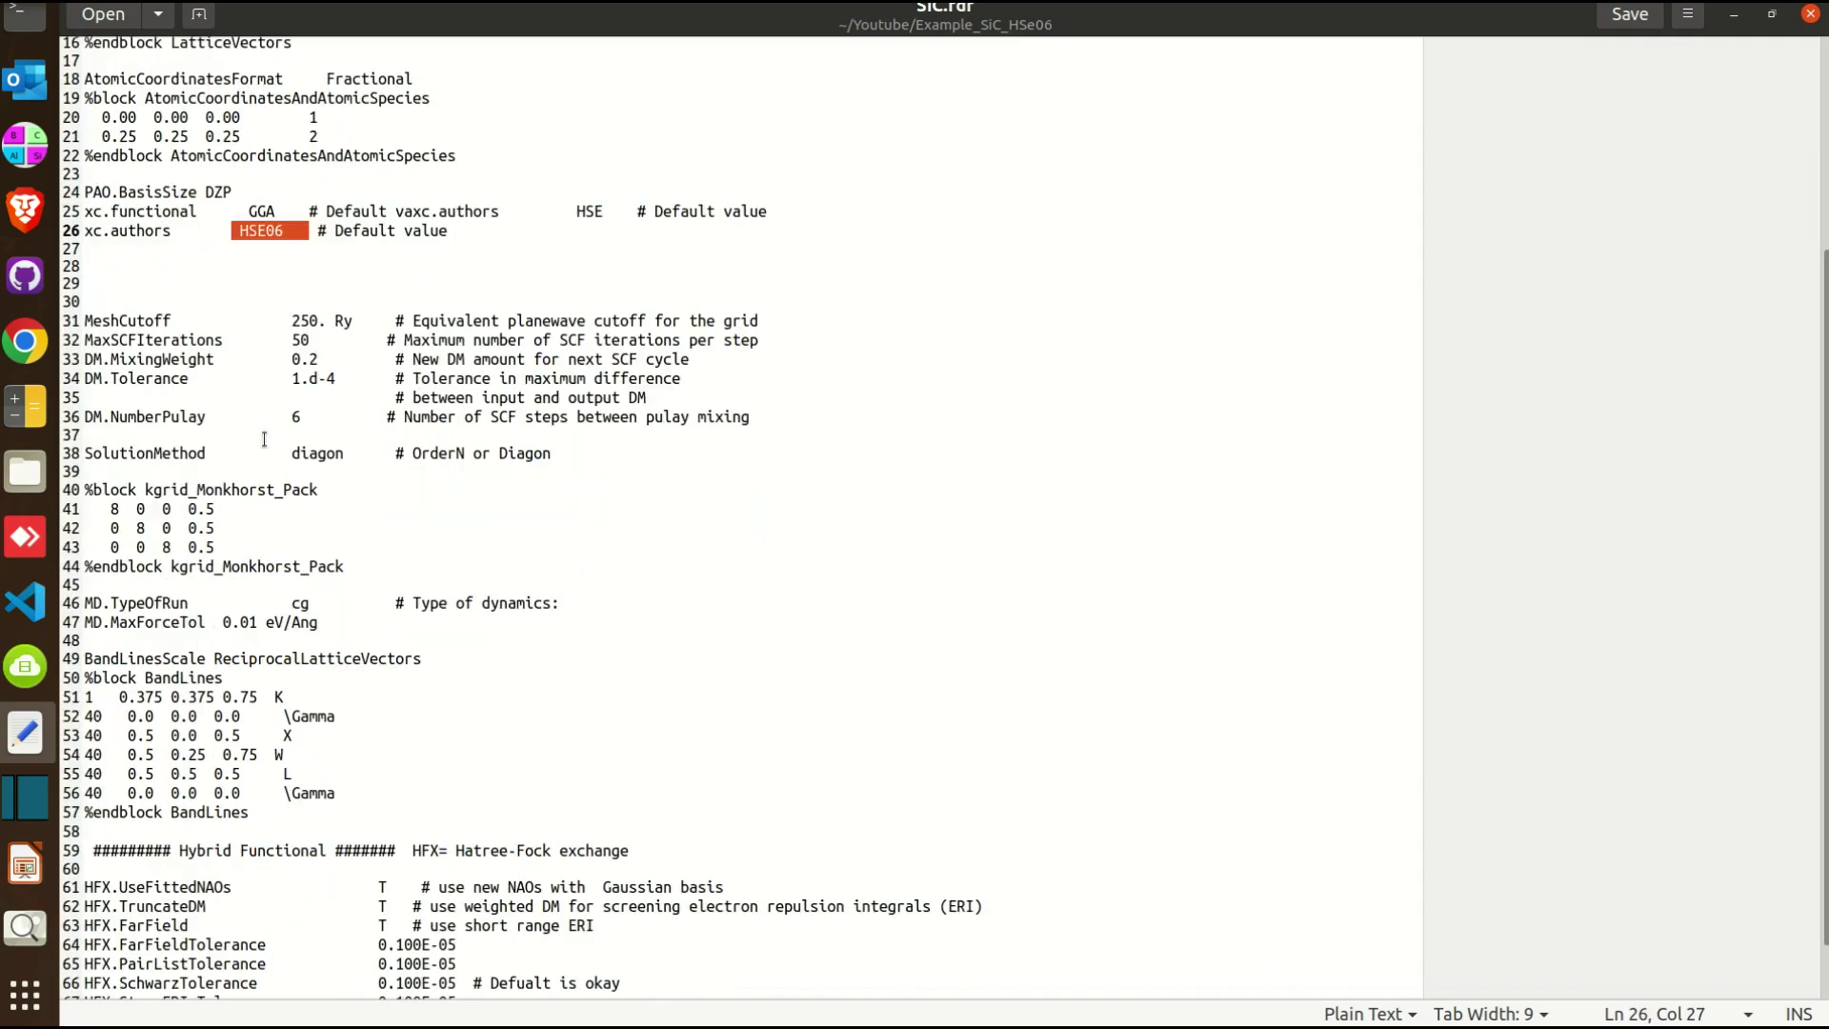
pyautogui.moveTo(163, 340); pyautogui.dragTo(284, 475)
pyautogui.click(285, 474)
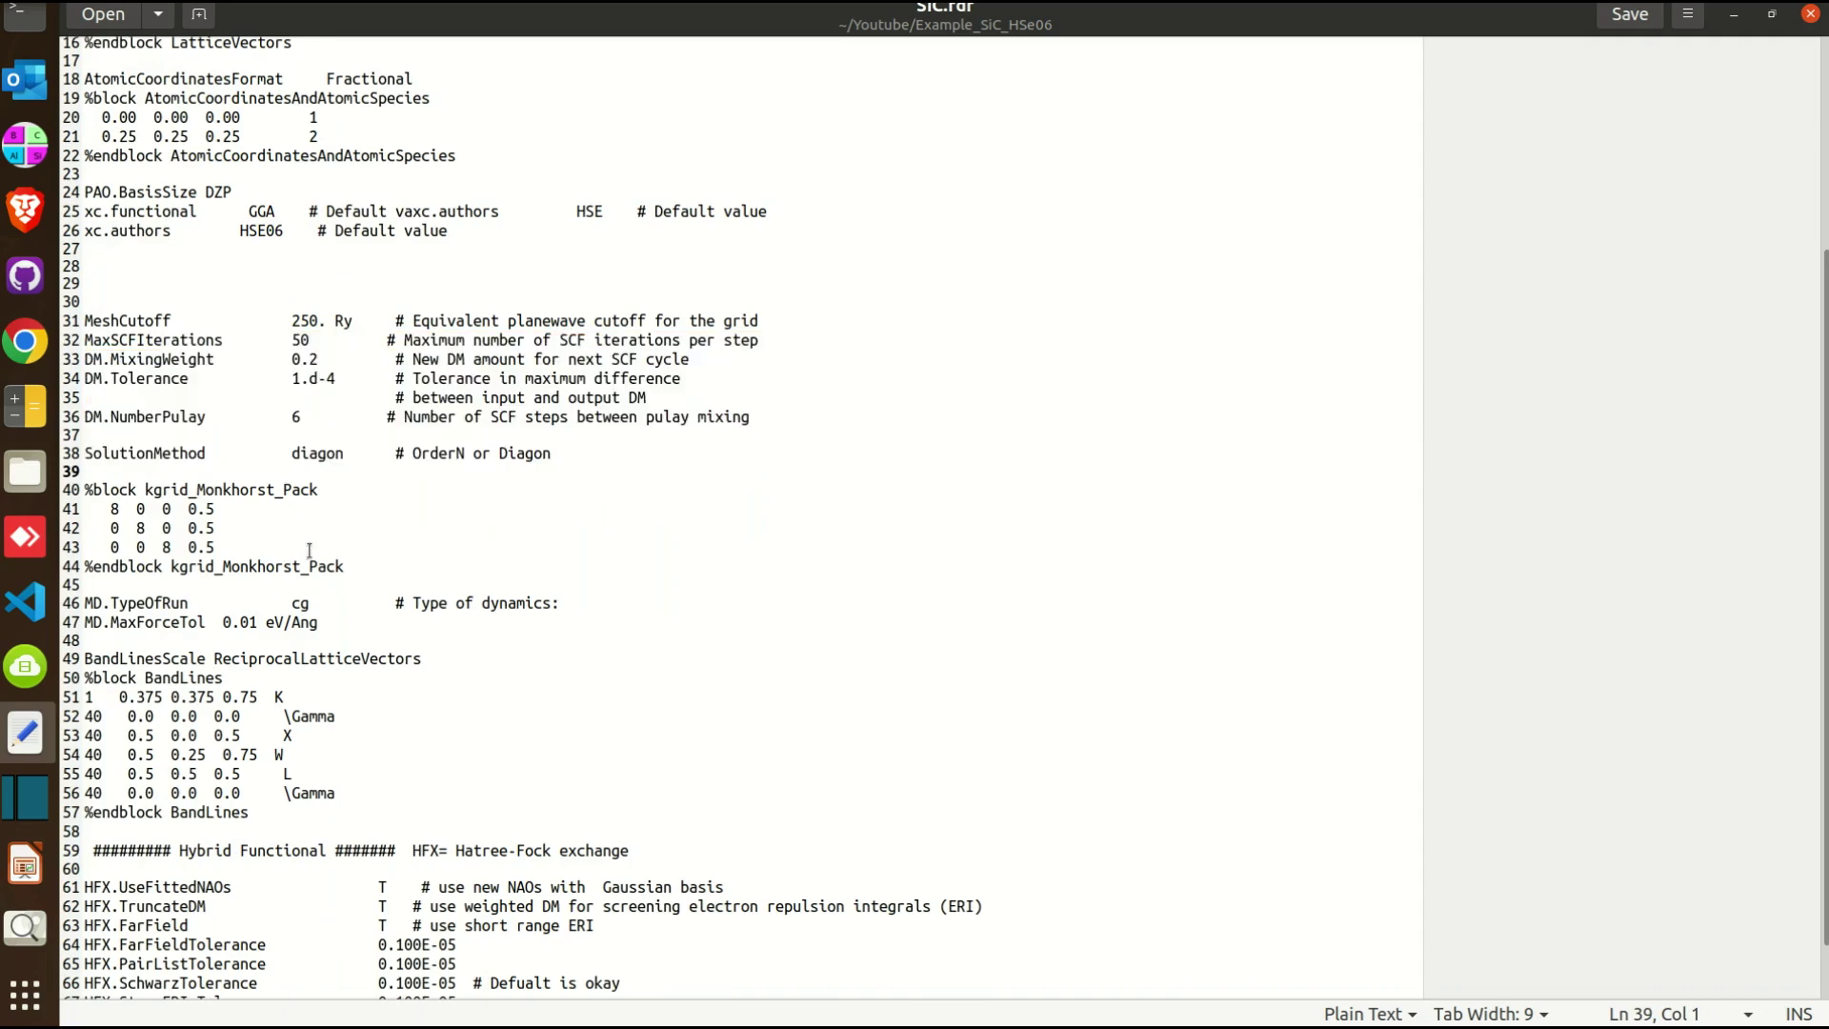
pyautogui.moveTo(136, 420); pyautogui.dragTo(290, 417)
pyautogui.click(334, 416)
pyautogui.scroll(-1, 276, 446)
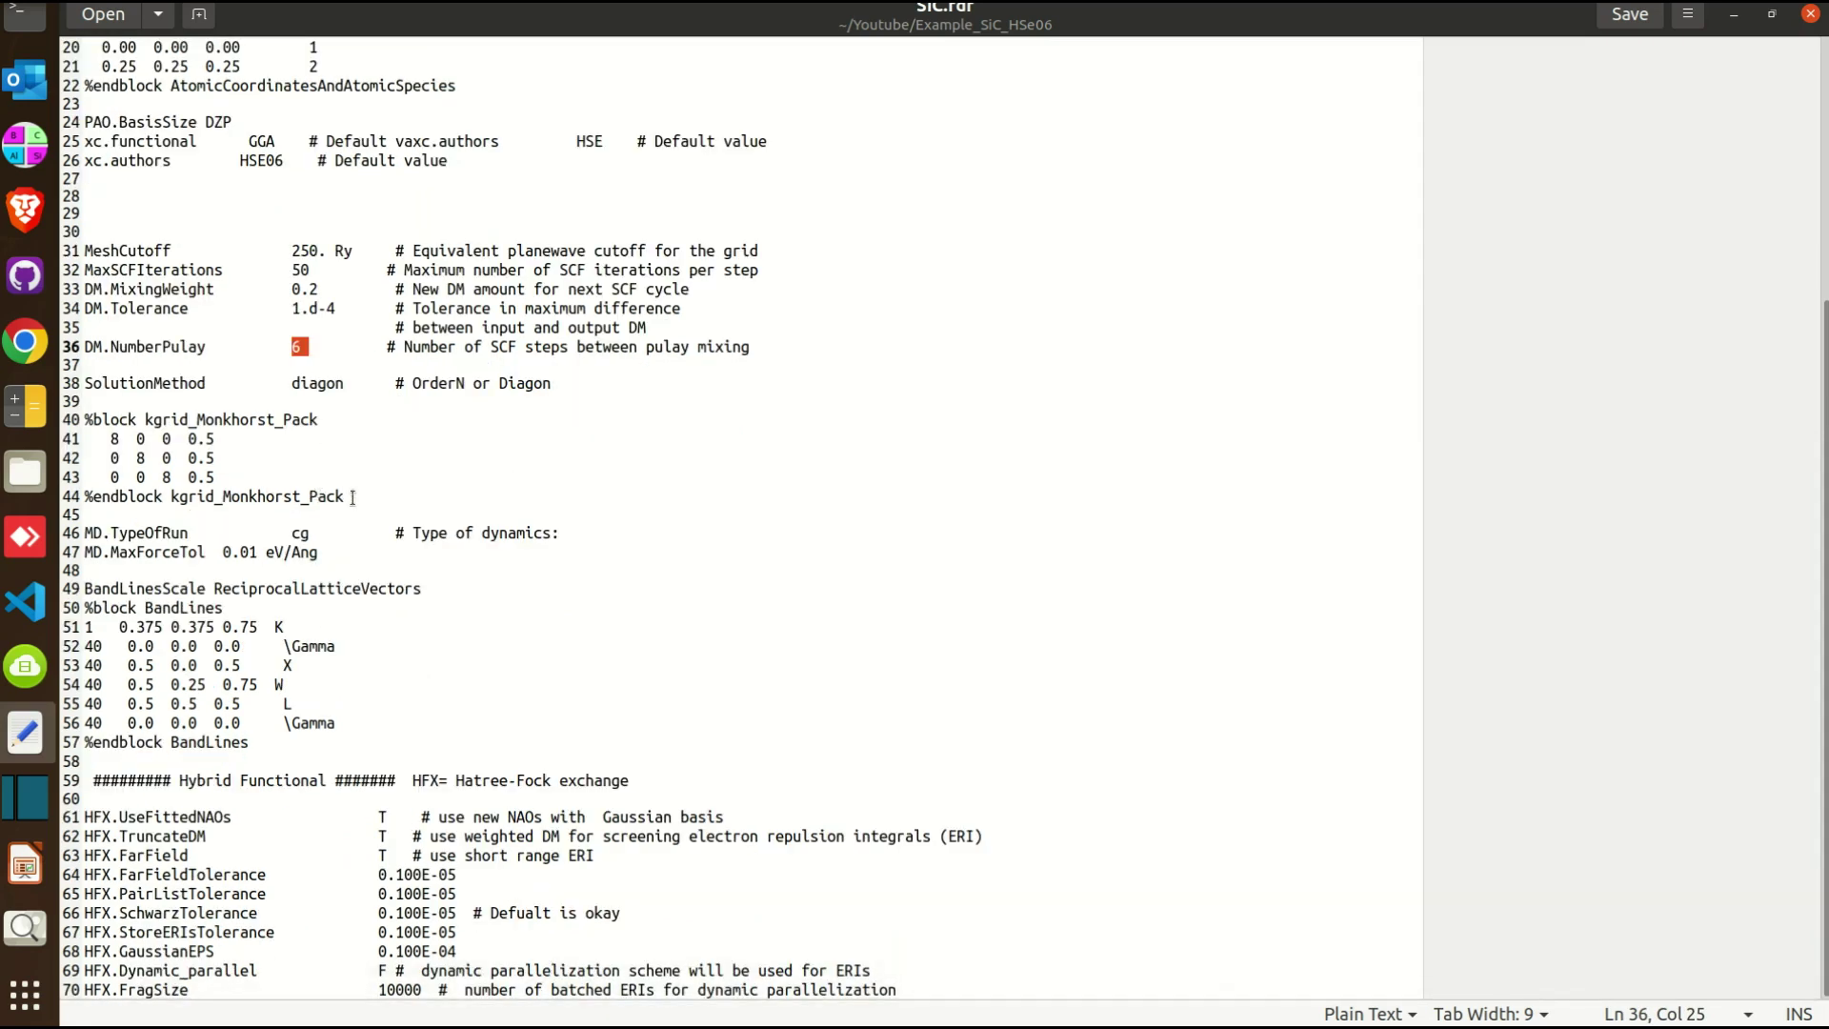
pyautogui.moveTo(353, 498); pyautogui.dragTo(28, 426)
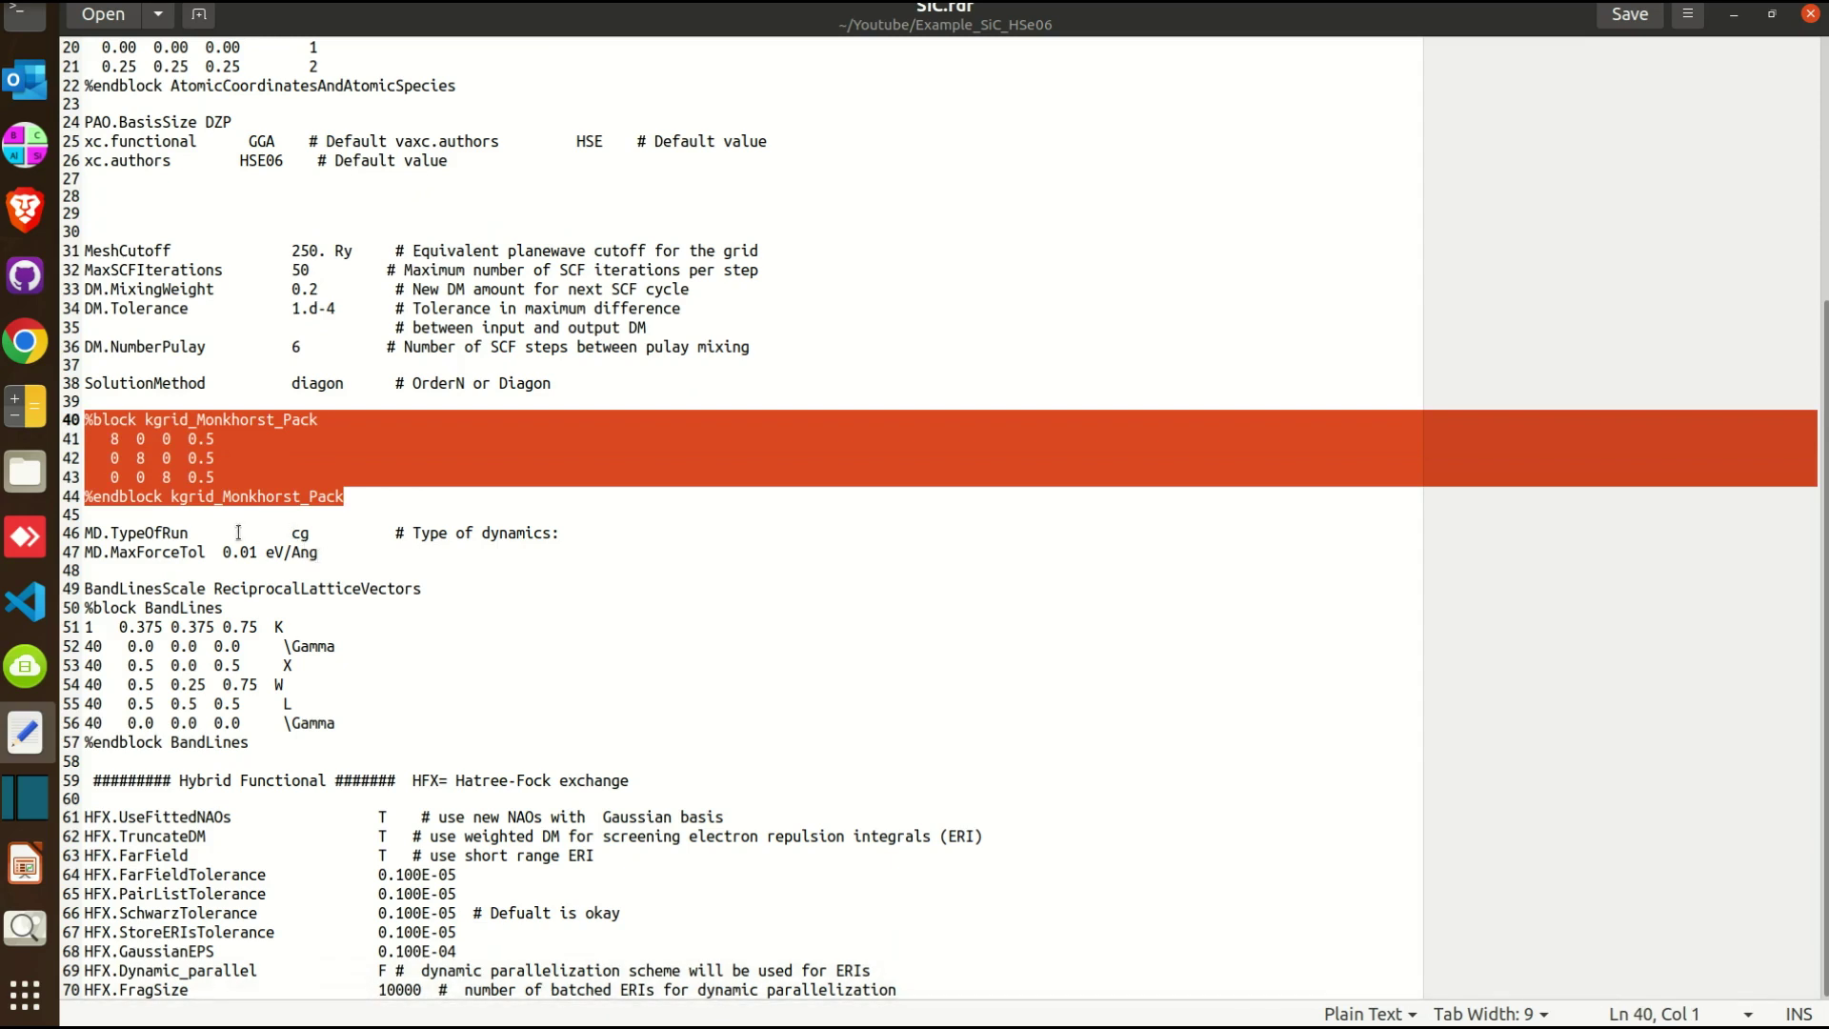
pyautogui.moveTo(301, 552); pyautogui.dragTo(269, 538)
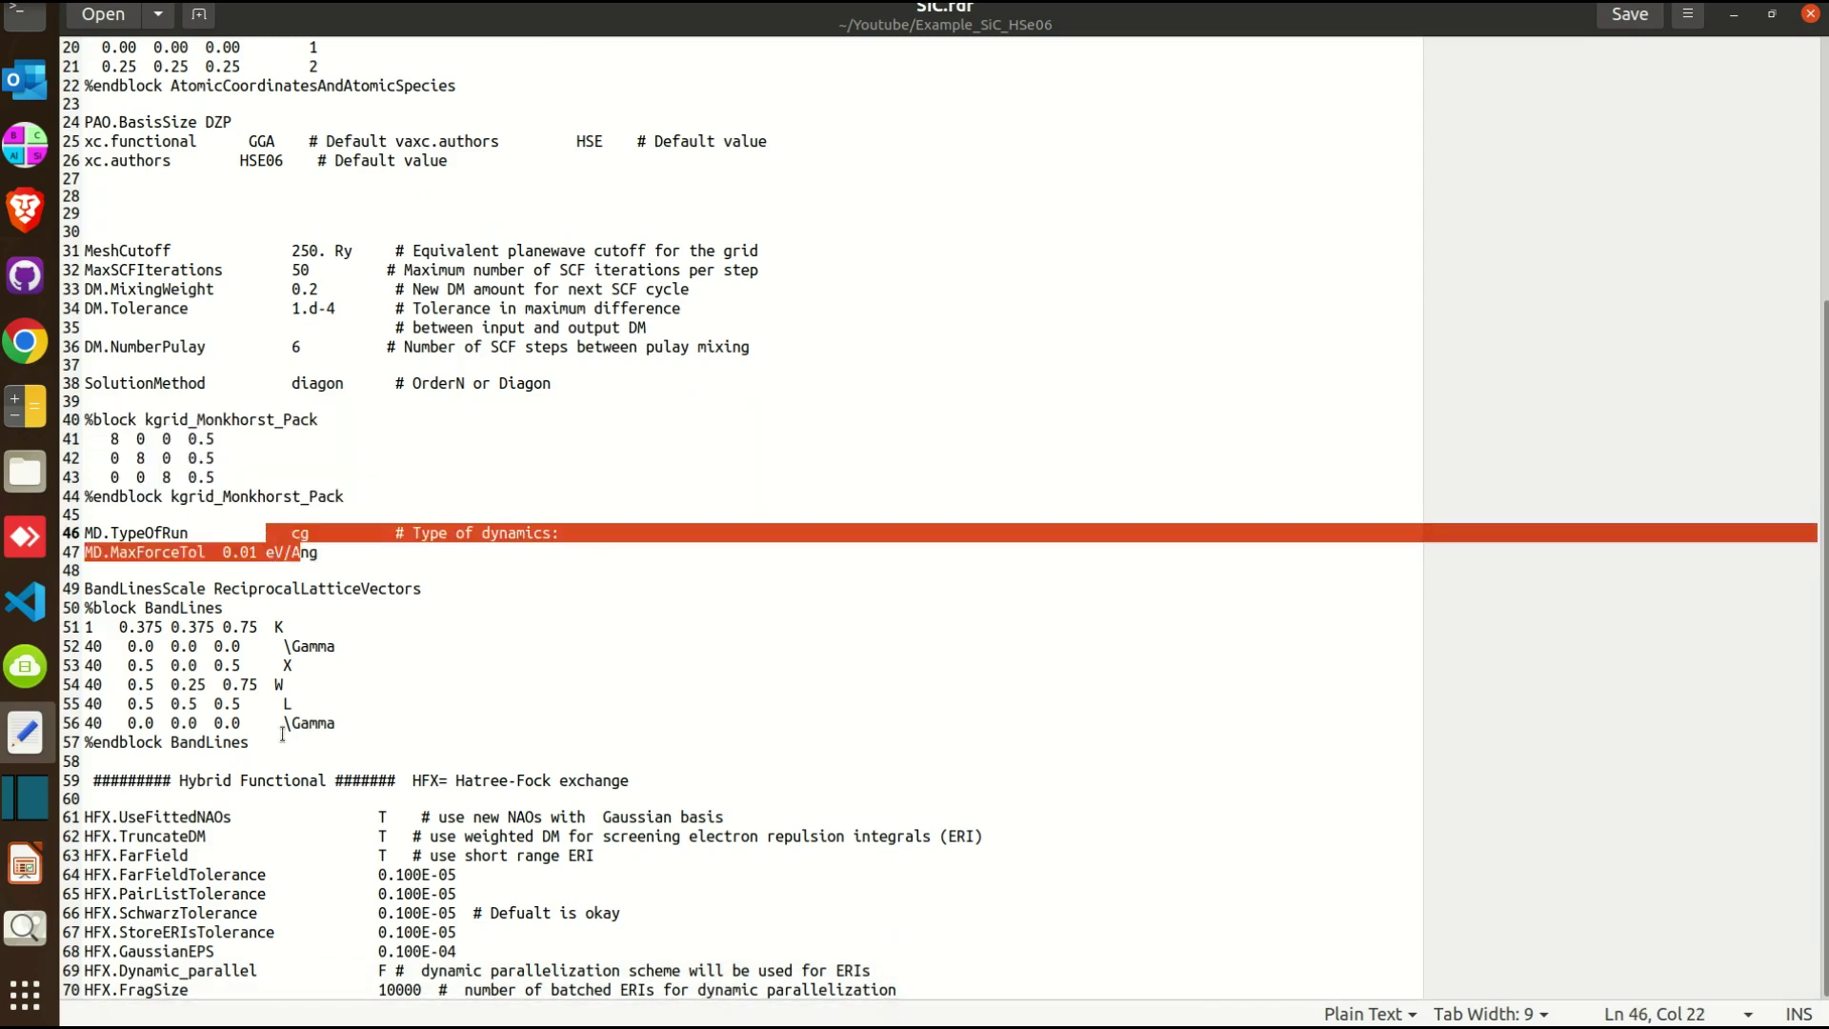
pyautogui.moveTo(262, 743); pyautogui.dragTo(72, 610)
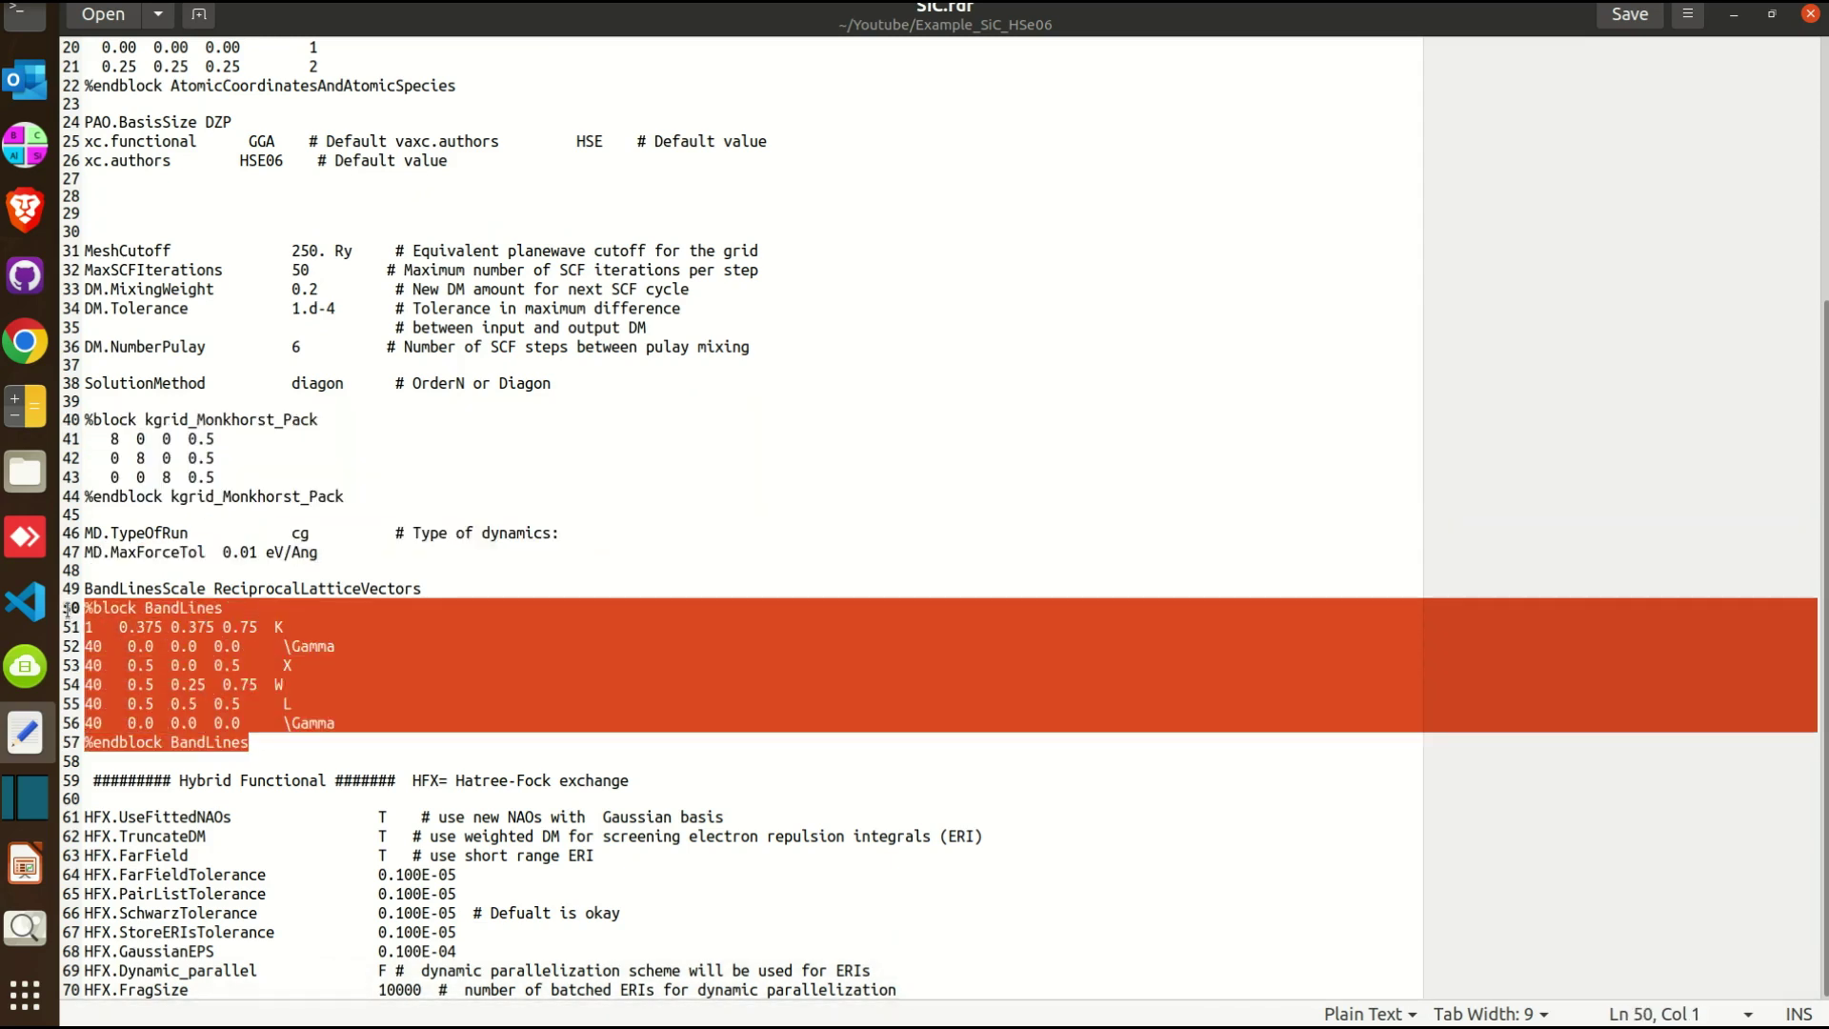
pyautogui.click(380, 796)
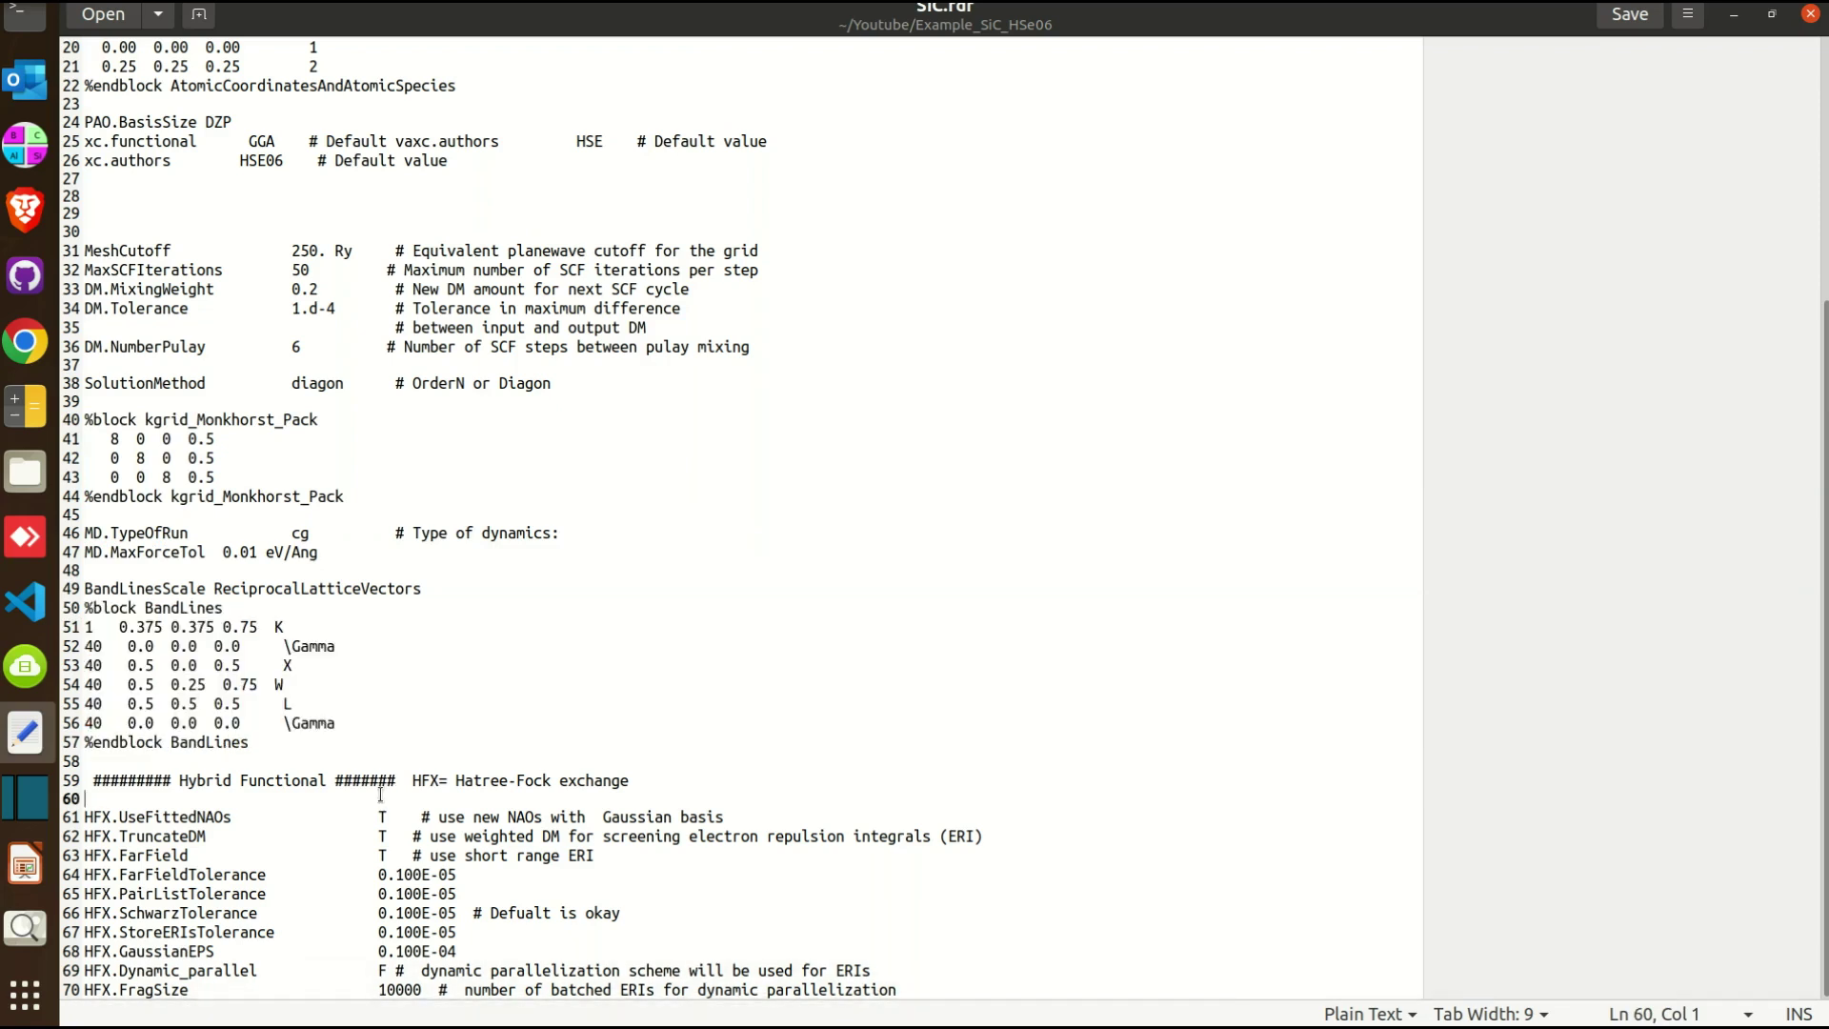
pyautogui.moveTo(648, 779); pyautogui.dragTo(60, 773)
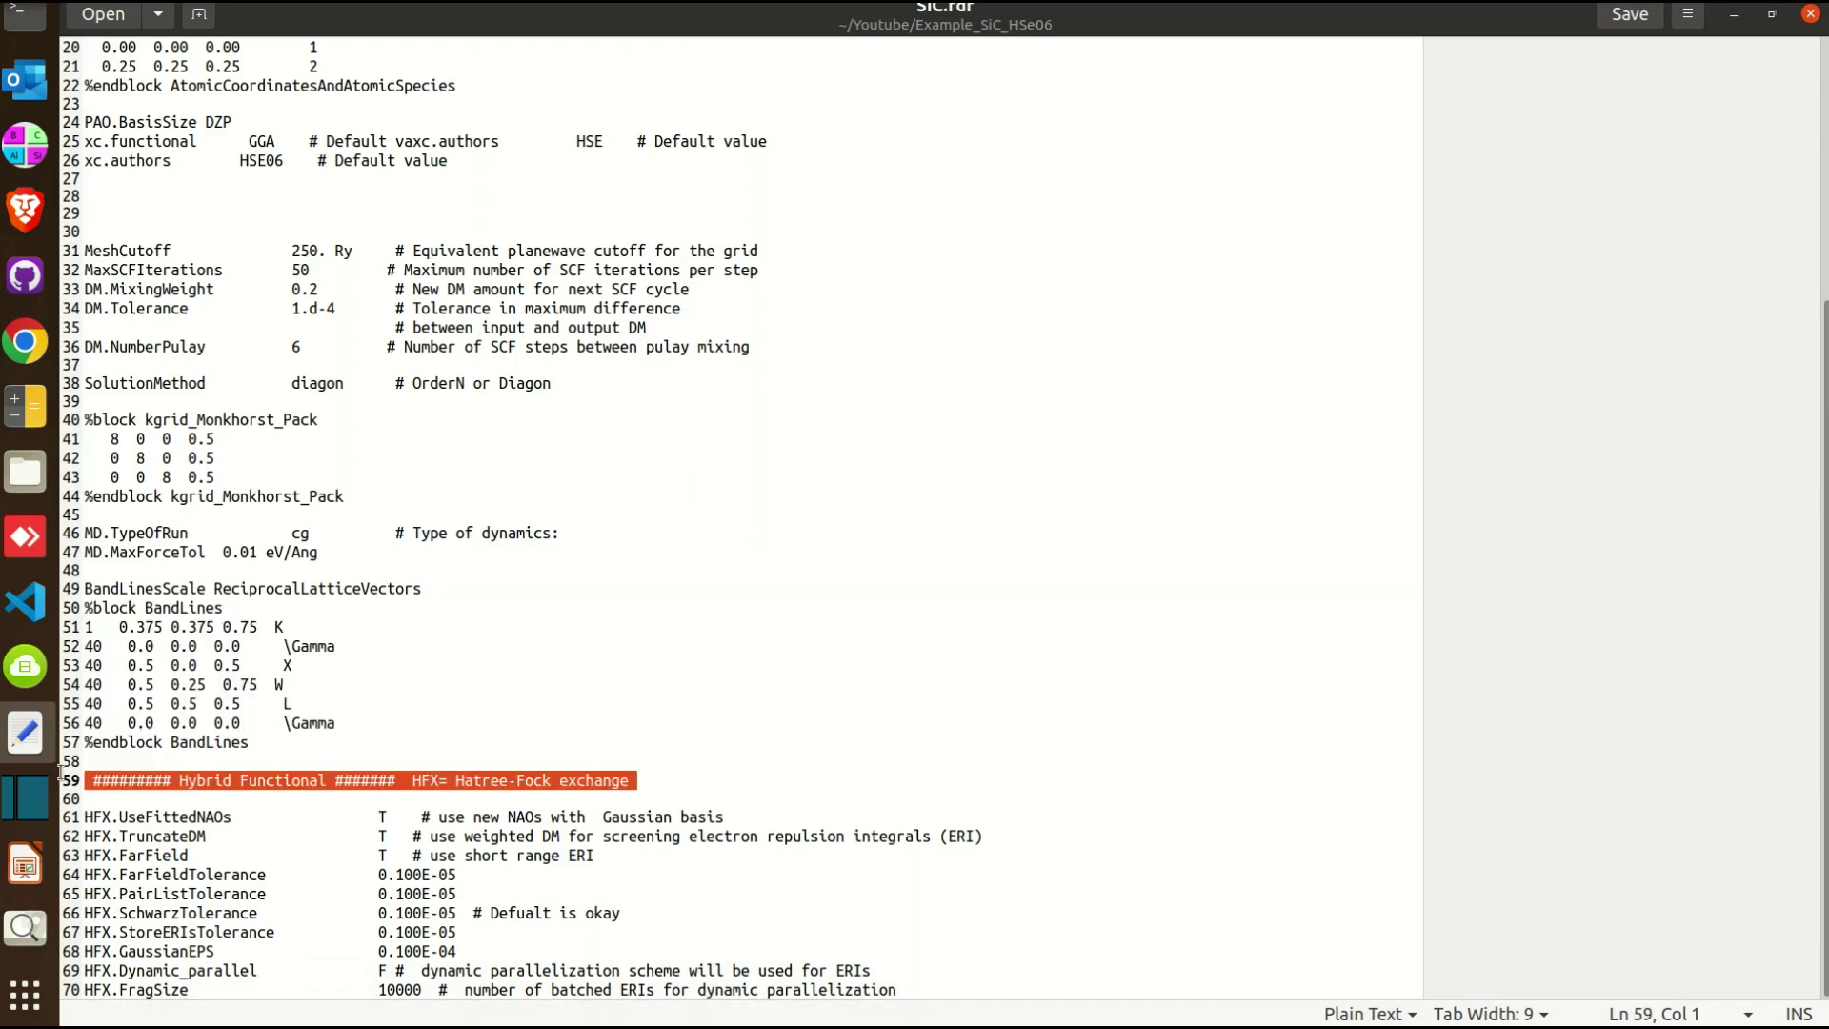
pyautogui.click(363, 817)
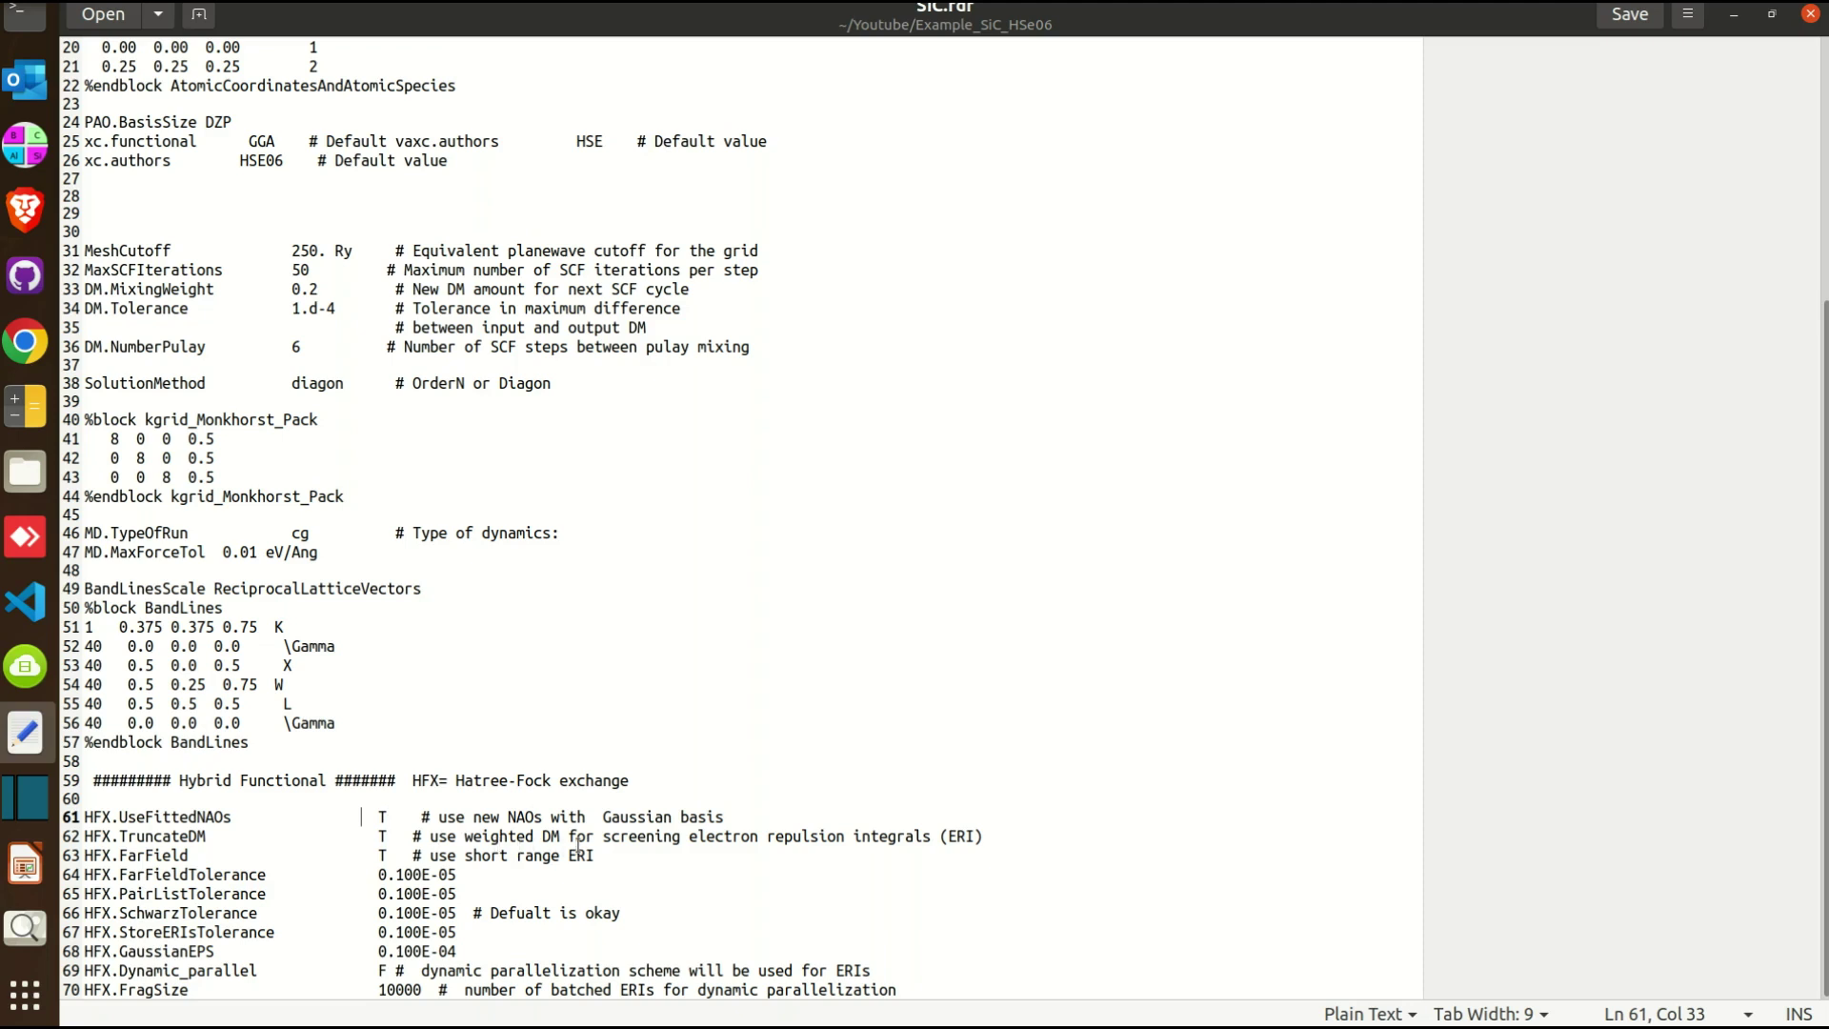
pyautogui.click(146, 837)
pyautogui.moveTo(101, 855); pyautogui.dragTo(182, 855)
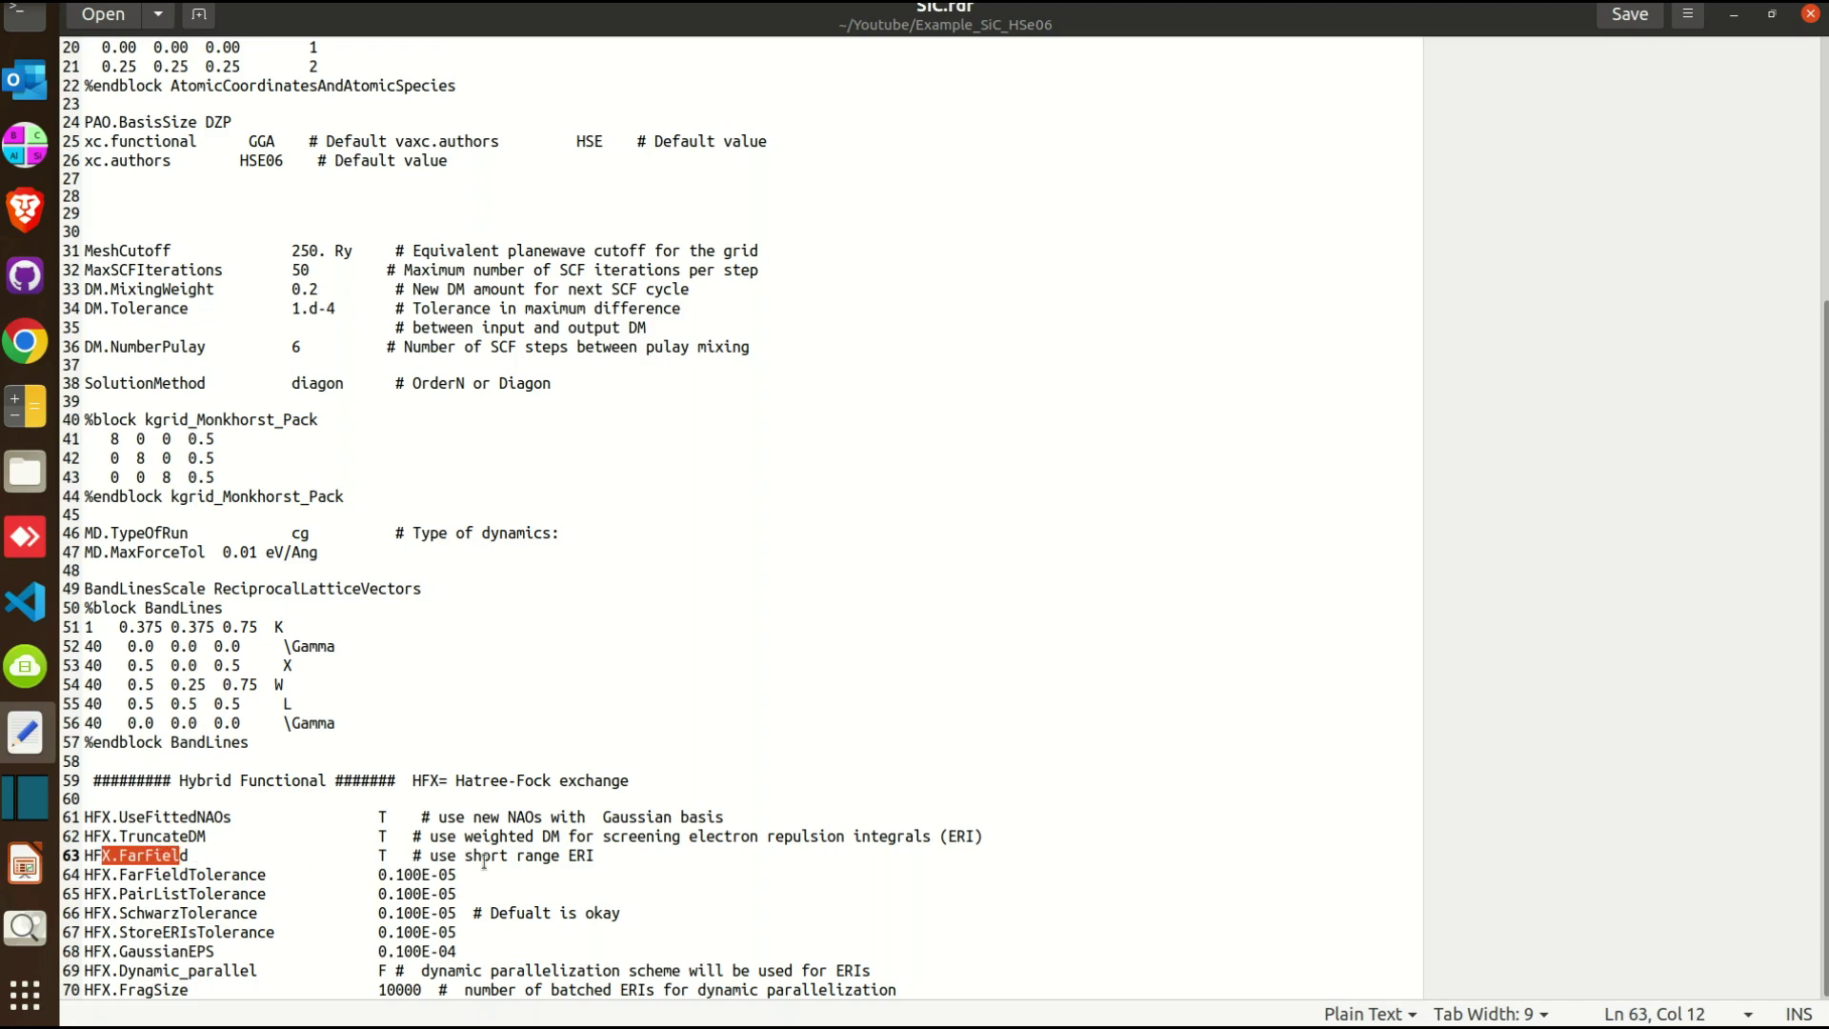
pyautogui.moveTo(497, 856); pyautogui.dragTo(593, 856)
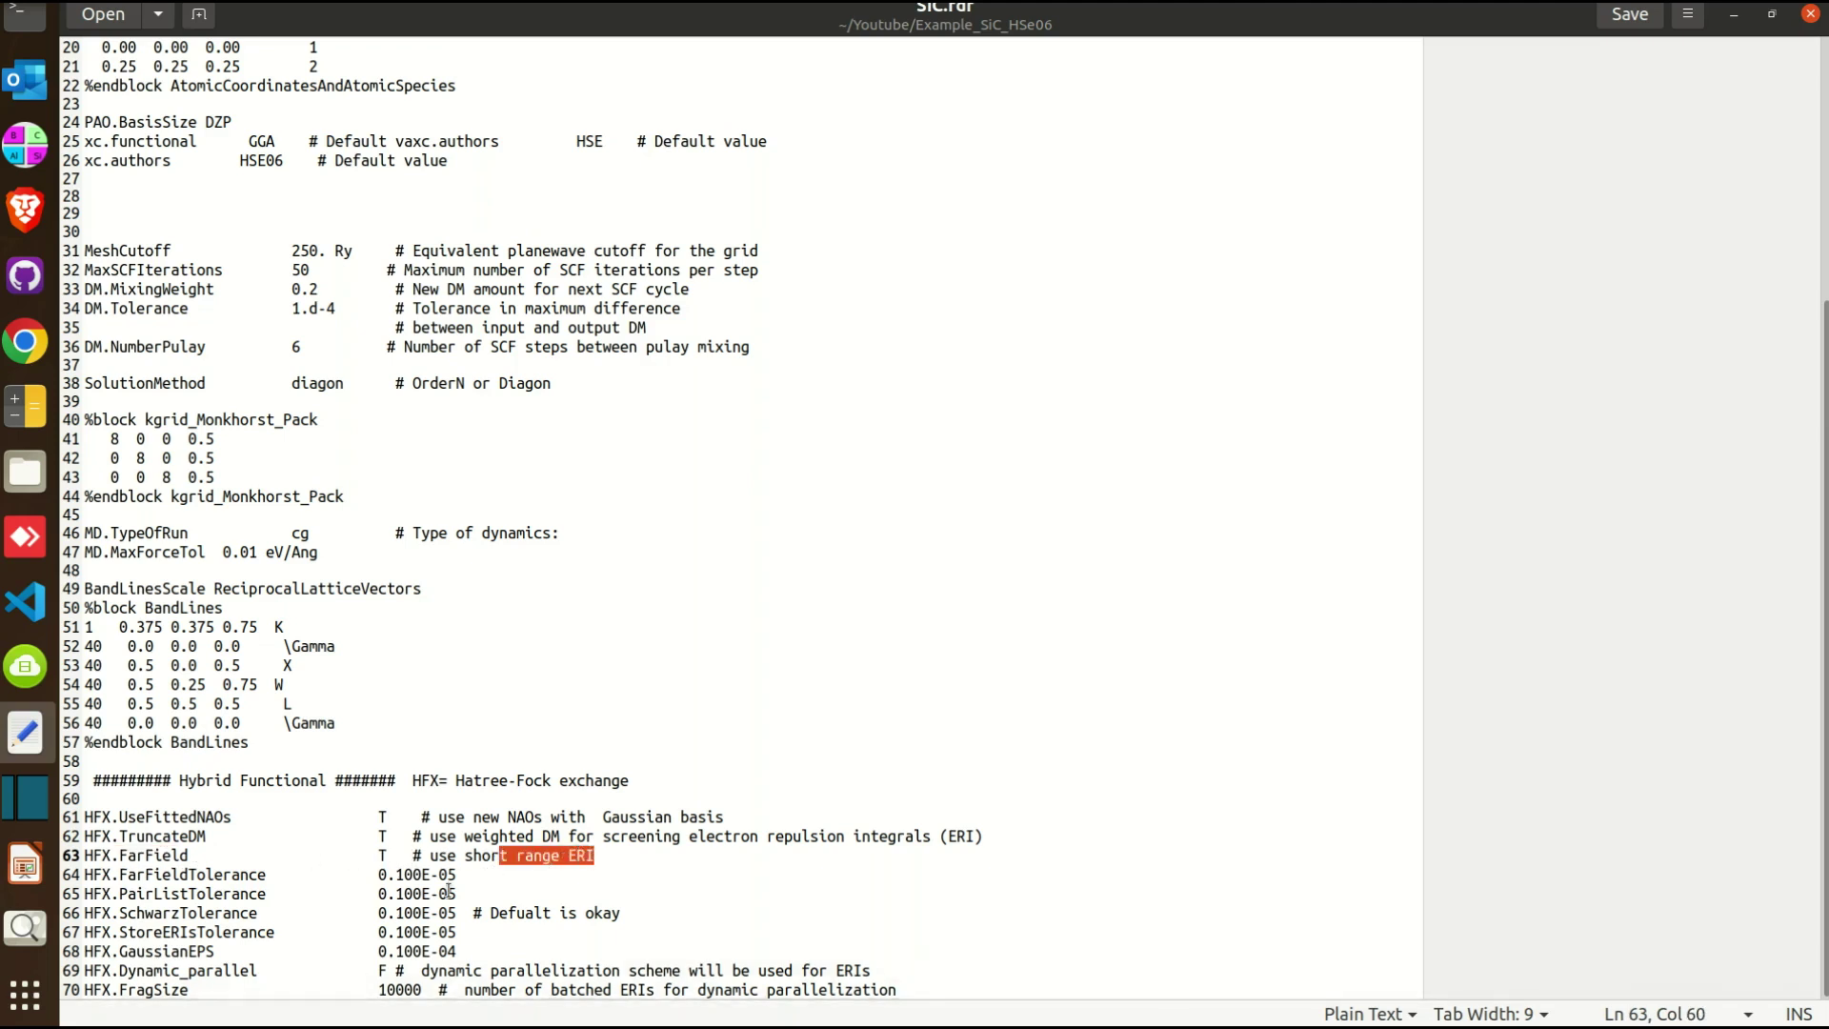
pyautogui.moveTo(463, 951); pyautogui.dragTo(78, 881)
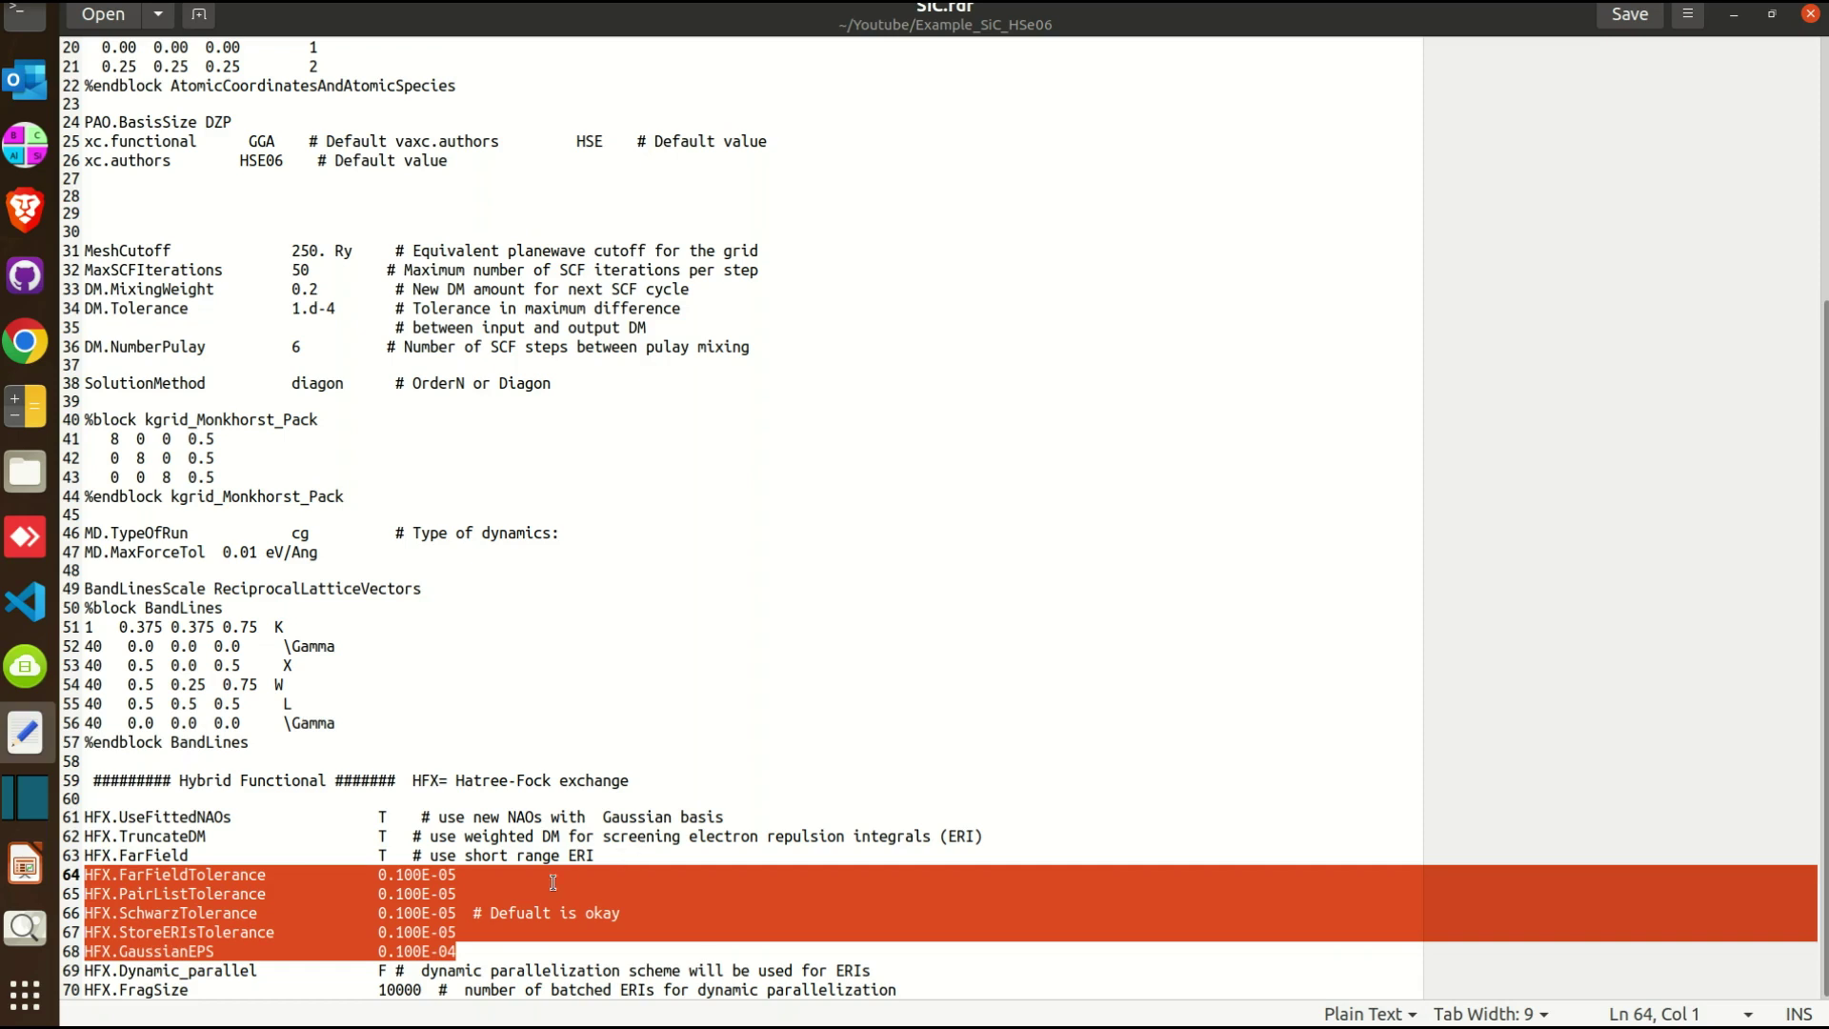
pyautogui.click(474, 913)
pyautogui.moveTo(456, 875); pyautogui.dragTo(447, 874)
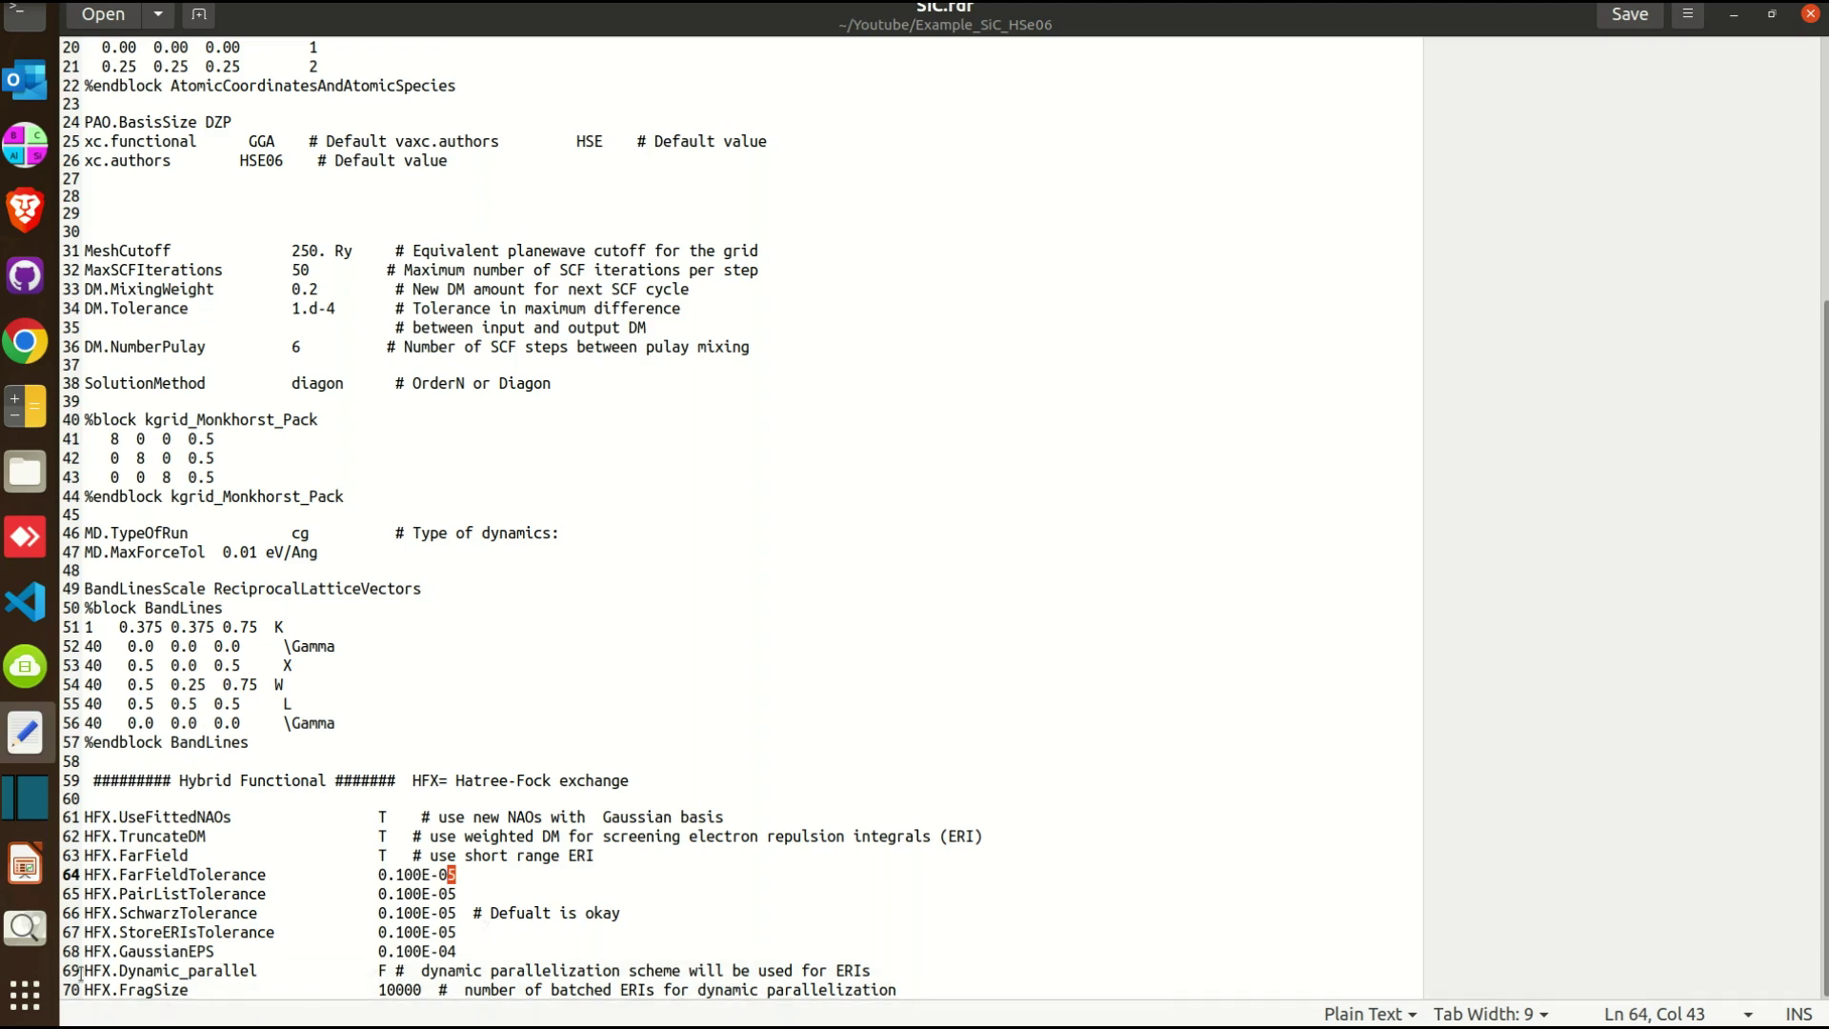
pyautogui.moveTo(102, 951); pyautogui.dragTo(185, 946)
pyautogui.click(545, 969)
pyautogui.moveTo(204, 989); pyautogui.dragTo(122, 989)
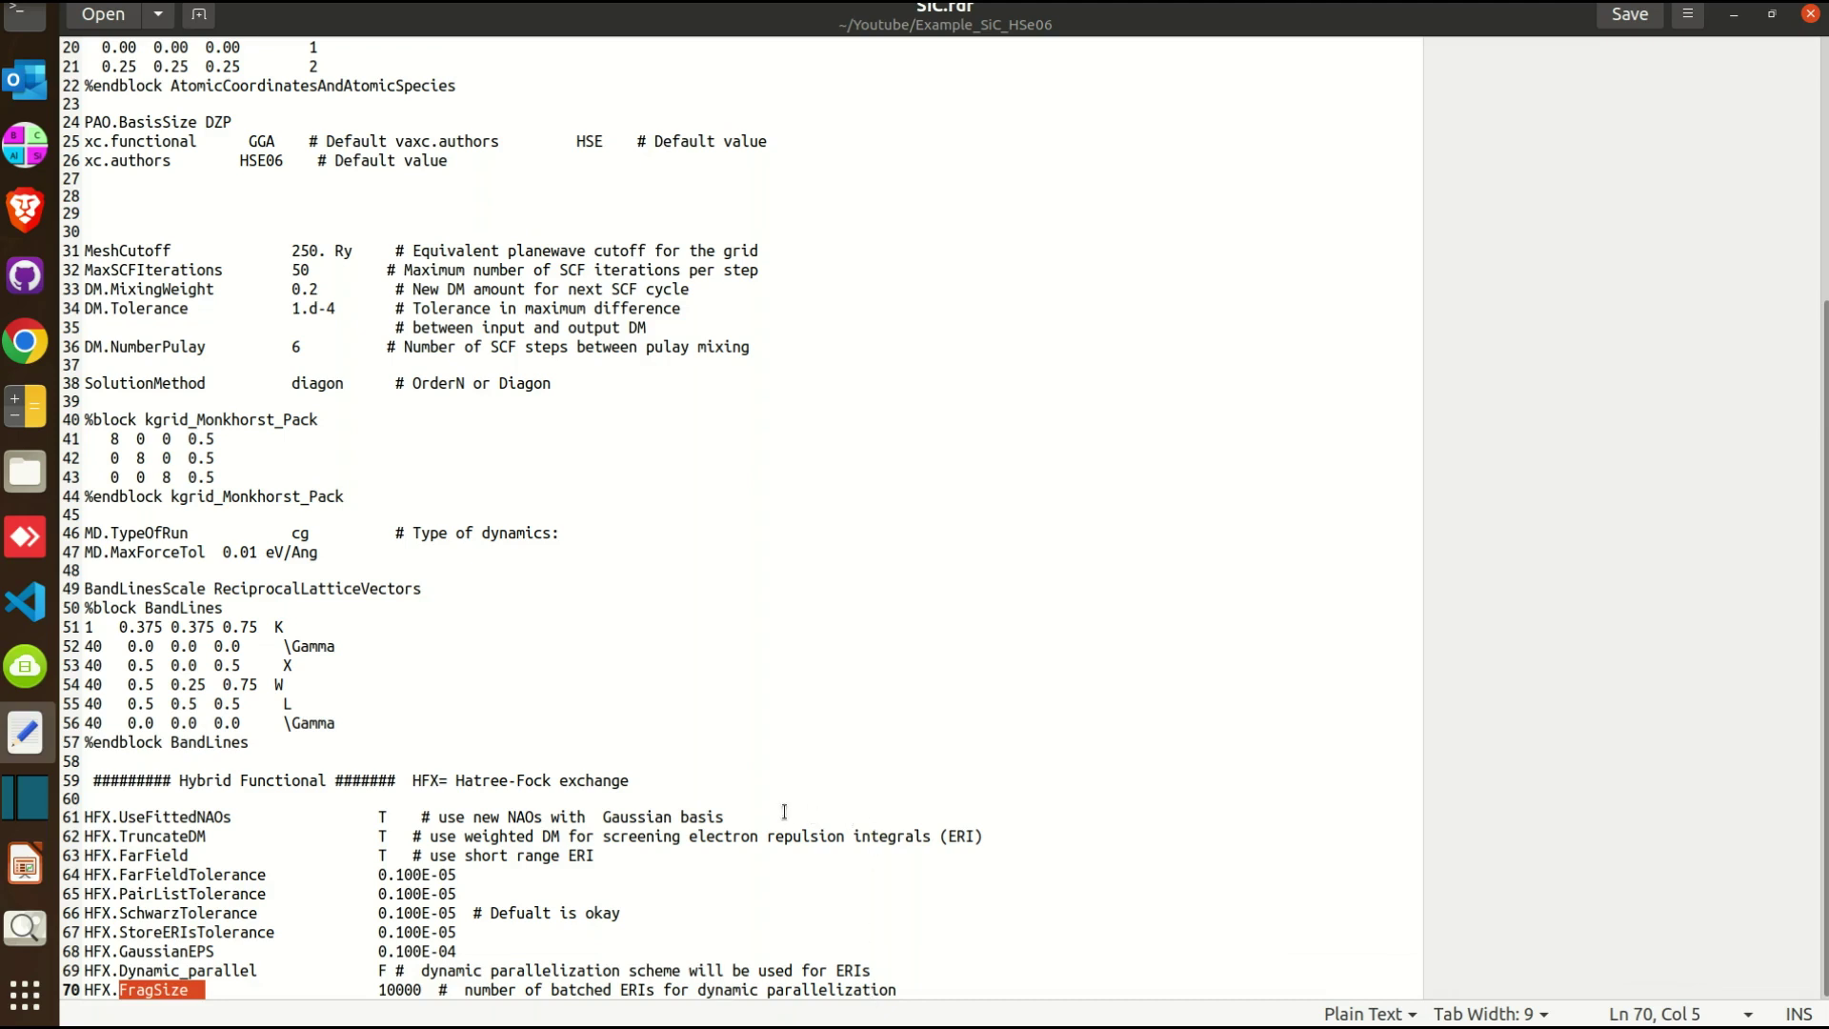
pyautogui.scroll(5, 543, 793)
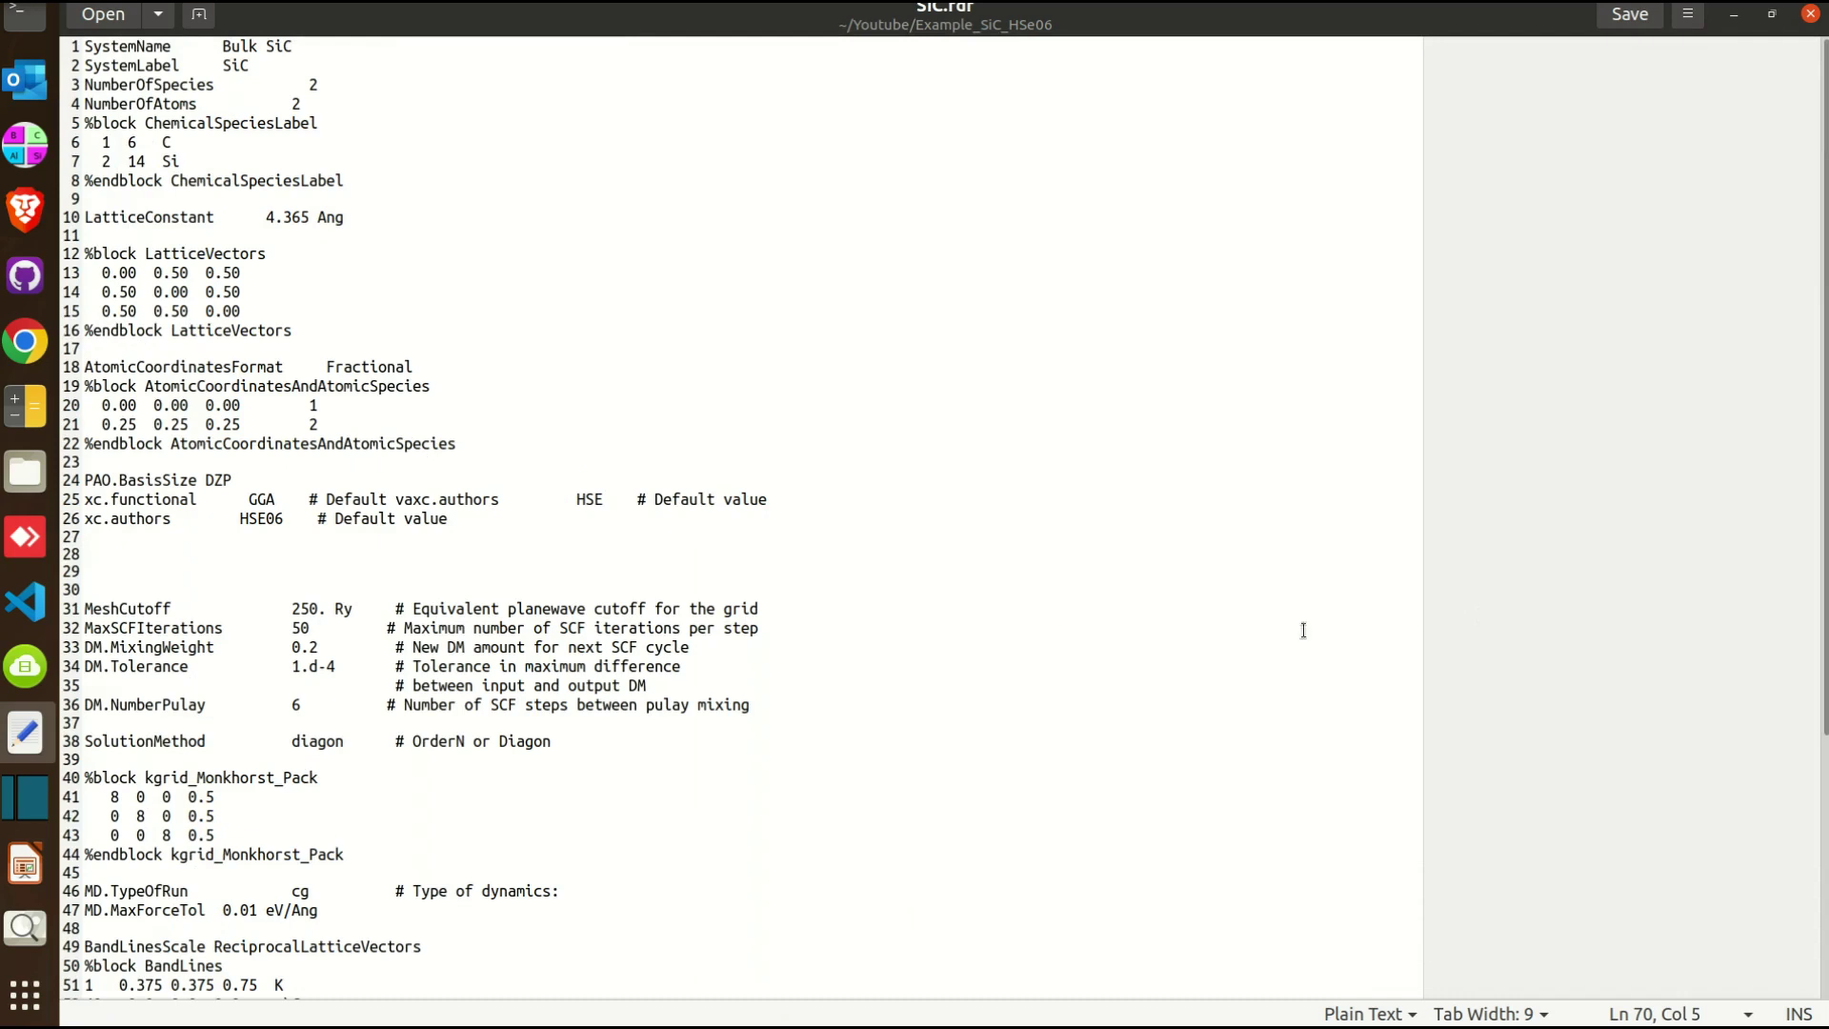
# Close the SiC.fdf editor window and open a new terminal from the Example_SiC_HSe06 folder
pyautogui.scroll(-5, 1055, 634)
pyautogui.click(1809, 13)
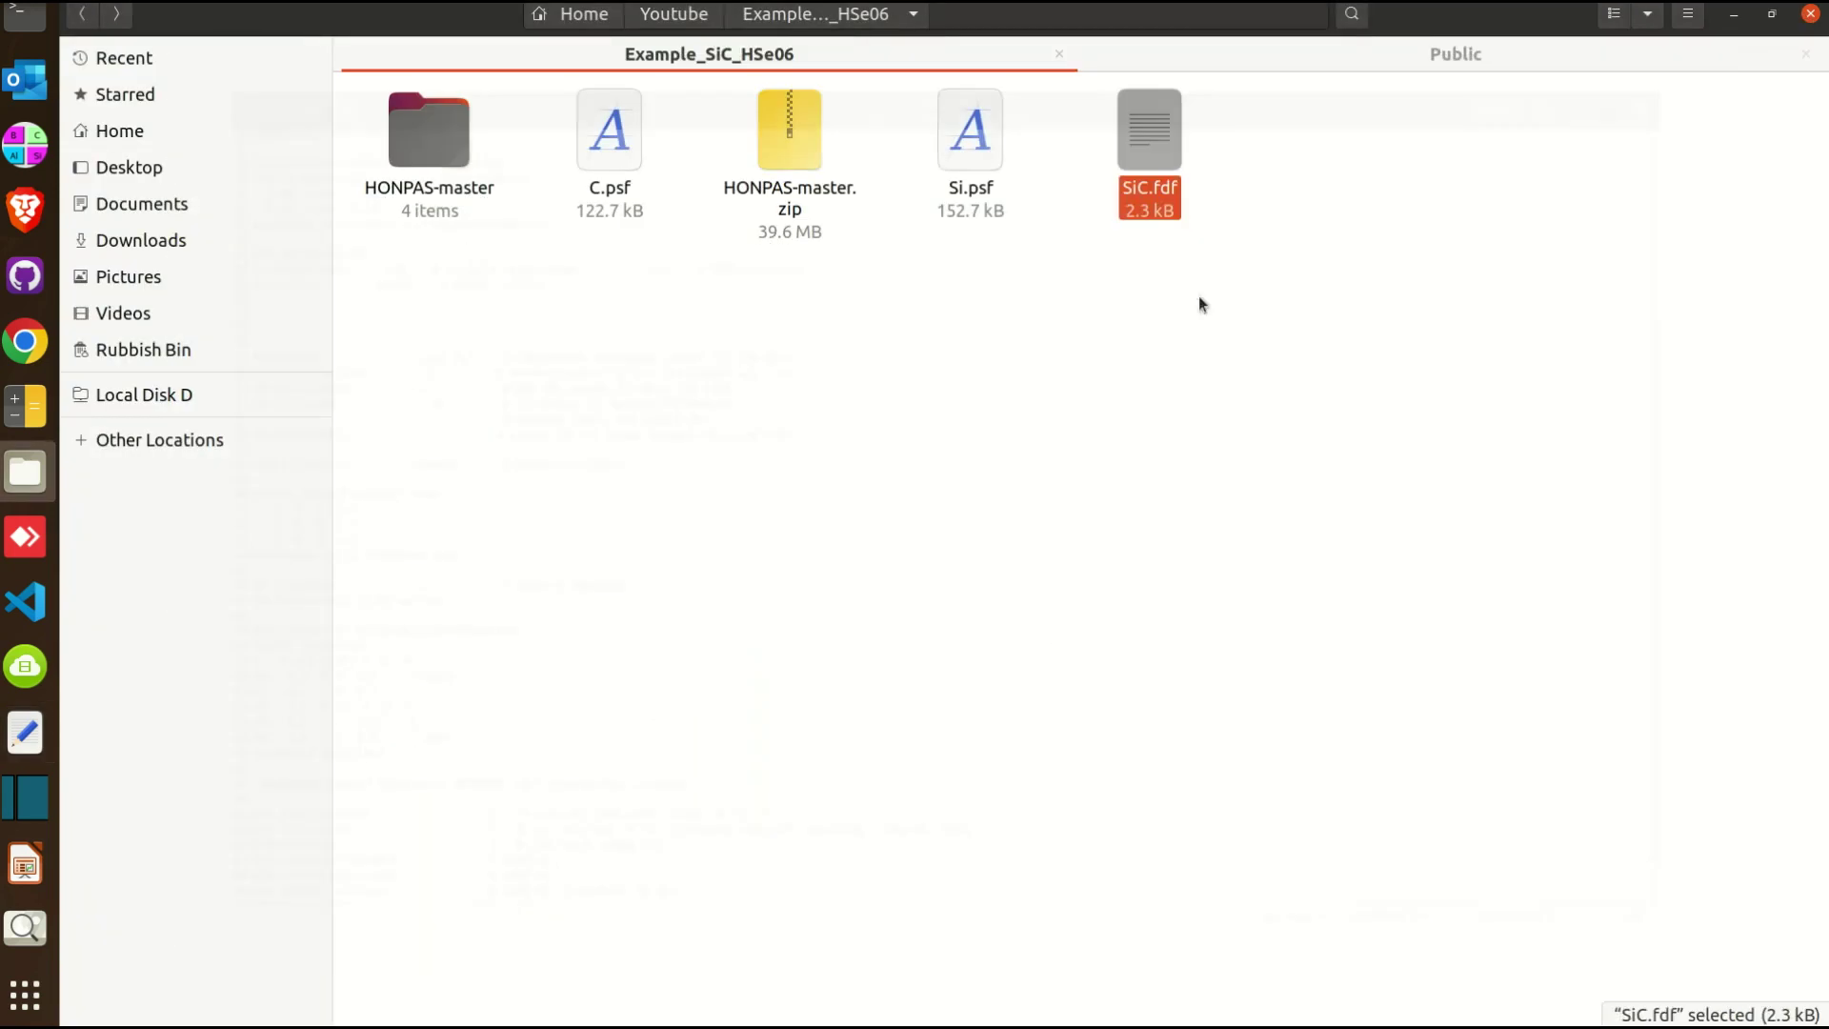
pyautogui.click(1134, 360)
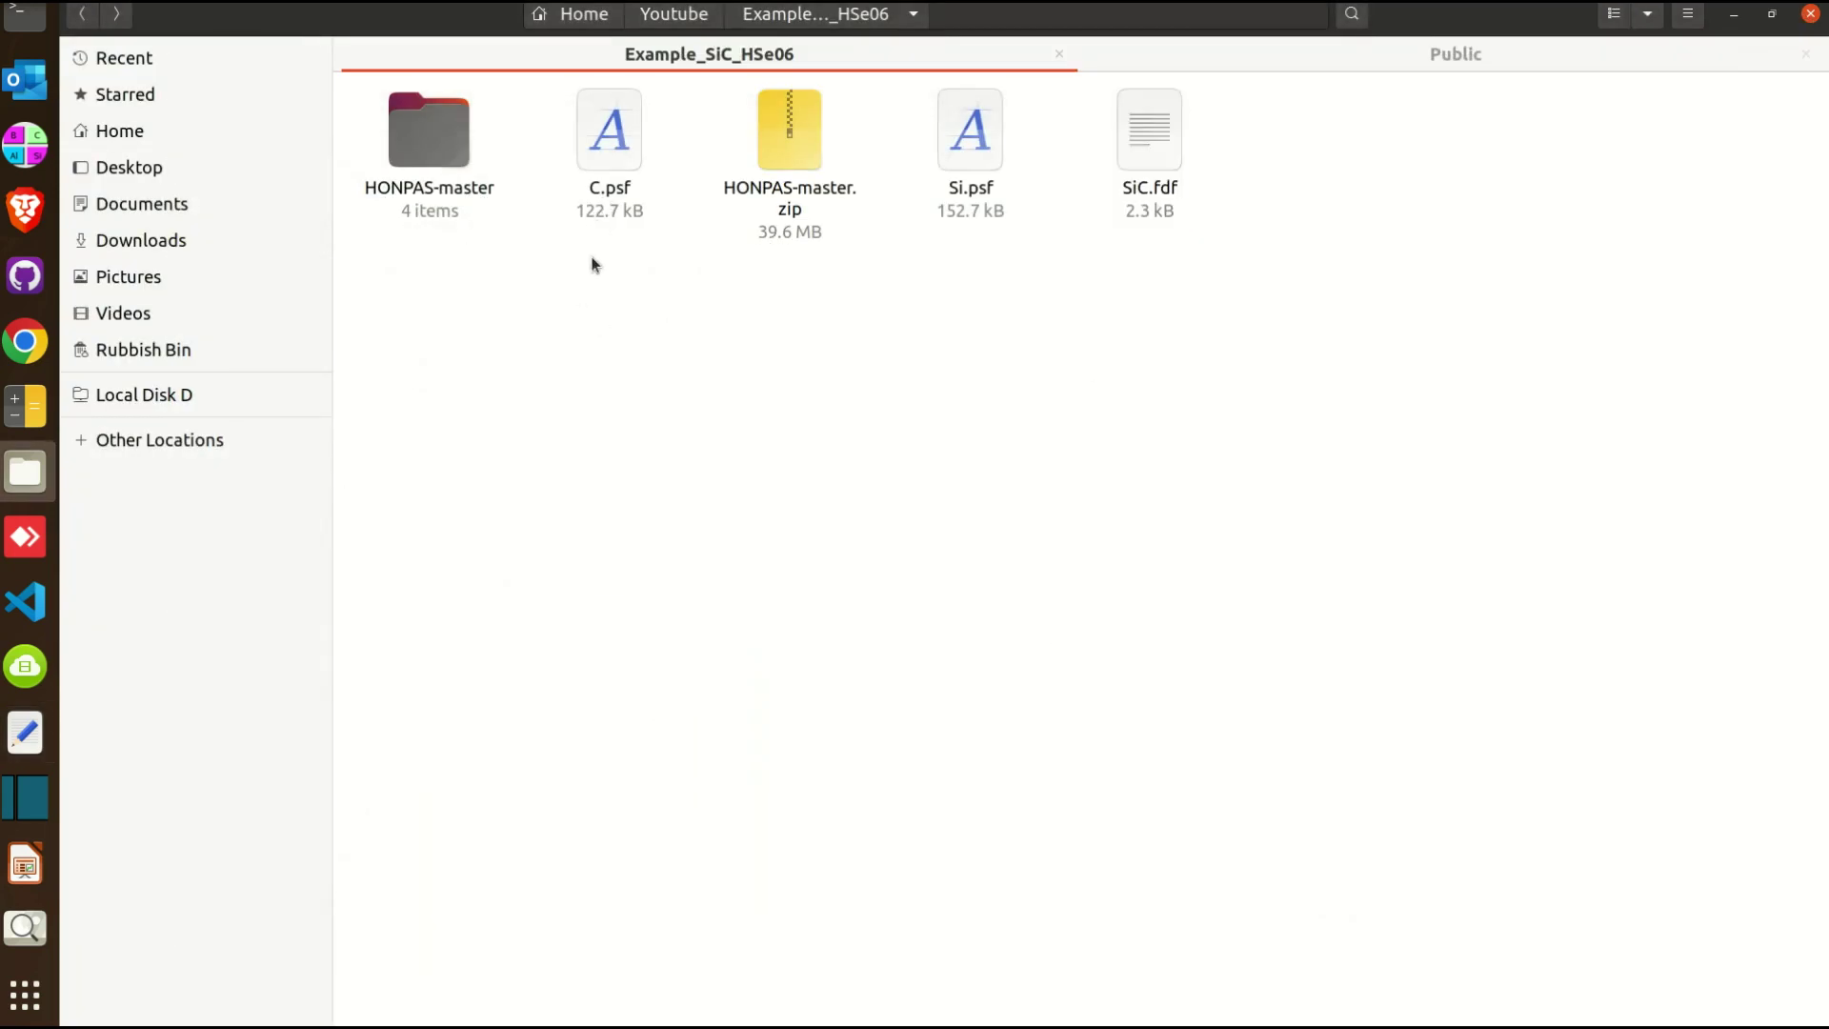
pyautogui.moveTo(591, 268); pyautogui.dragTo(1020, 250)
pyautogui.rightClick(600, 325)
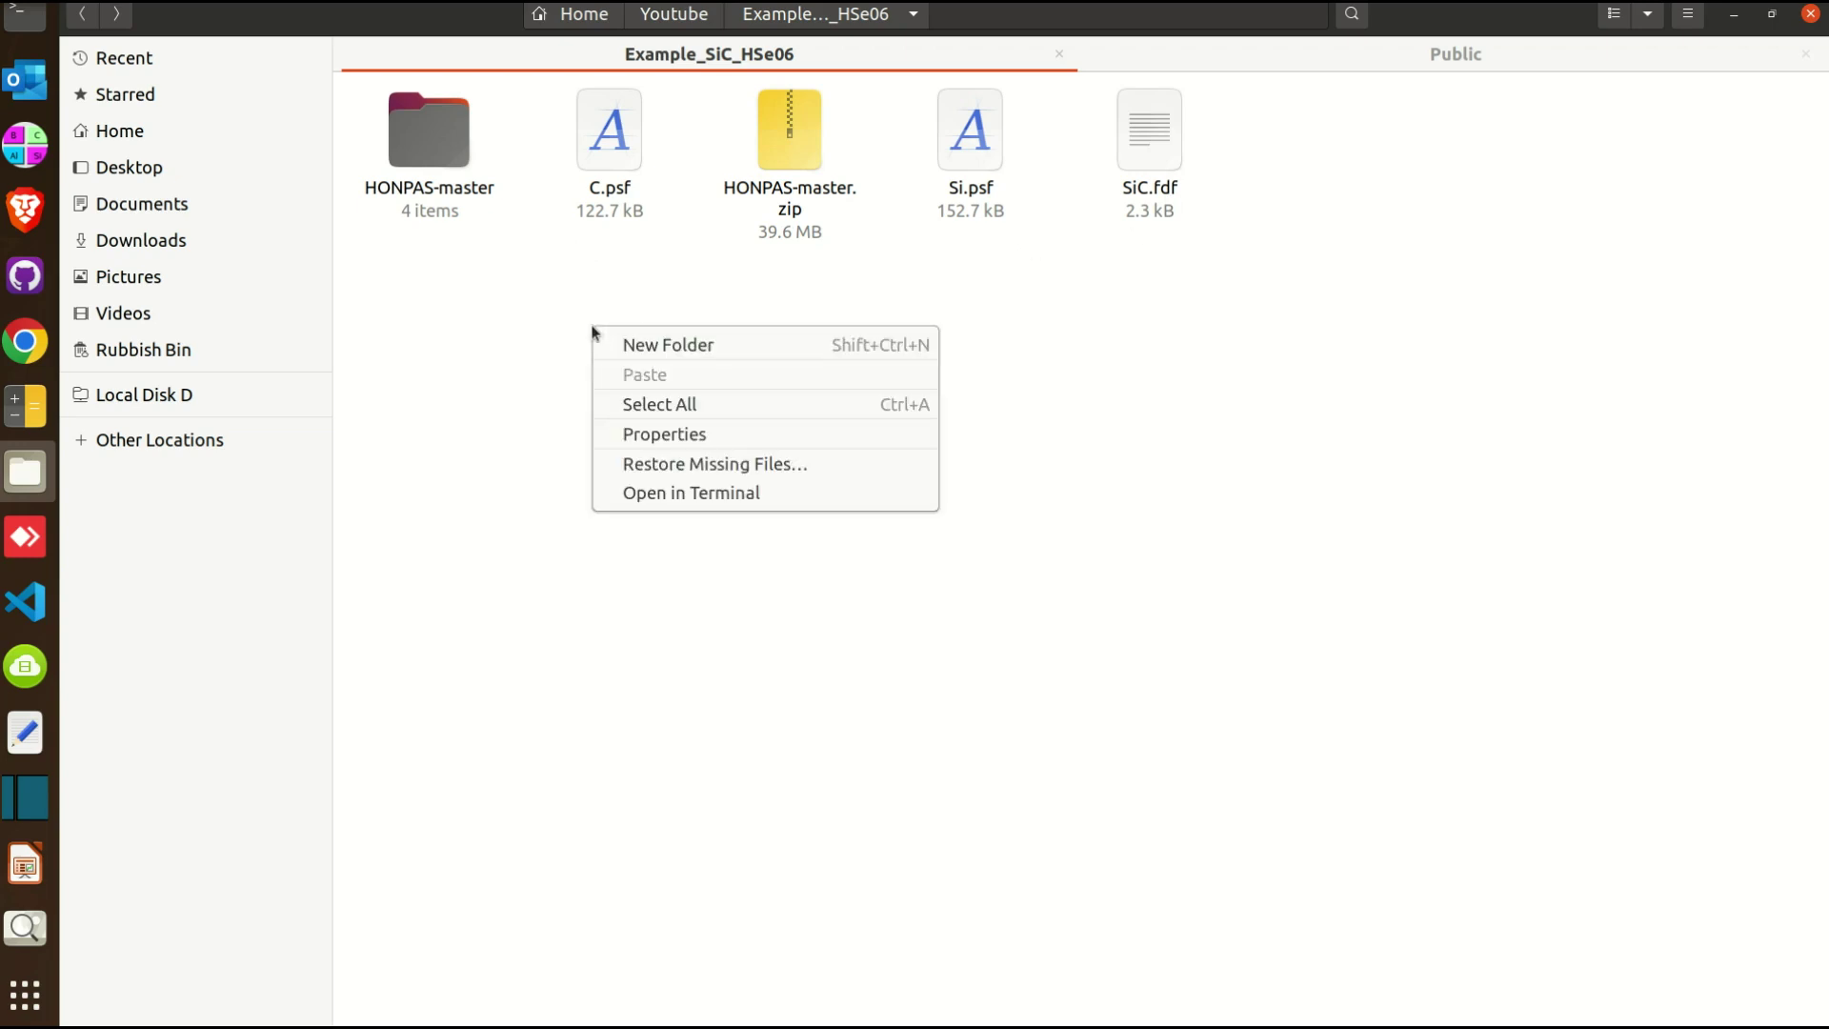
pyautogui.click(714, 495)
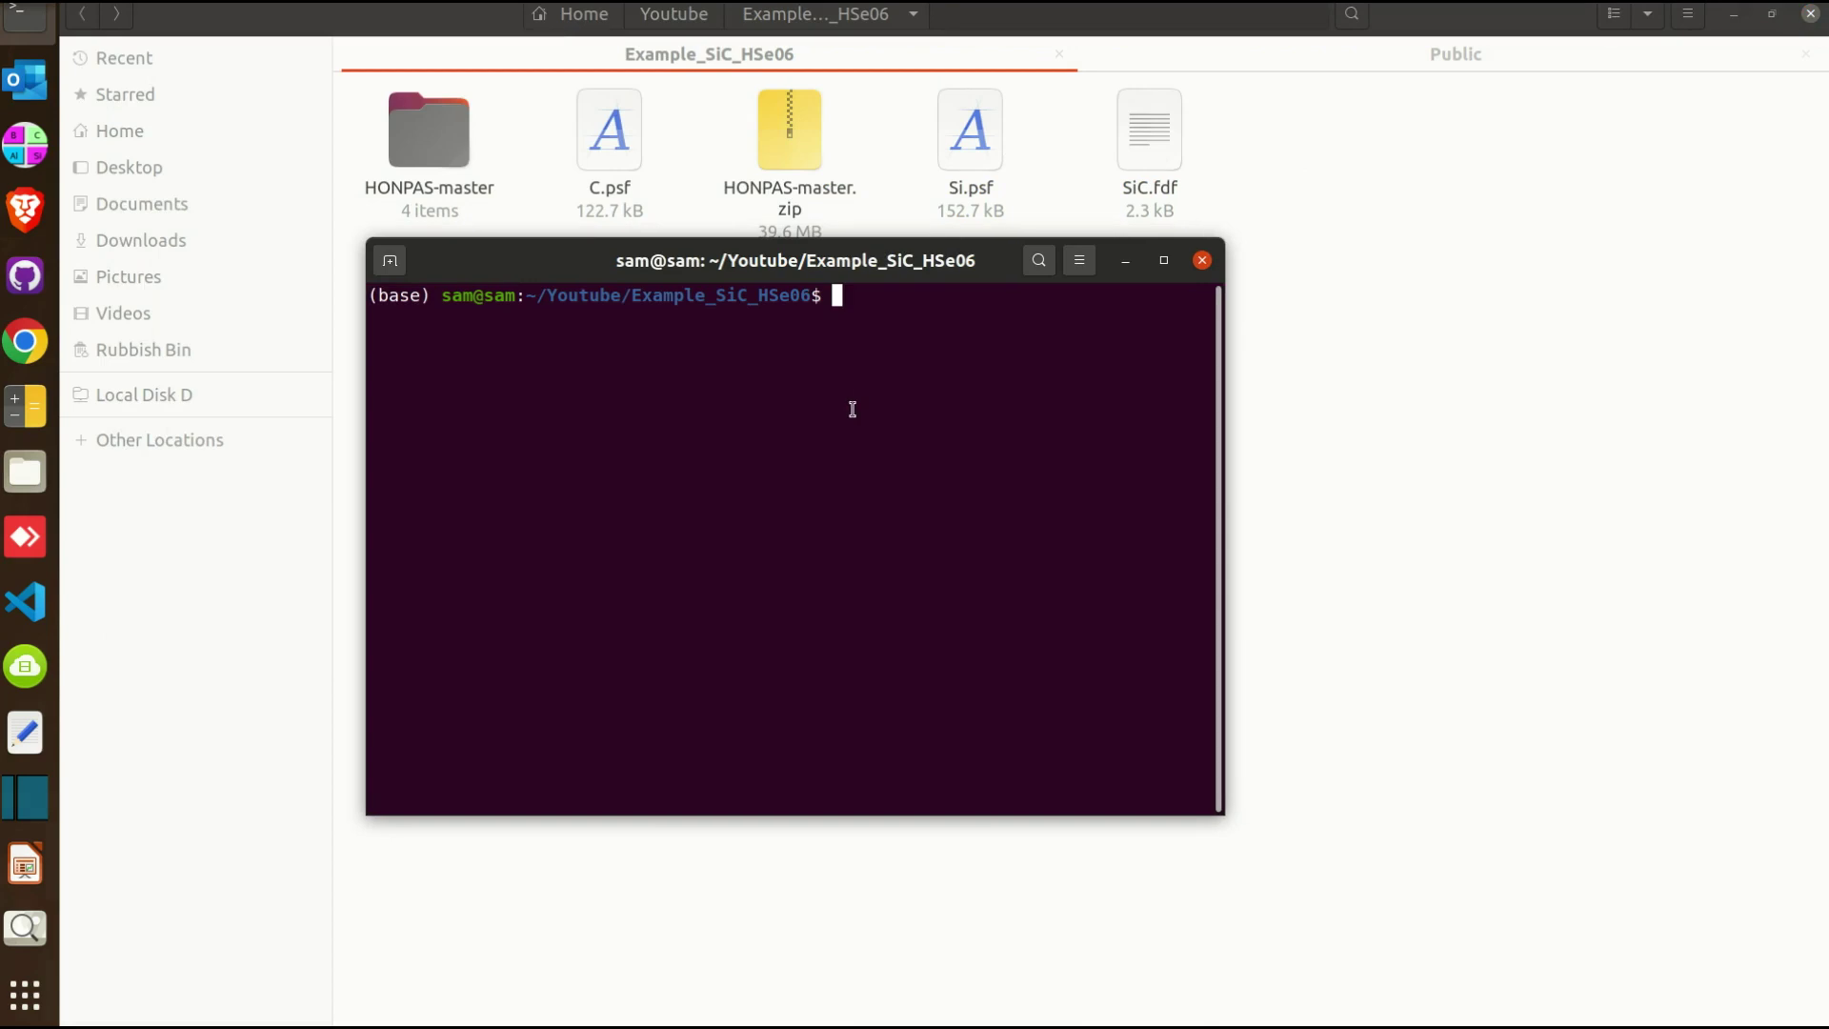
# Type the command mpirun 8 siesta_hybrid, correcting typos along the way
pyautogui.write('sei')
pyautogui.press('BackSpace')
pyautogui.press('BackSpace')
pyautogui.press('BackSpace')
pyautogui.write('siesta')
pyautogui.write('-')
pyautogui.press('BackSpace')
pyautogui.write('_hybrid')
pyautogui.hotkey('ctrl', 'Left')
pyautogui.hotkey('ctrl', 'Left')
pyautogui.write('mpir')
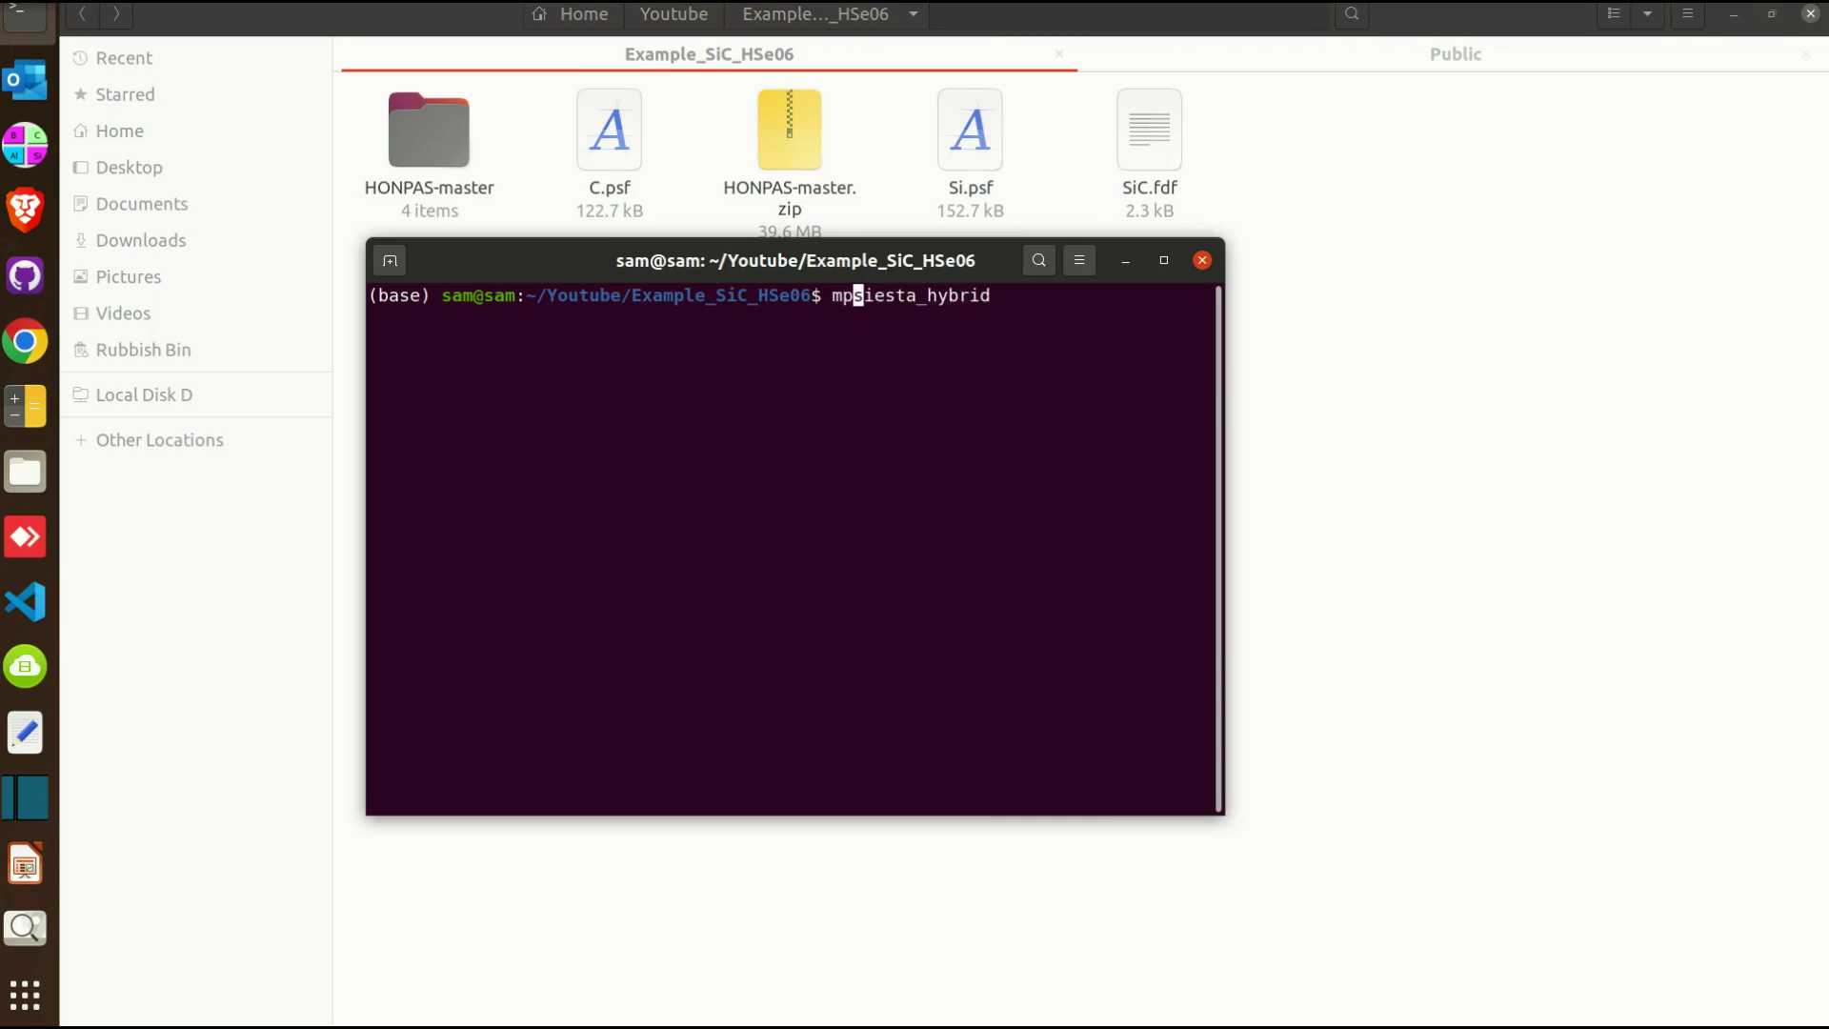
pyautogui.write('un')
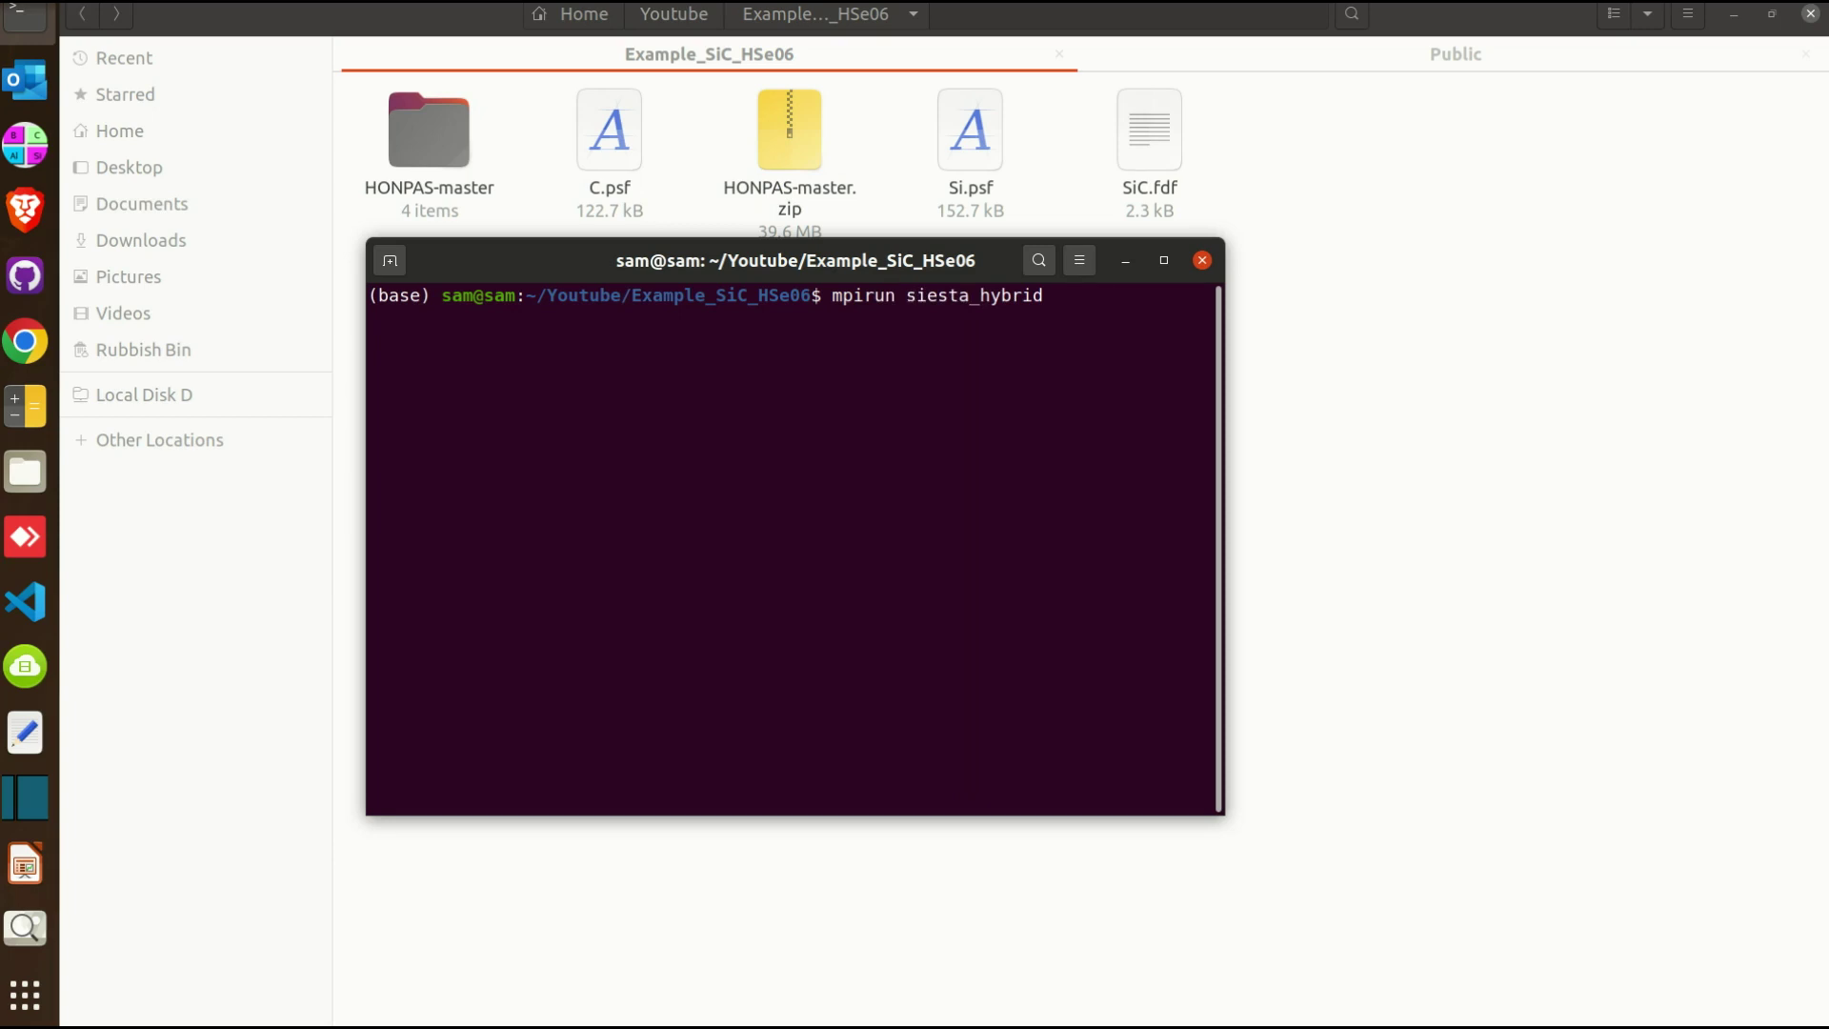
pyautogui.press('Left')
pyautogui.press('Right')
pyautogui.press('Left')
pyautogui.write('8')
pyautogui.press('Right')
pyautogui.press('Right')
pyautogui.press('Right')
pyautogui.press('Right')
pyautogui.press('Right')
pyautogui.press('Right')
pyautogui.press('Right')
pyautogui.press('Right')
pyautogui.press('Right')
pyautogui.press('Right')
pyautogui.press('Right')
pyautogui.press('Right')
pyautogui.press('Right')
pyautogui.press('Right')
# Append <SiC.fdf | tee SiC.out to the command and run it
pyautogui.write('<SiC')
pyautogui.press('Tab')
pyautogui.write('| tee SiC.out')
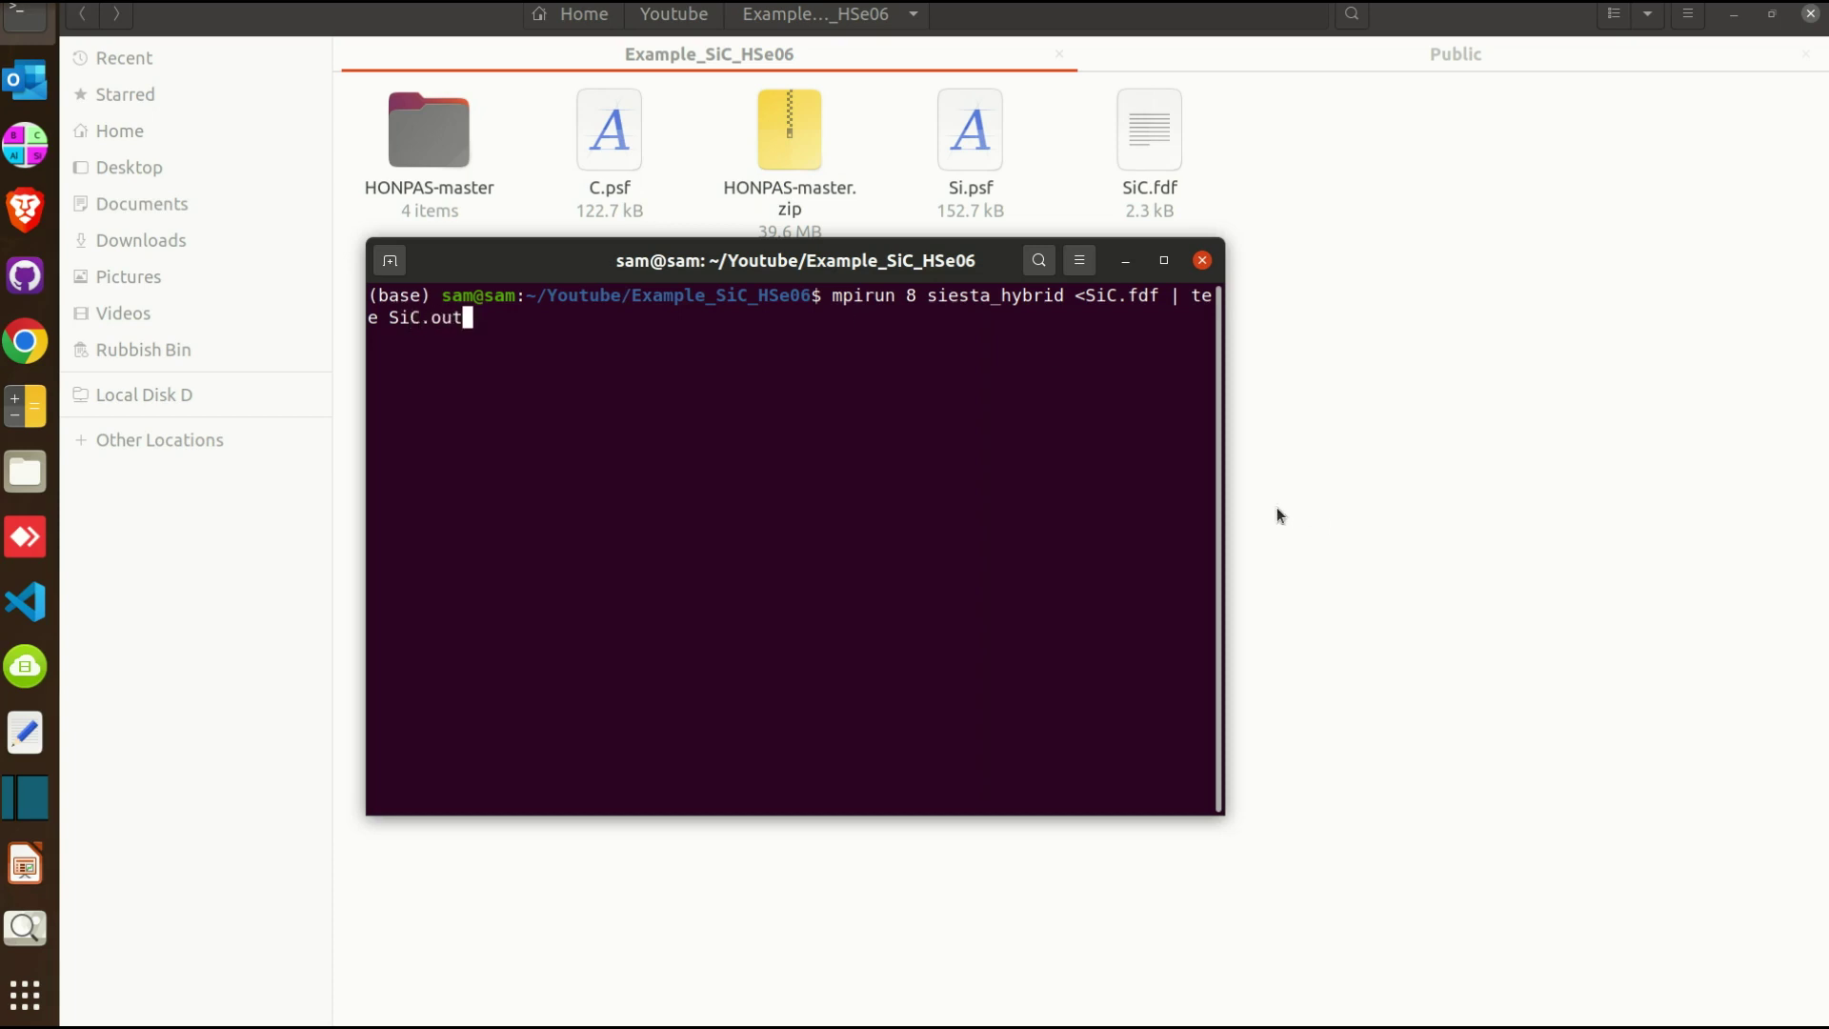
pyautogui.moveTo(1228, 511); pyautogui.dragTo(1743, 487)
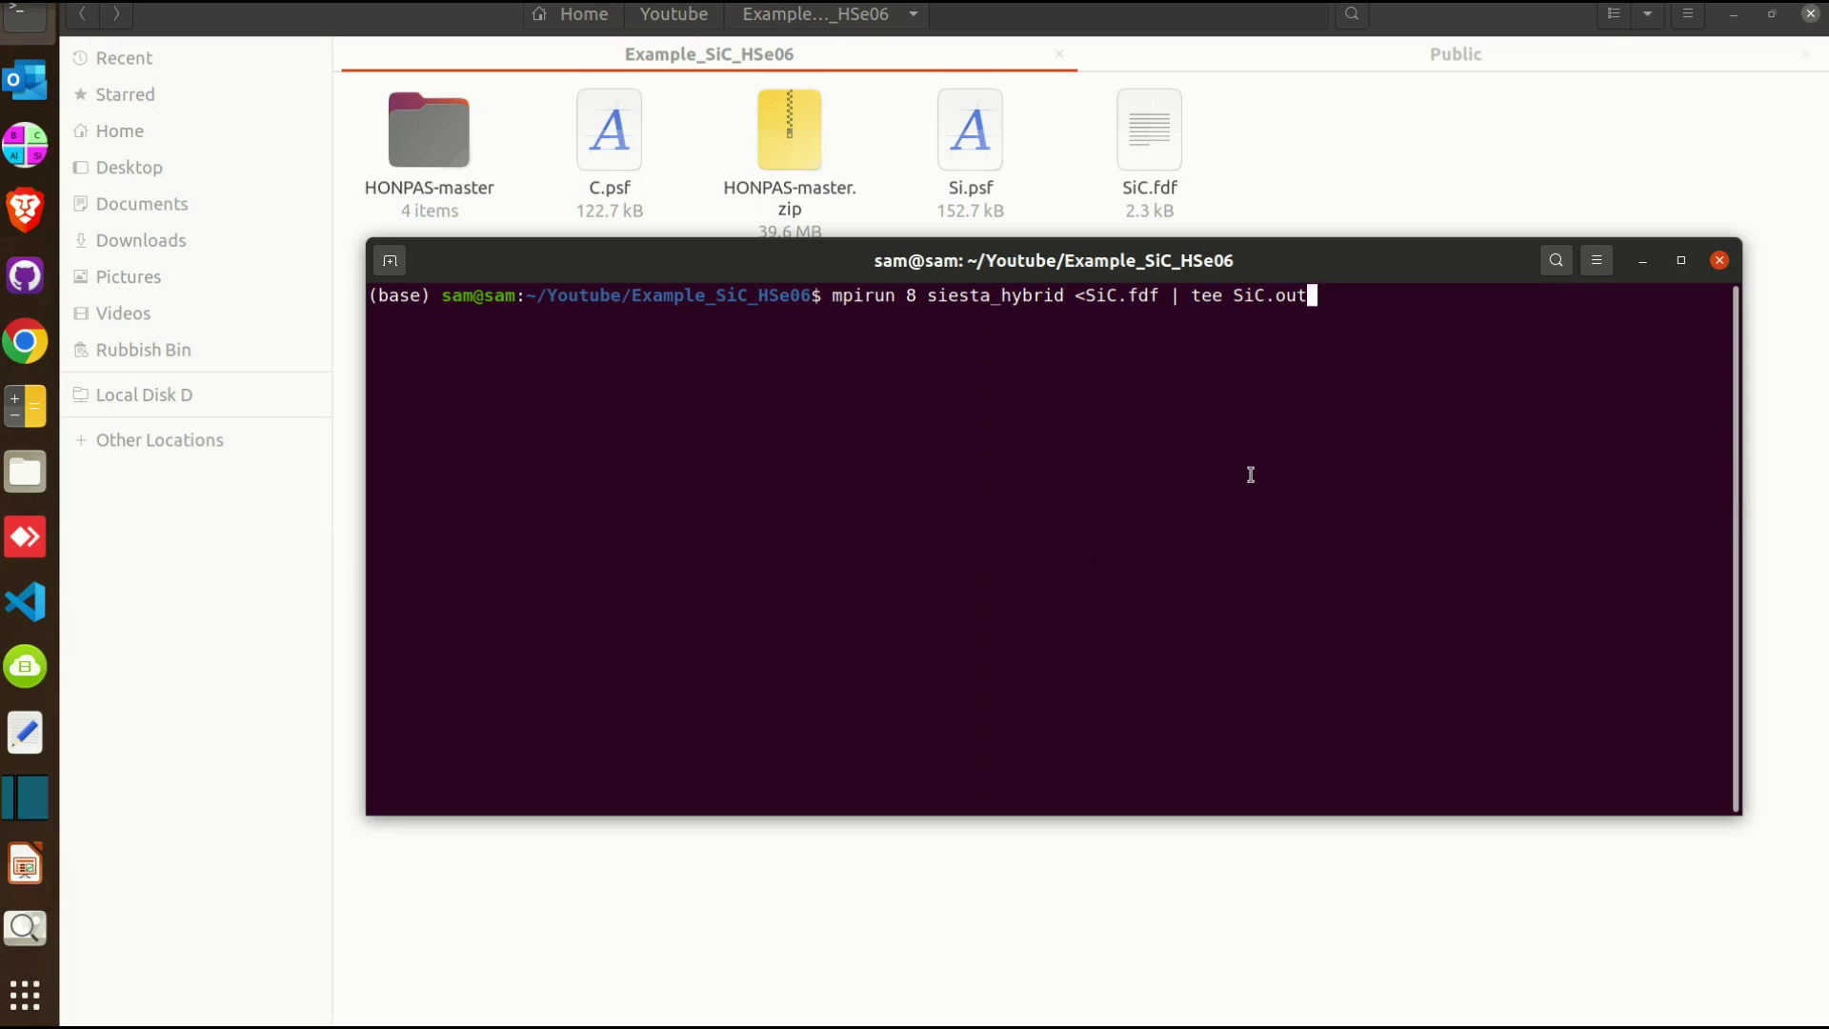
pyautogui.press('Return')
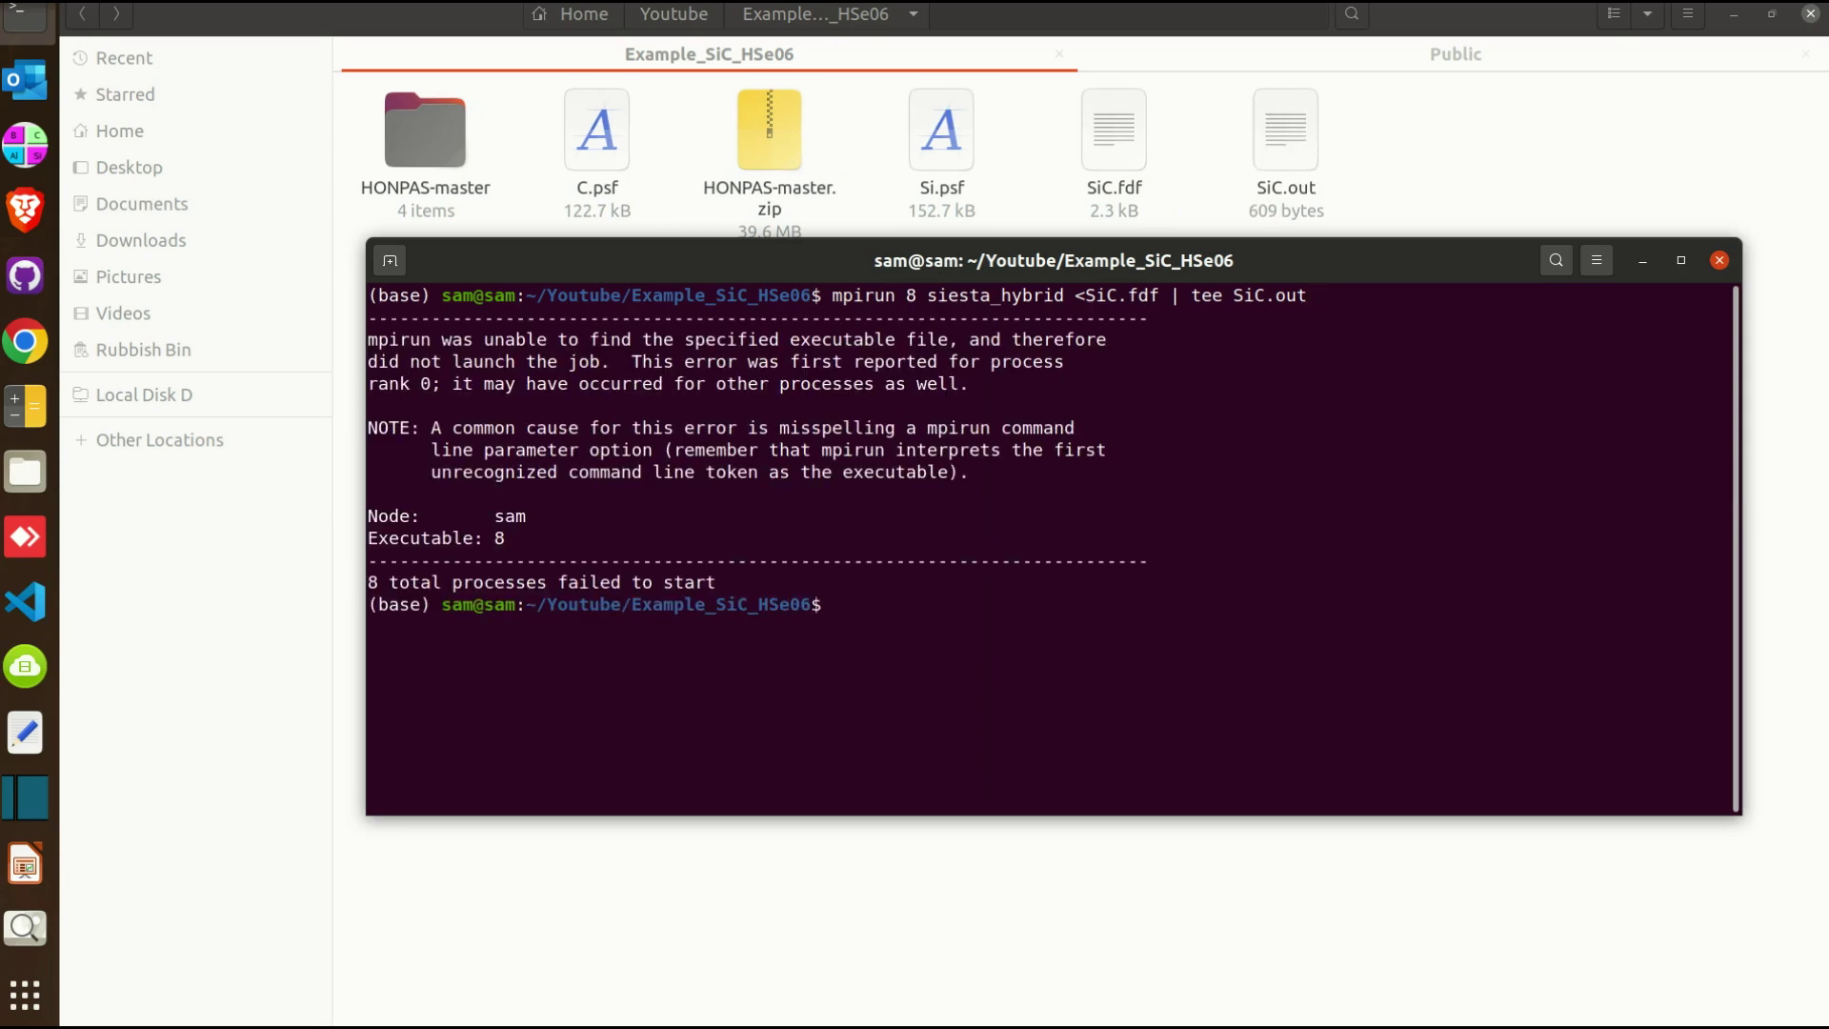
# Rerun the previous mpirun siesta_hybrid command with '-np ' inserted before 8
pyautogui.press('Up')
pyautogui.press('Left')
pyautogui.press('Left')
pyautogui.press('Left')
pyautogui.press('Left')
pyautogui.press('Left')
pyautogui.press('Left')
pyautogui.press('Left')
pyautogui.press('Left')
pyautogui.press('Left')
pyautogui.press('Left')
pyautogui.press('Left')
pyautogui.press('Left')
pyautogui.press('Left')
pyautogui.press('Left')
pyautogui.press('Left')
pyautogui.press('Left')
pyautogui.press('Left')
pyautogui.press('Left')
pyautogui.press('Left')
pyautogui.press('Left')
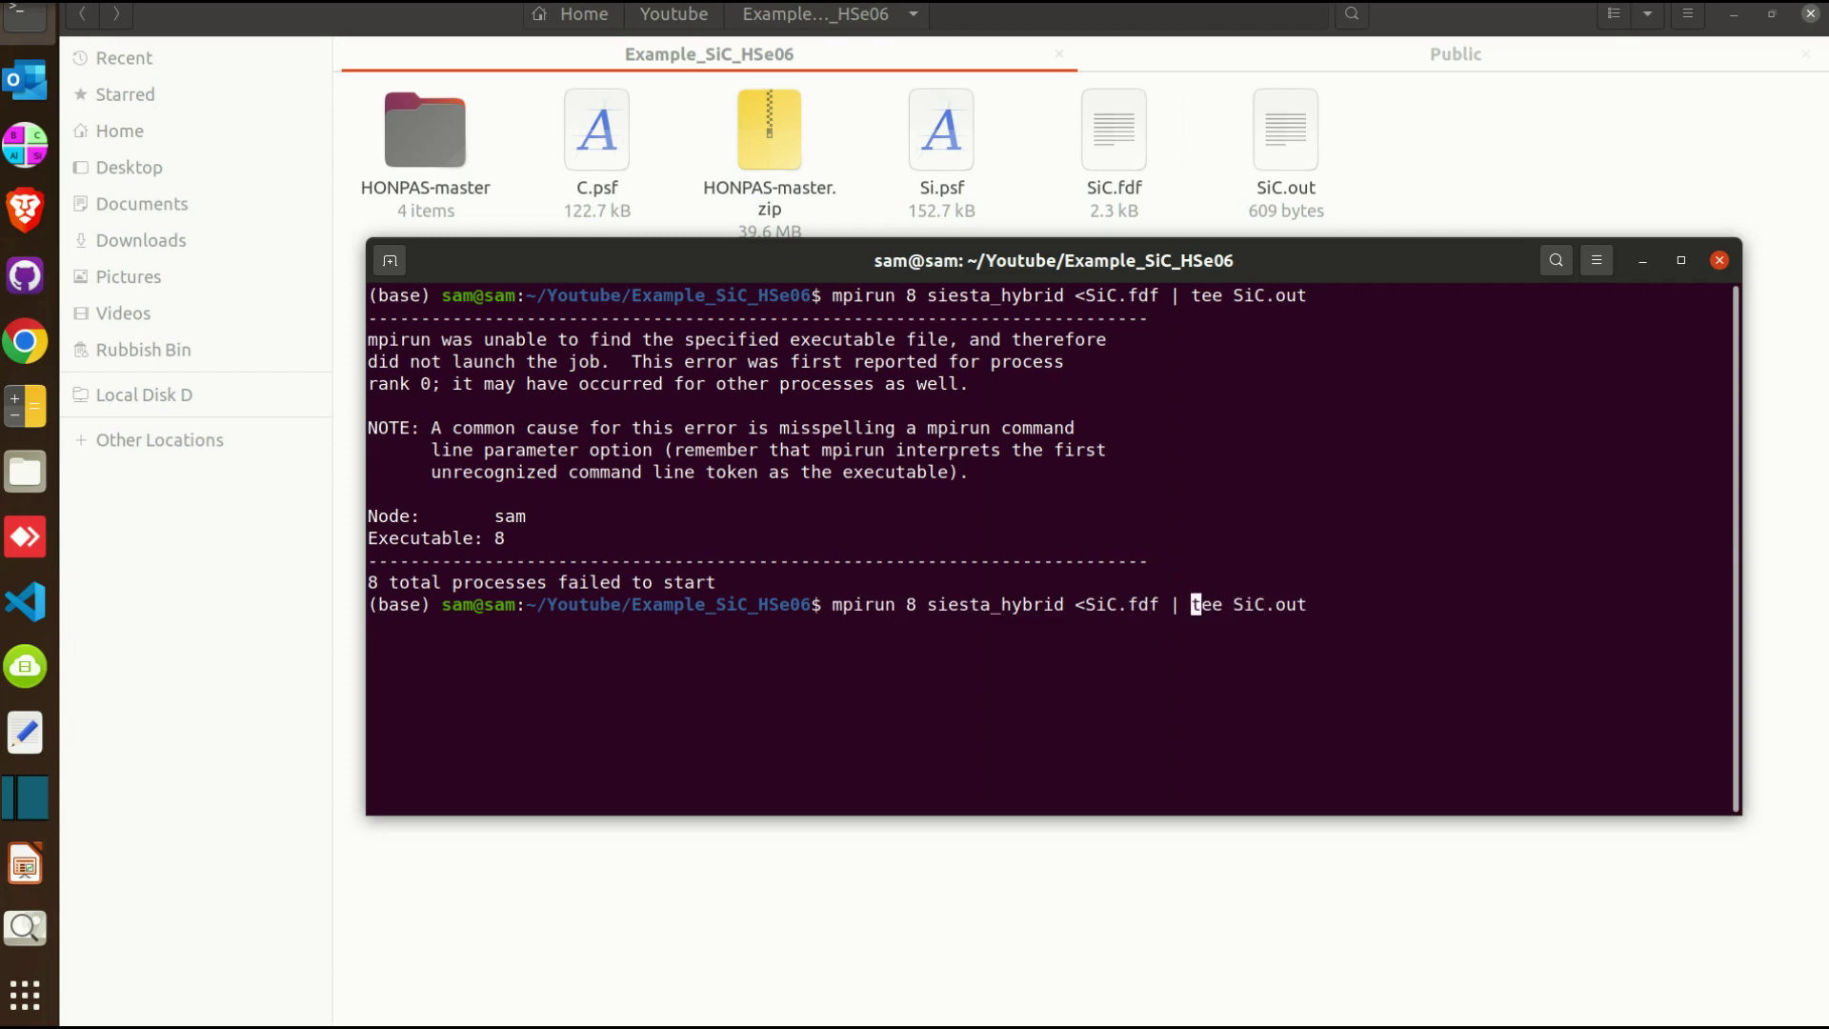
pyautogui.press('Left')
pyautogui.press('Left')
pyautogui.press('Left')
pyautogui.press('Left')
pyautogui.press('Left')
pyautogui.press('Left')
pyautogui.press('Left')
pyautogui.press('Left')
pyautogui.press('Left')
pyautogui.press('Left')
pyautogui.write('-np')
pyautogui.press('Return')
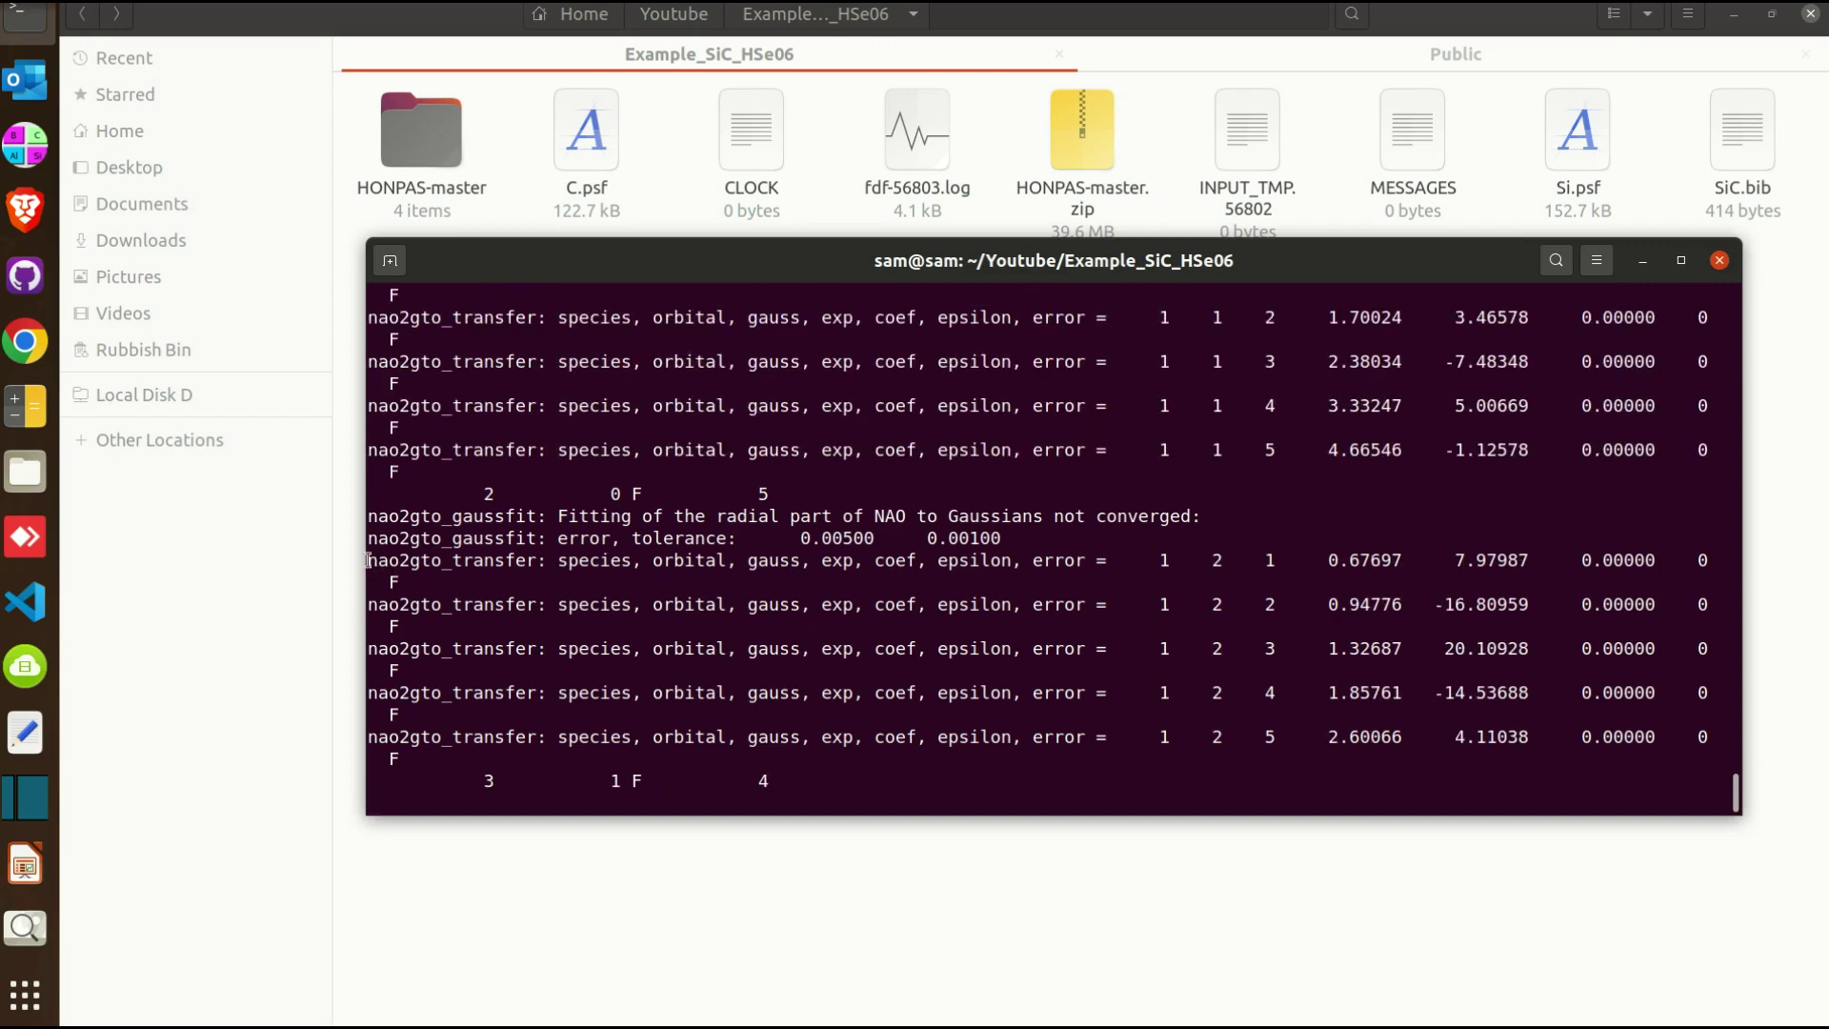
# Widen the terminal and inspect the nao2gto label and NAO2GTO block data in the output
pyautogui.moveTo(365, 534); pyautogui.dragTo(238, 536)
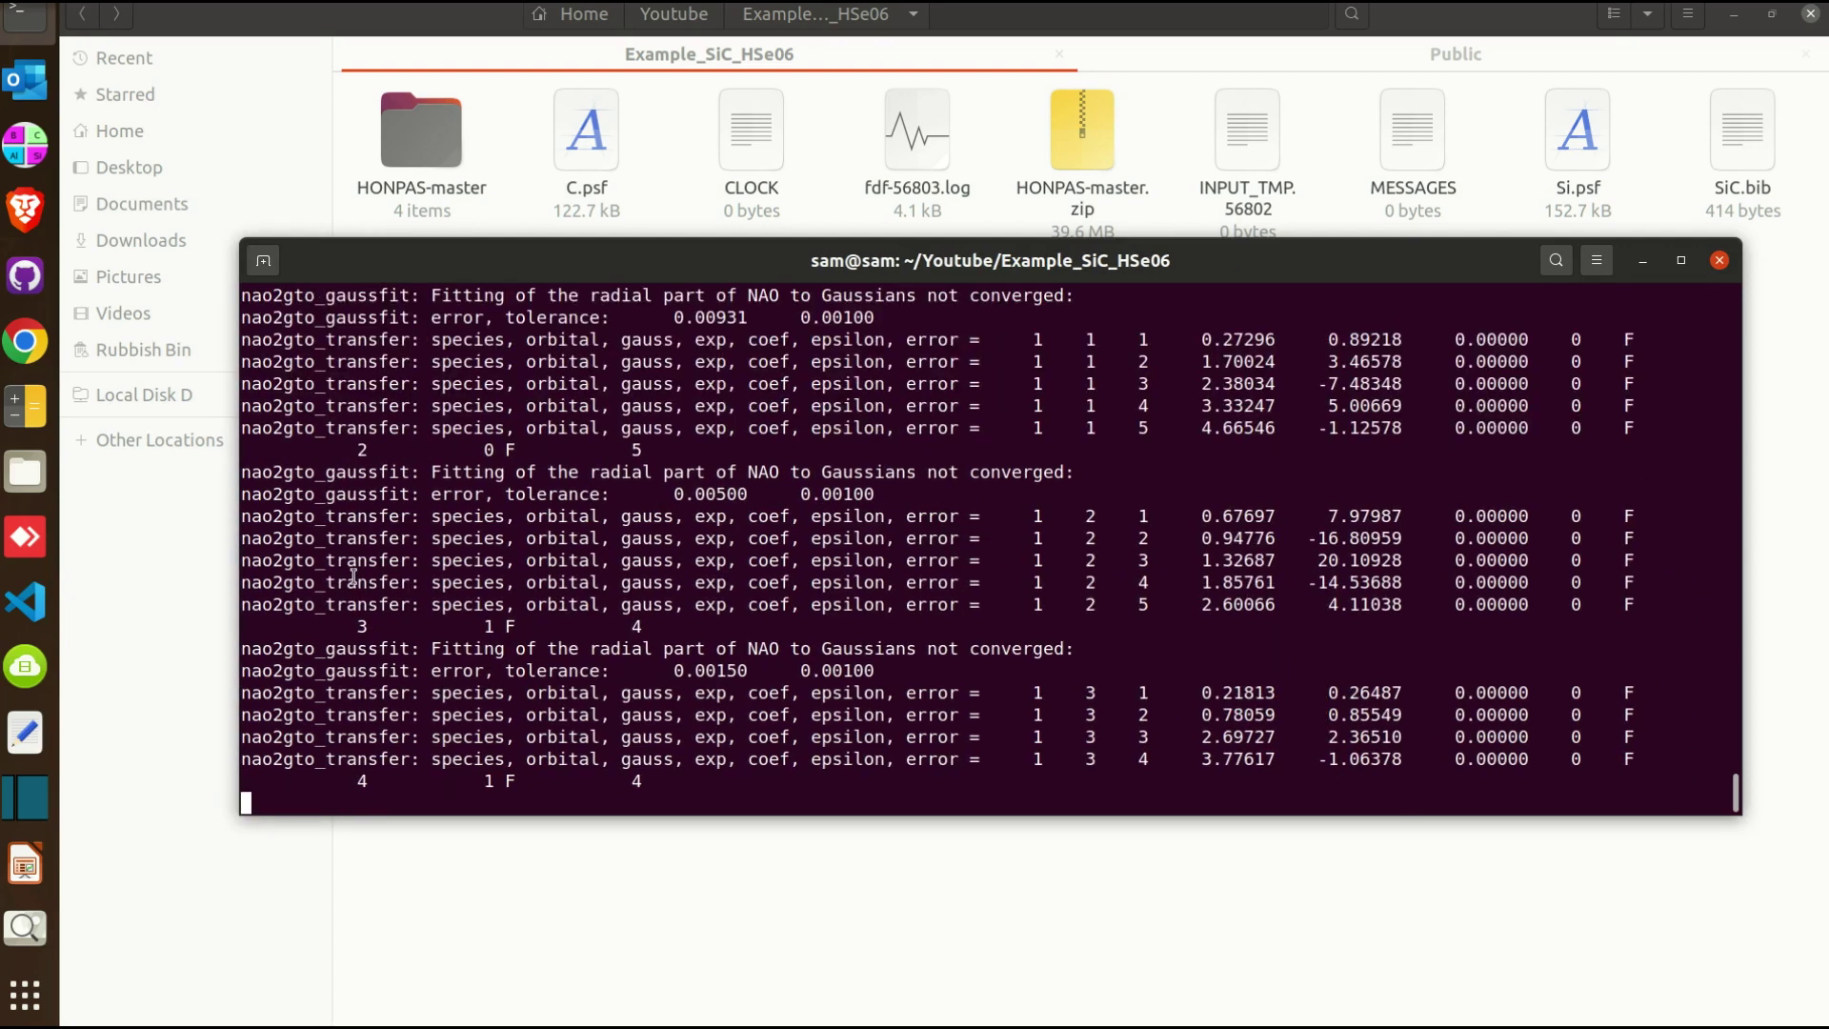
pyautogui.scroll(1, 353, 576)
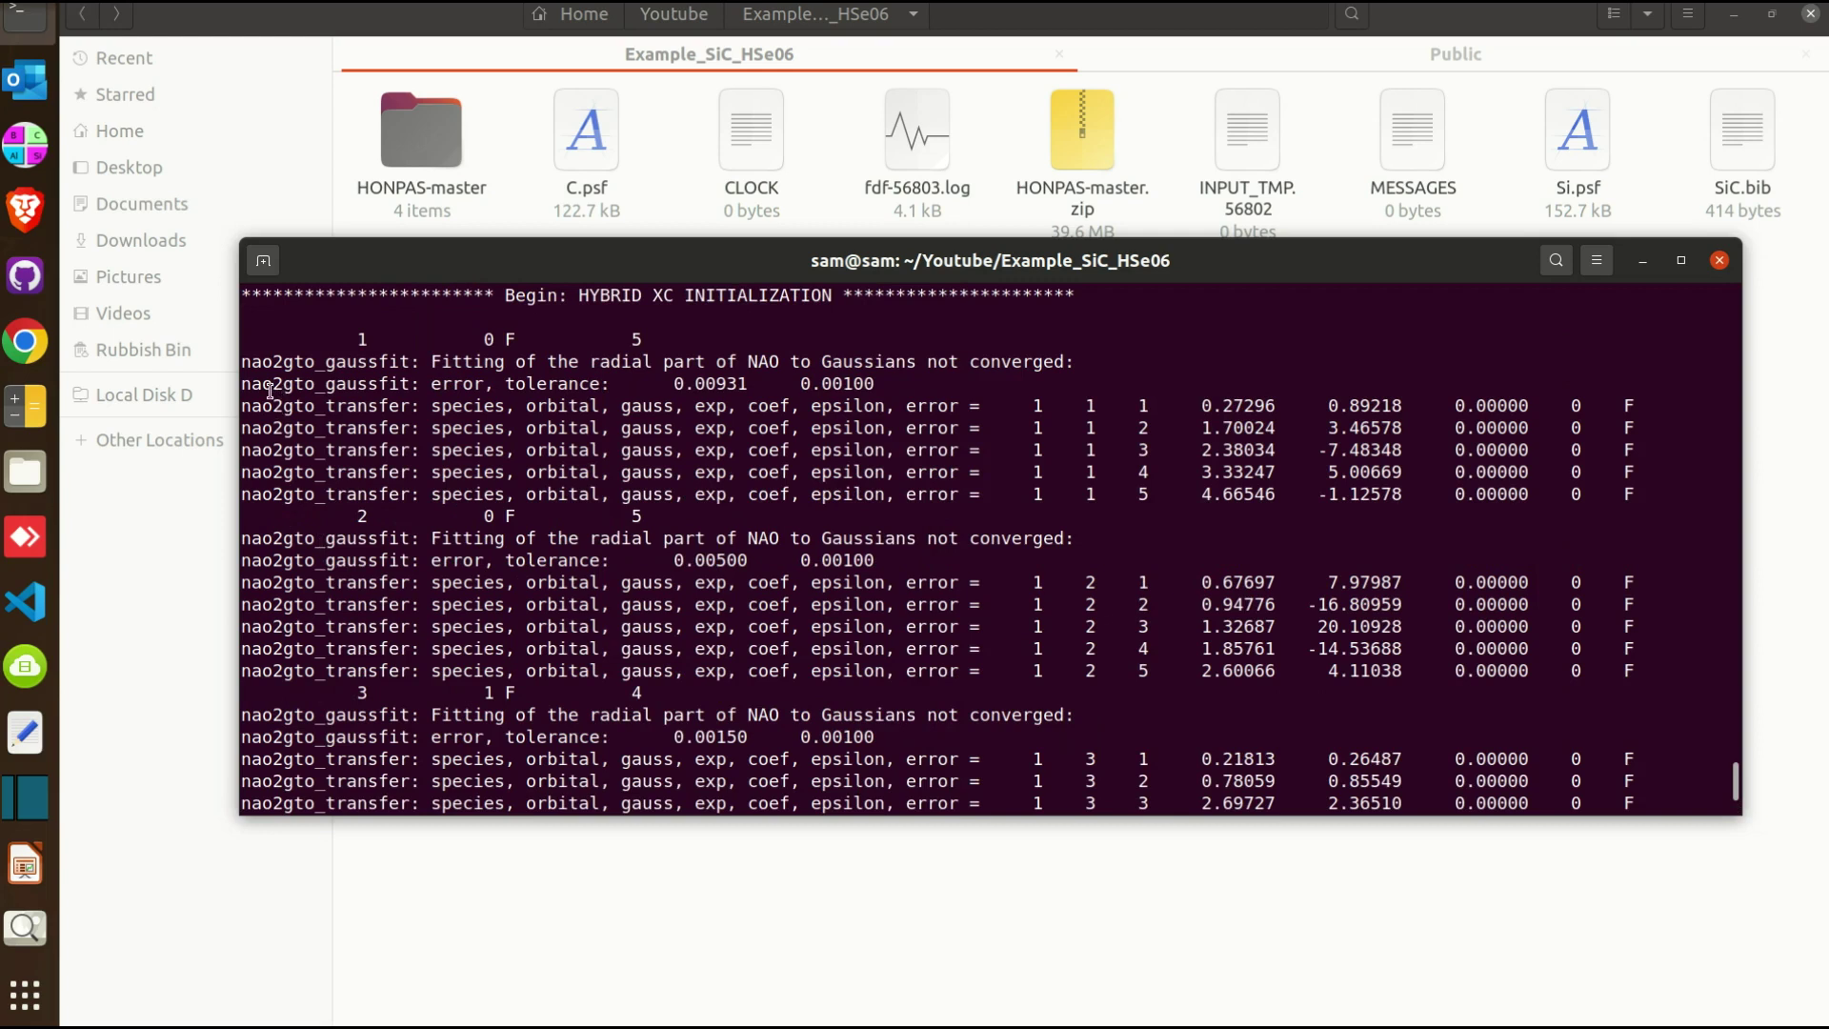
pyautogui.moveTo(270, 386); pyautogui.dragTo(246, 384)
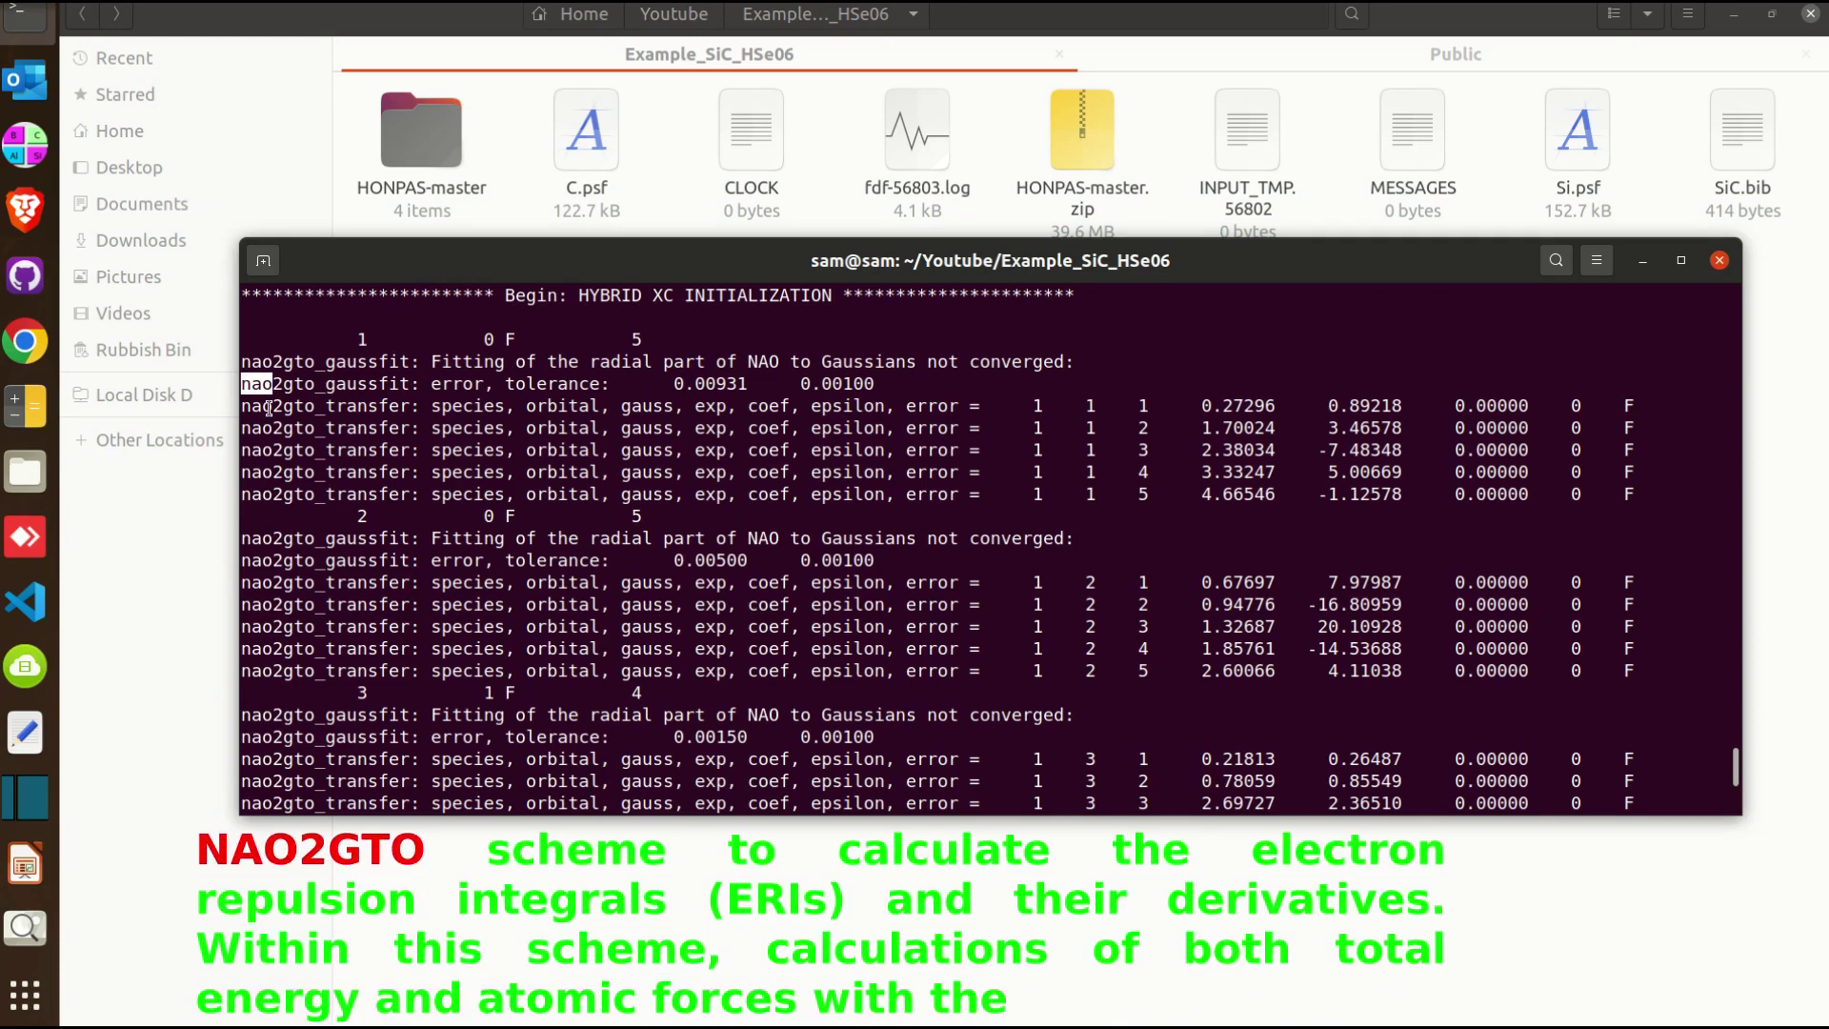
pyautogui.scroll(-8, 1065, 600)
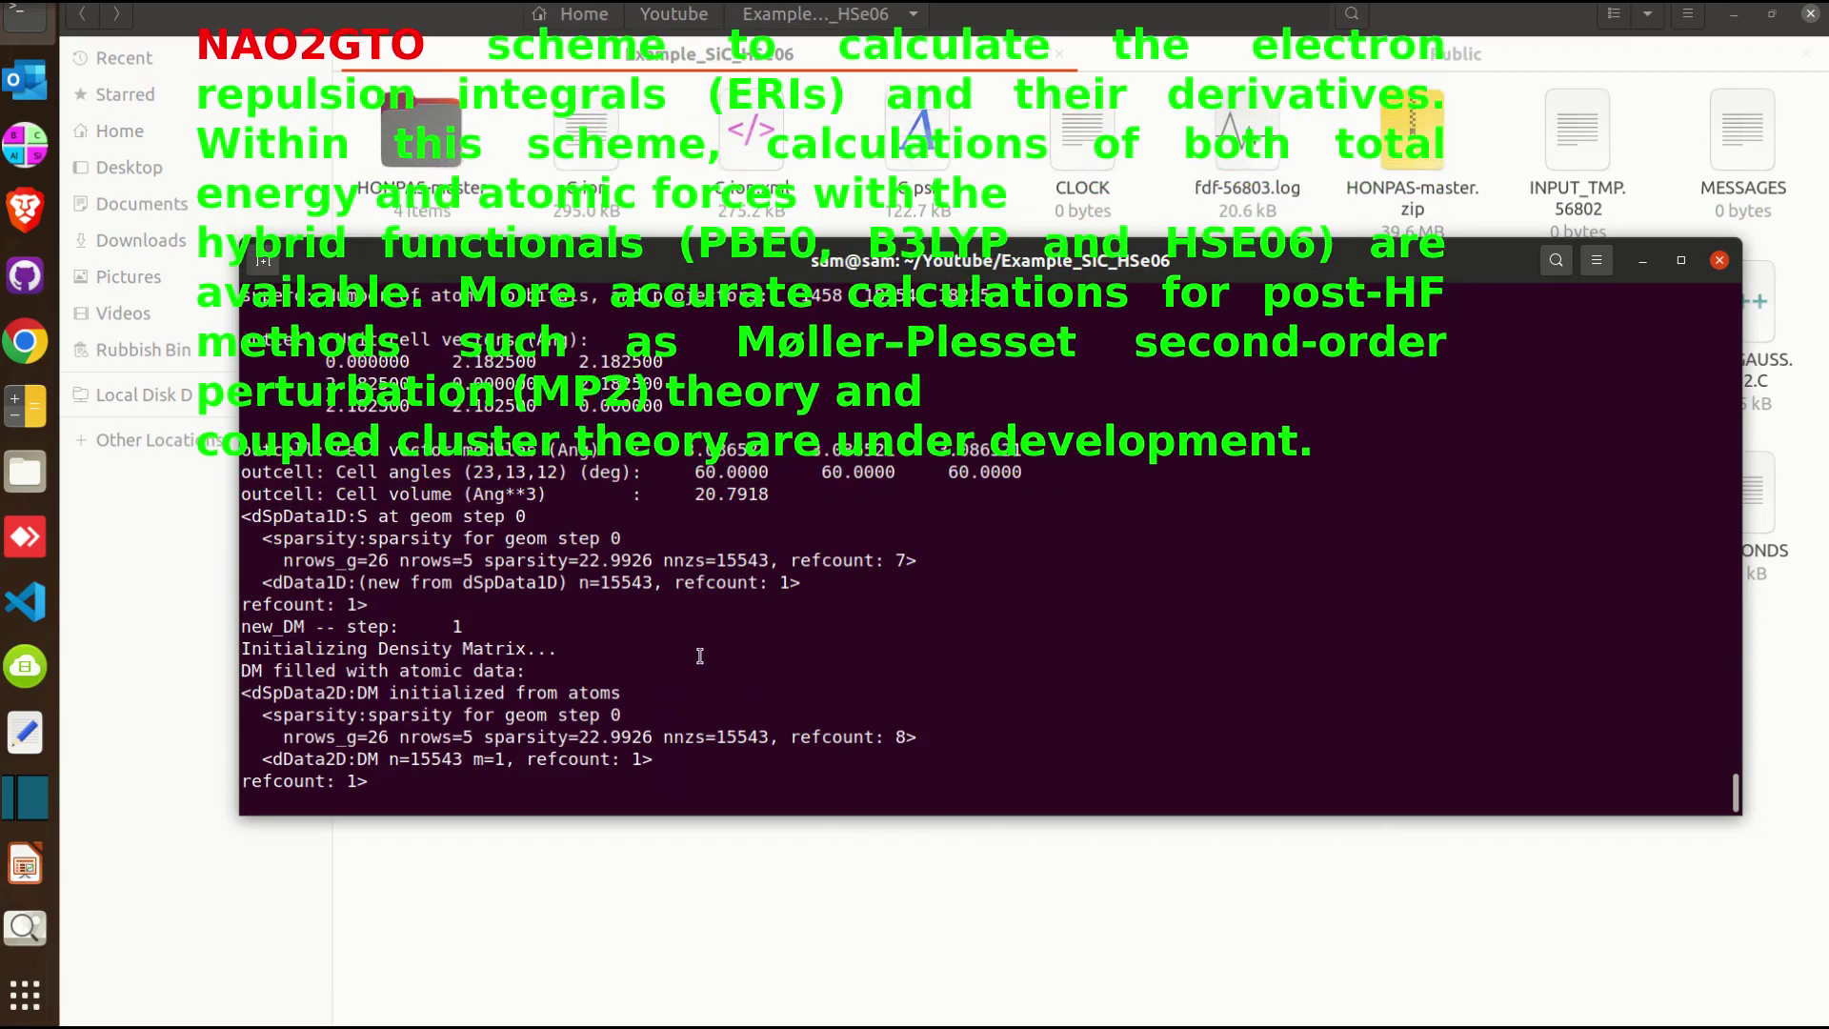
pyautogui.scroll(5, 701, 655)
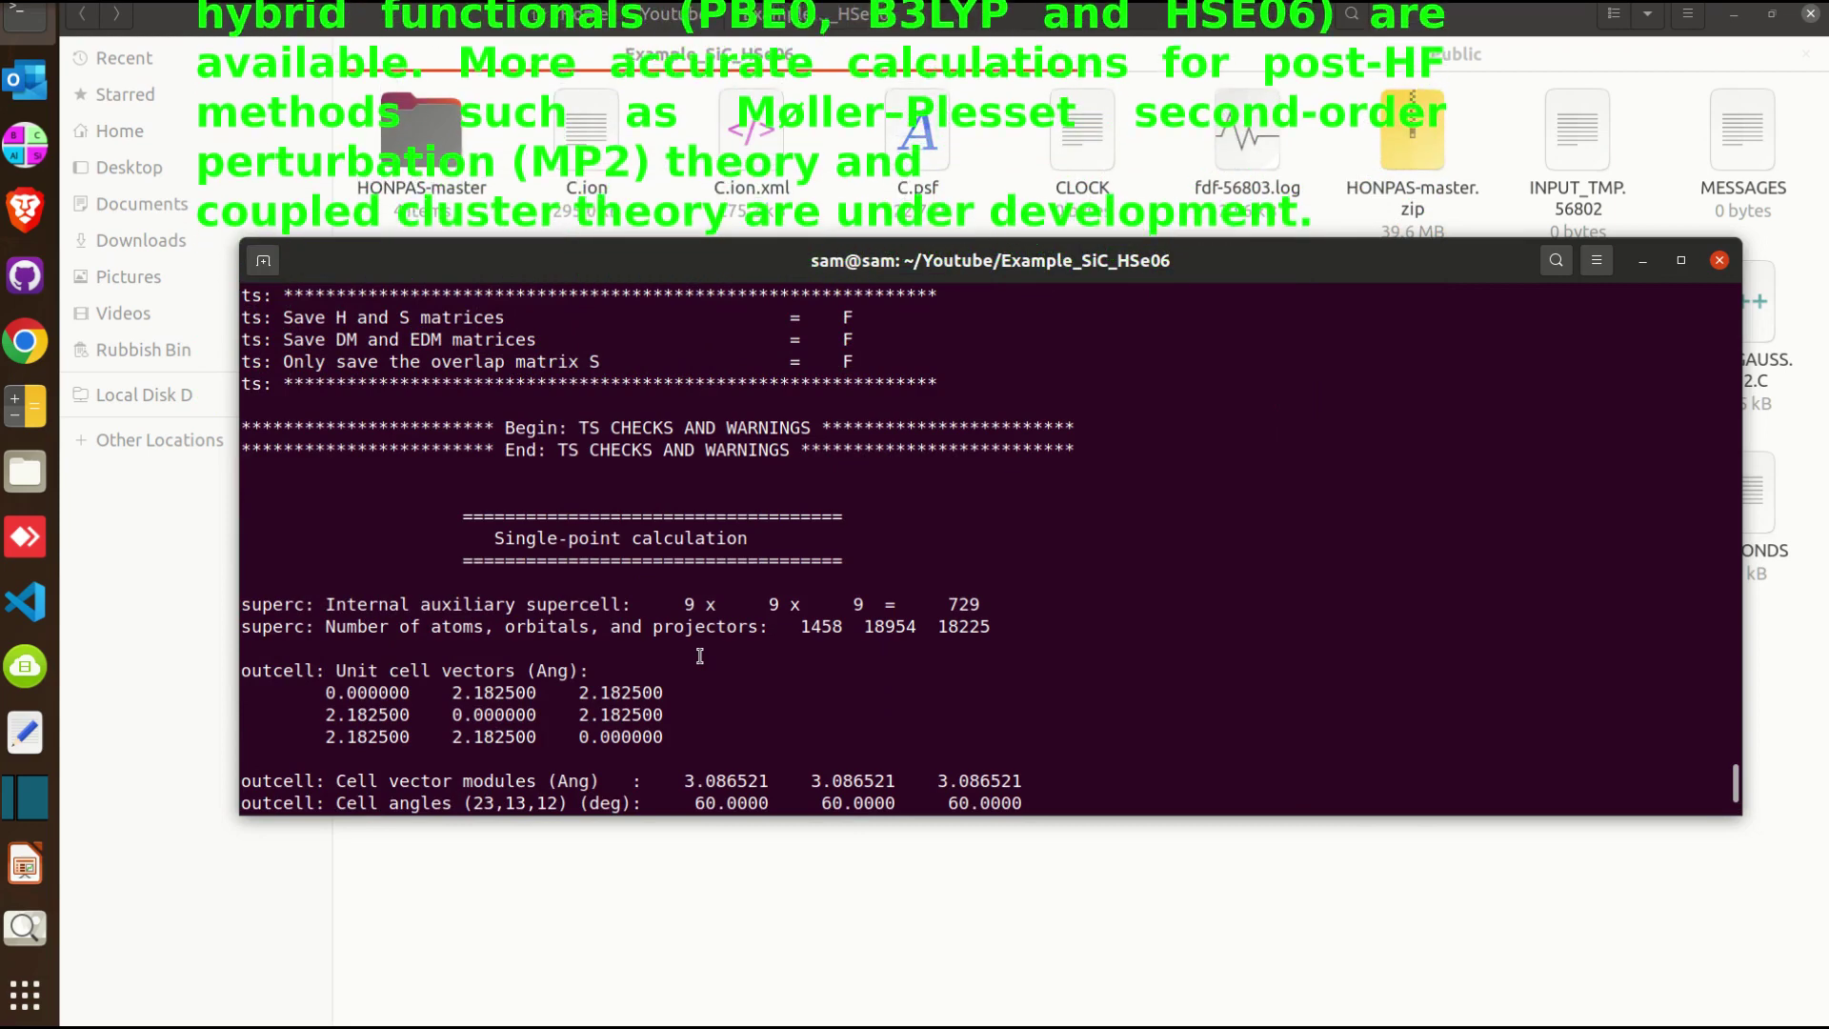
pyautogui.scroll(10, 700, 657)
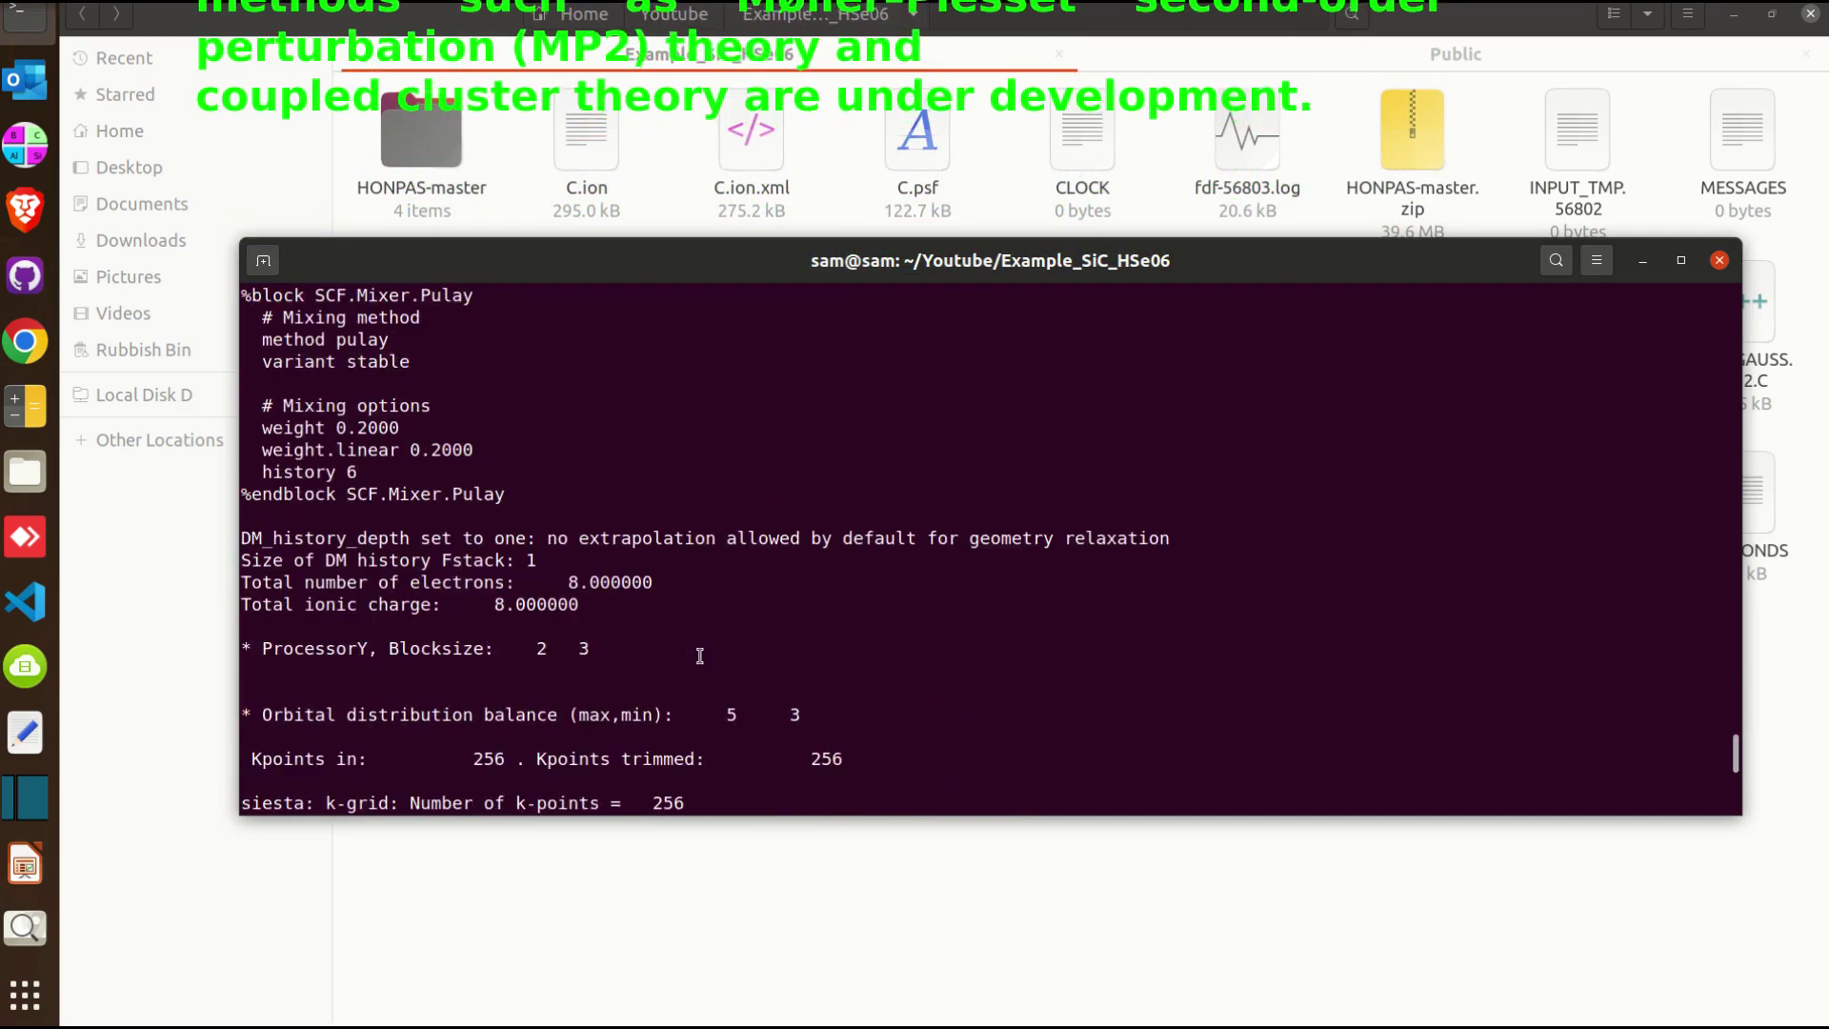
pyautogui.scroll(15, 700, 657)
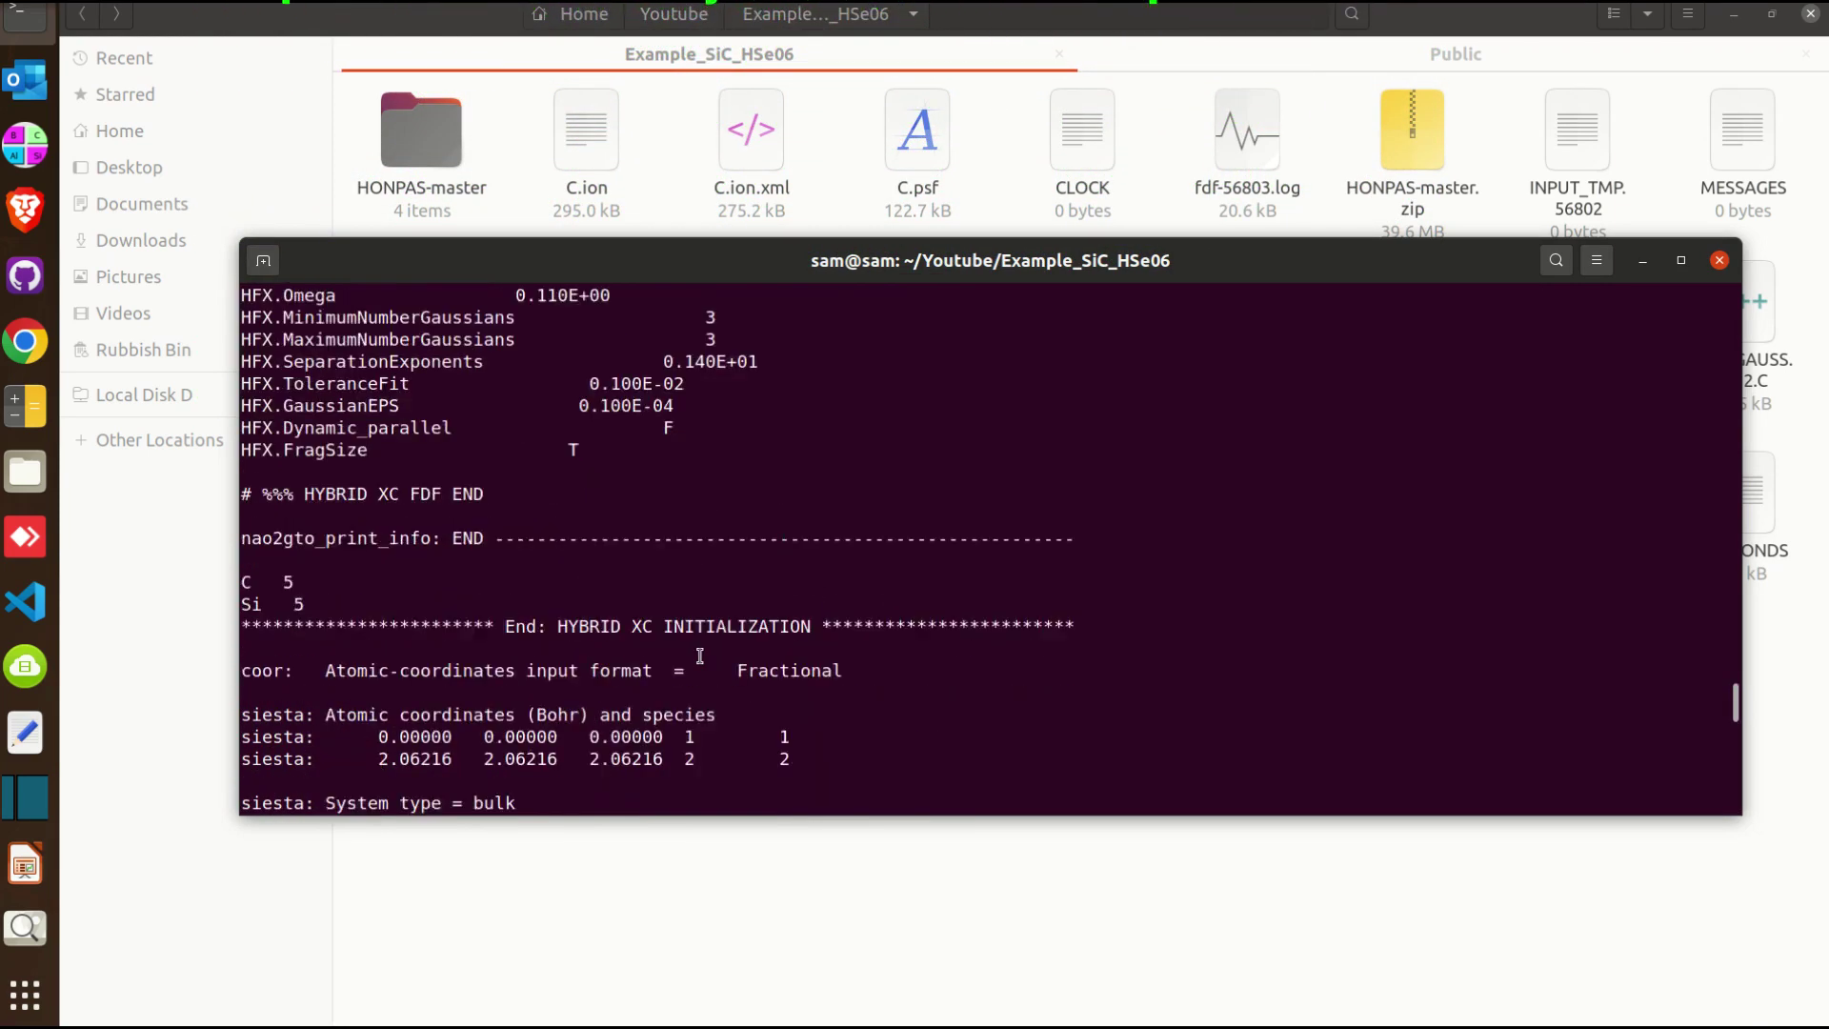
pyautogui.scroll(6, 700, 656)
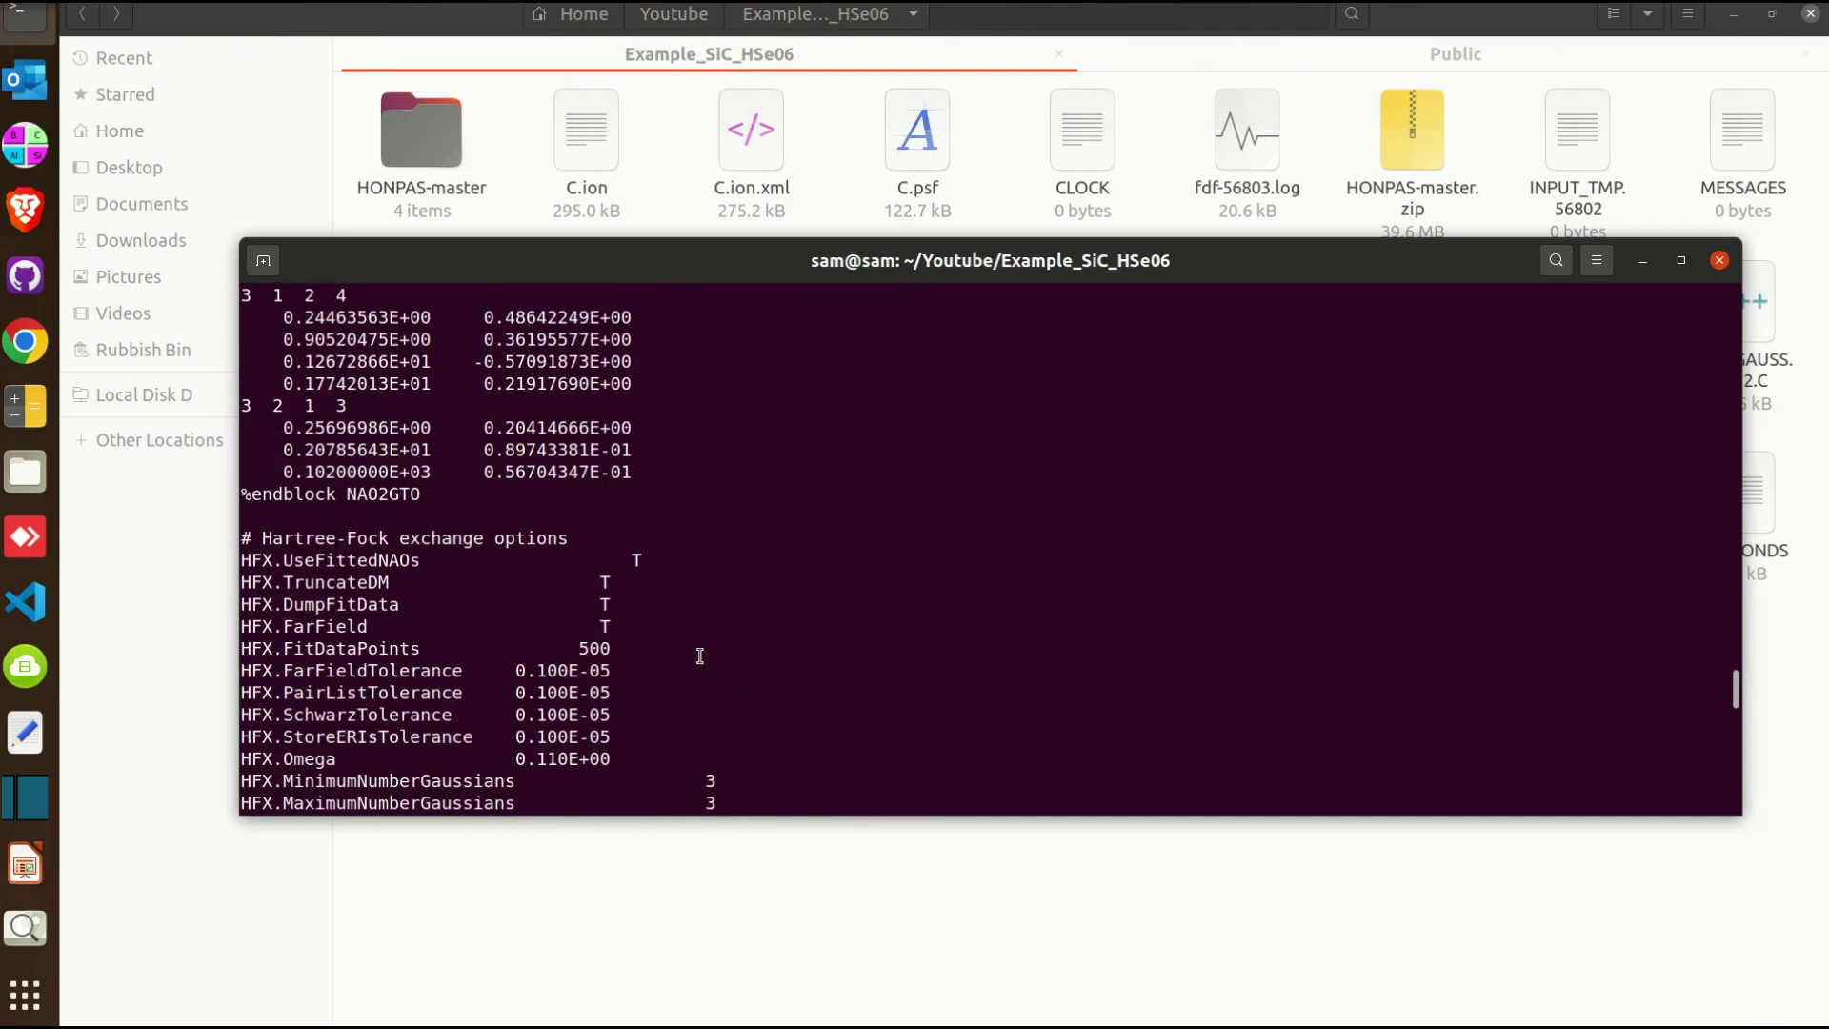
pyautogui.scroll(20, 700, 656)
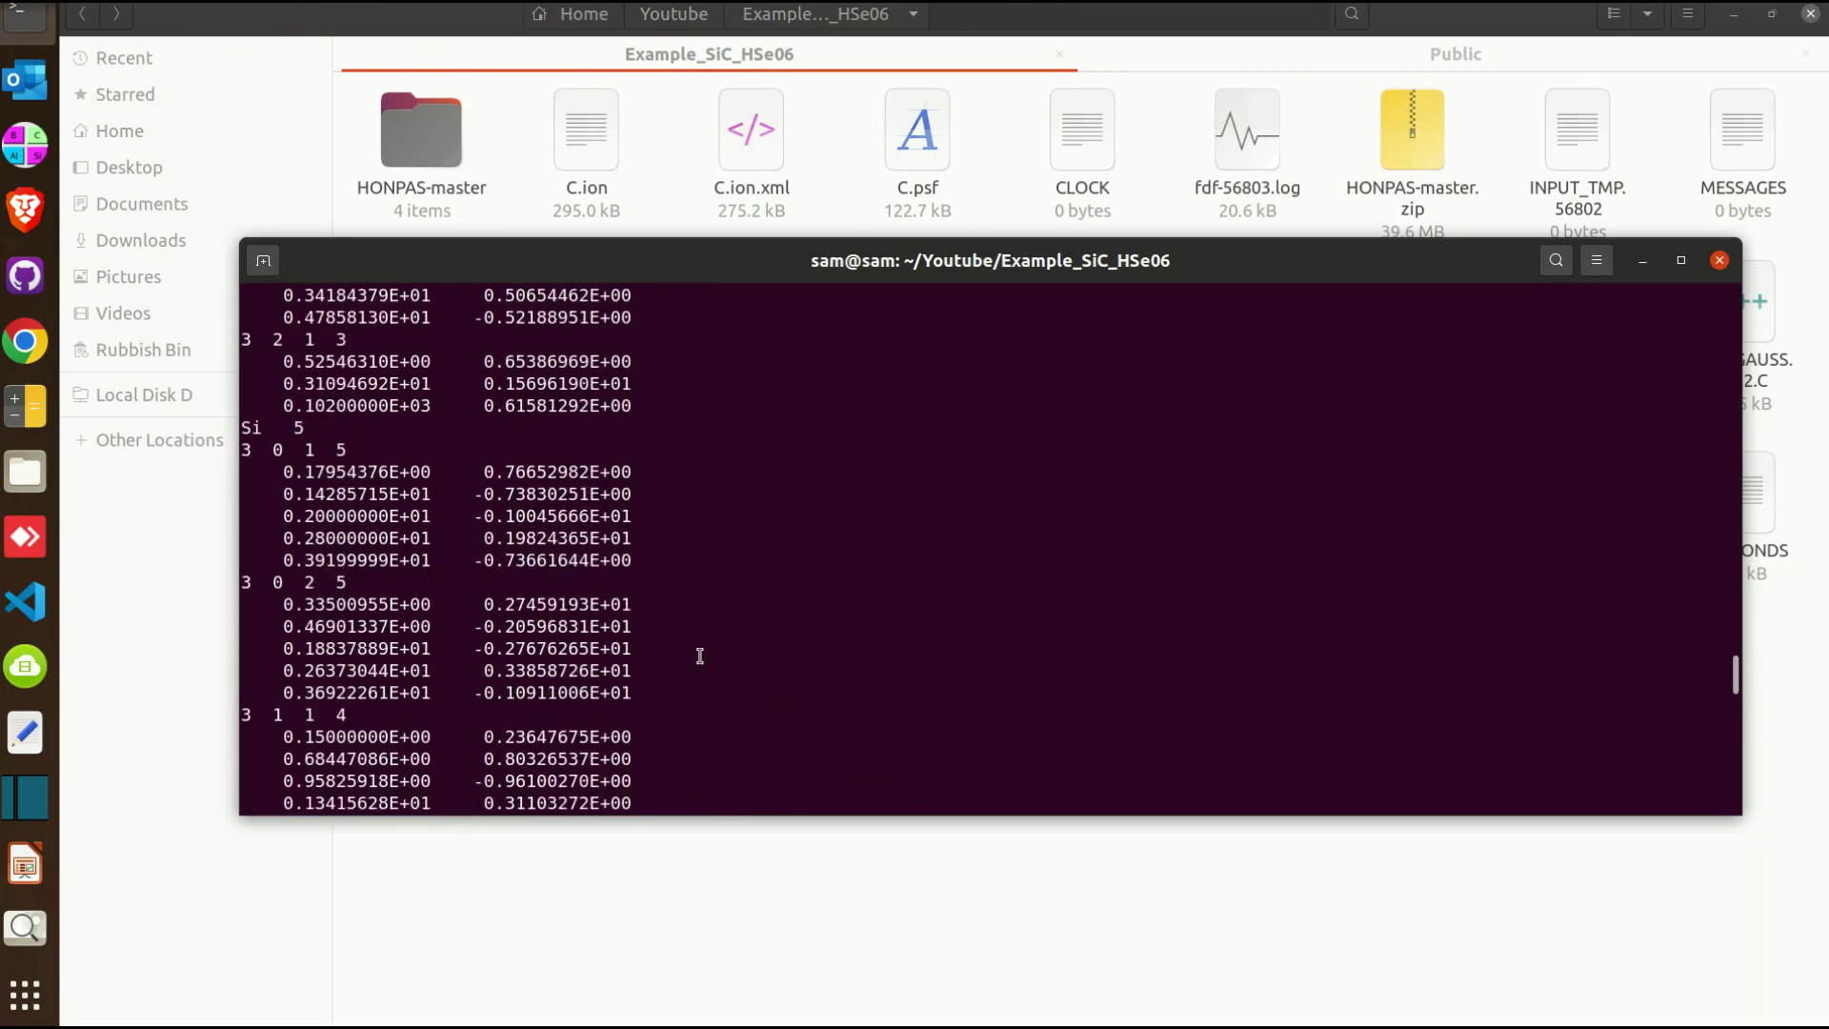
pyautogui.scroll(1, 647, 635)
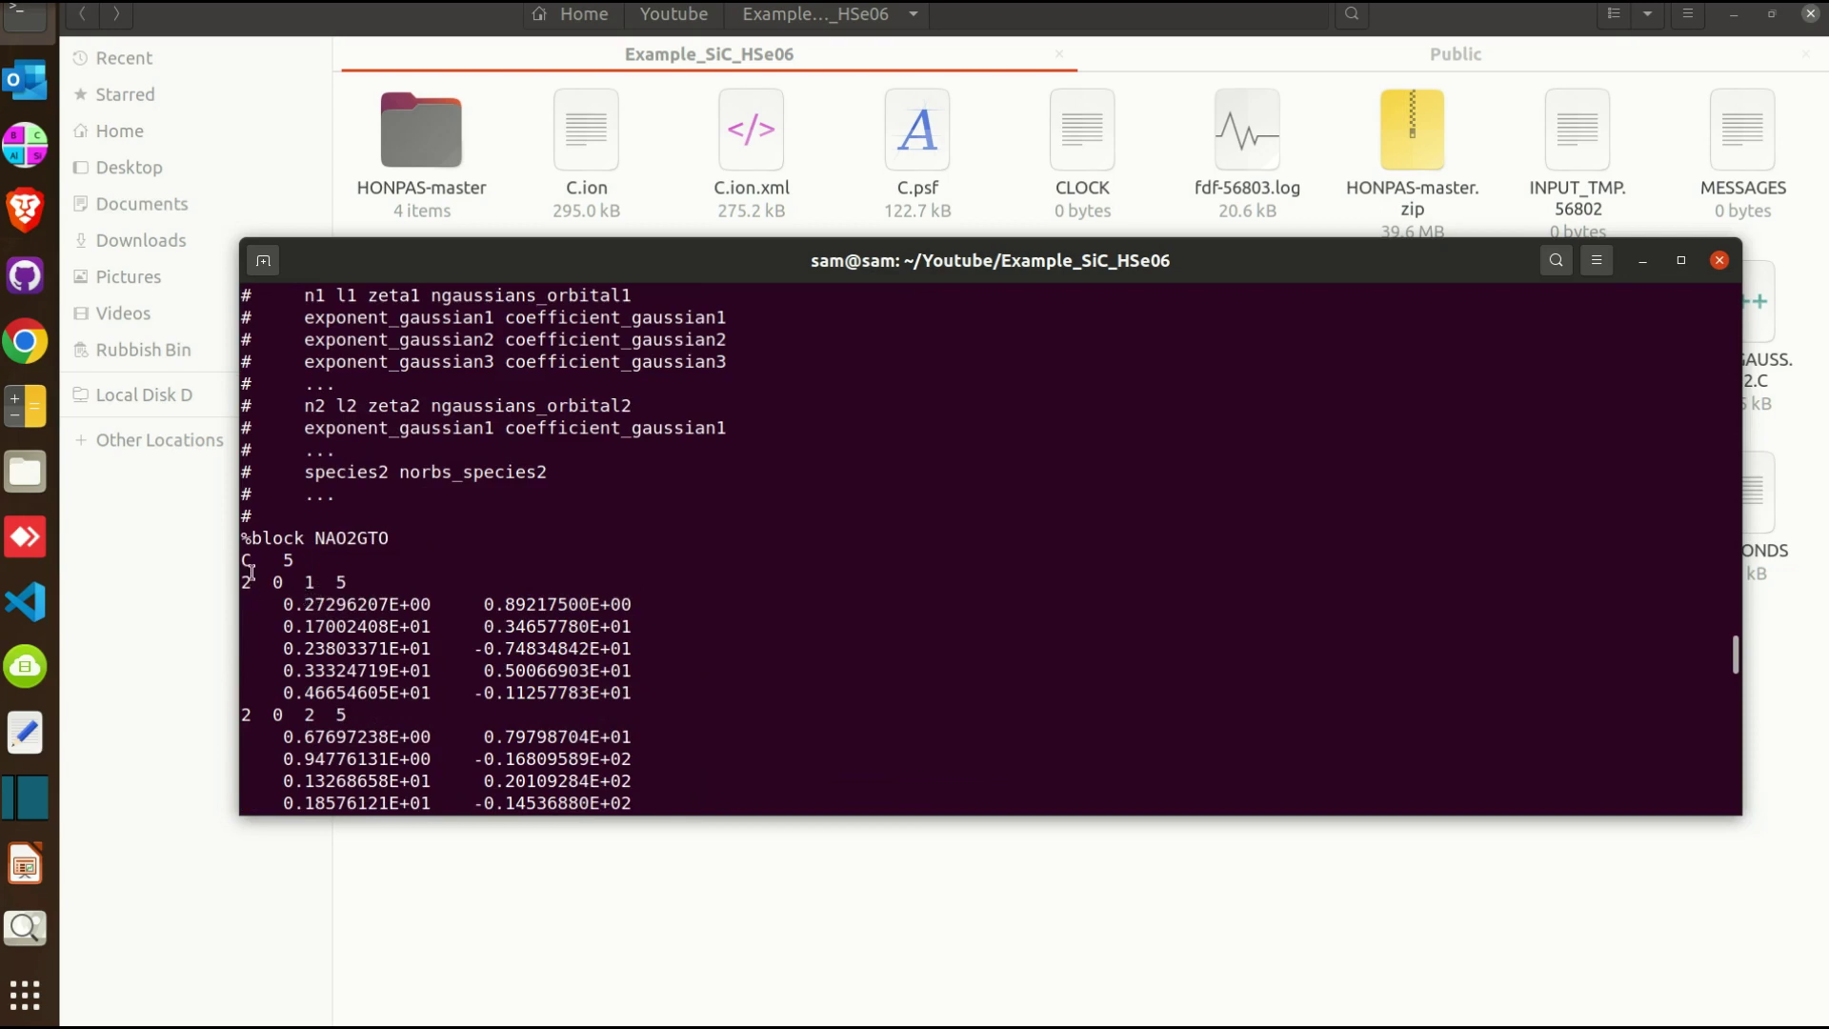
pyautogui.moveTo(246, 555); pyautogui.dragTo(265, 601)
pyautogui.click(425, 604)
pyautogui.moveTo(245, 558); pyautogui.dragTo(612, 759)
pyautogui.click(645, 759)
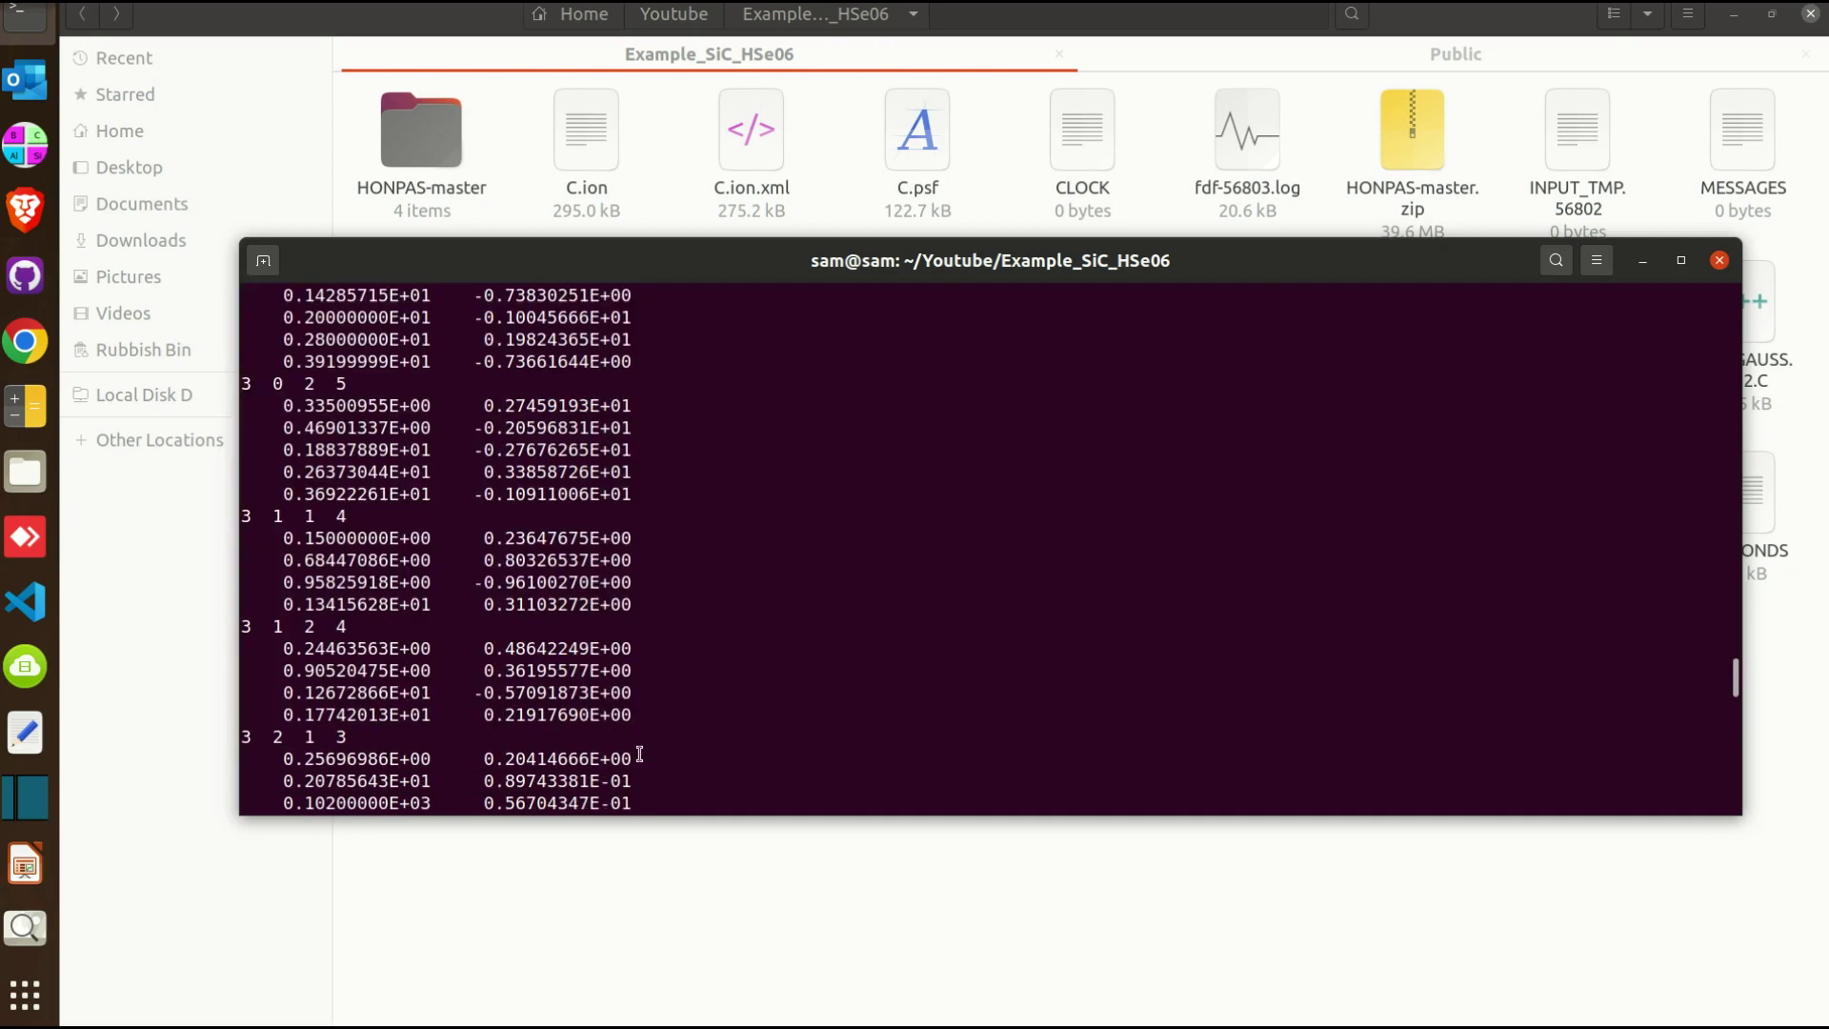
# Maximize the terminal and follow the output down to the rank 0 Killed message
pyautogui.scroll(-3, 551, 743)
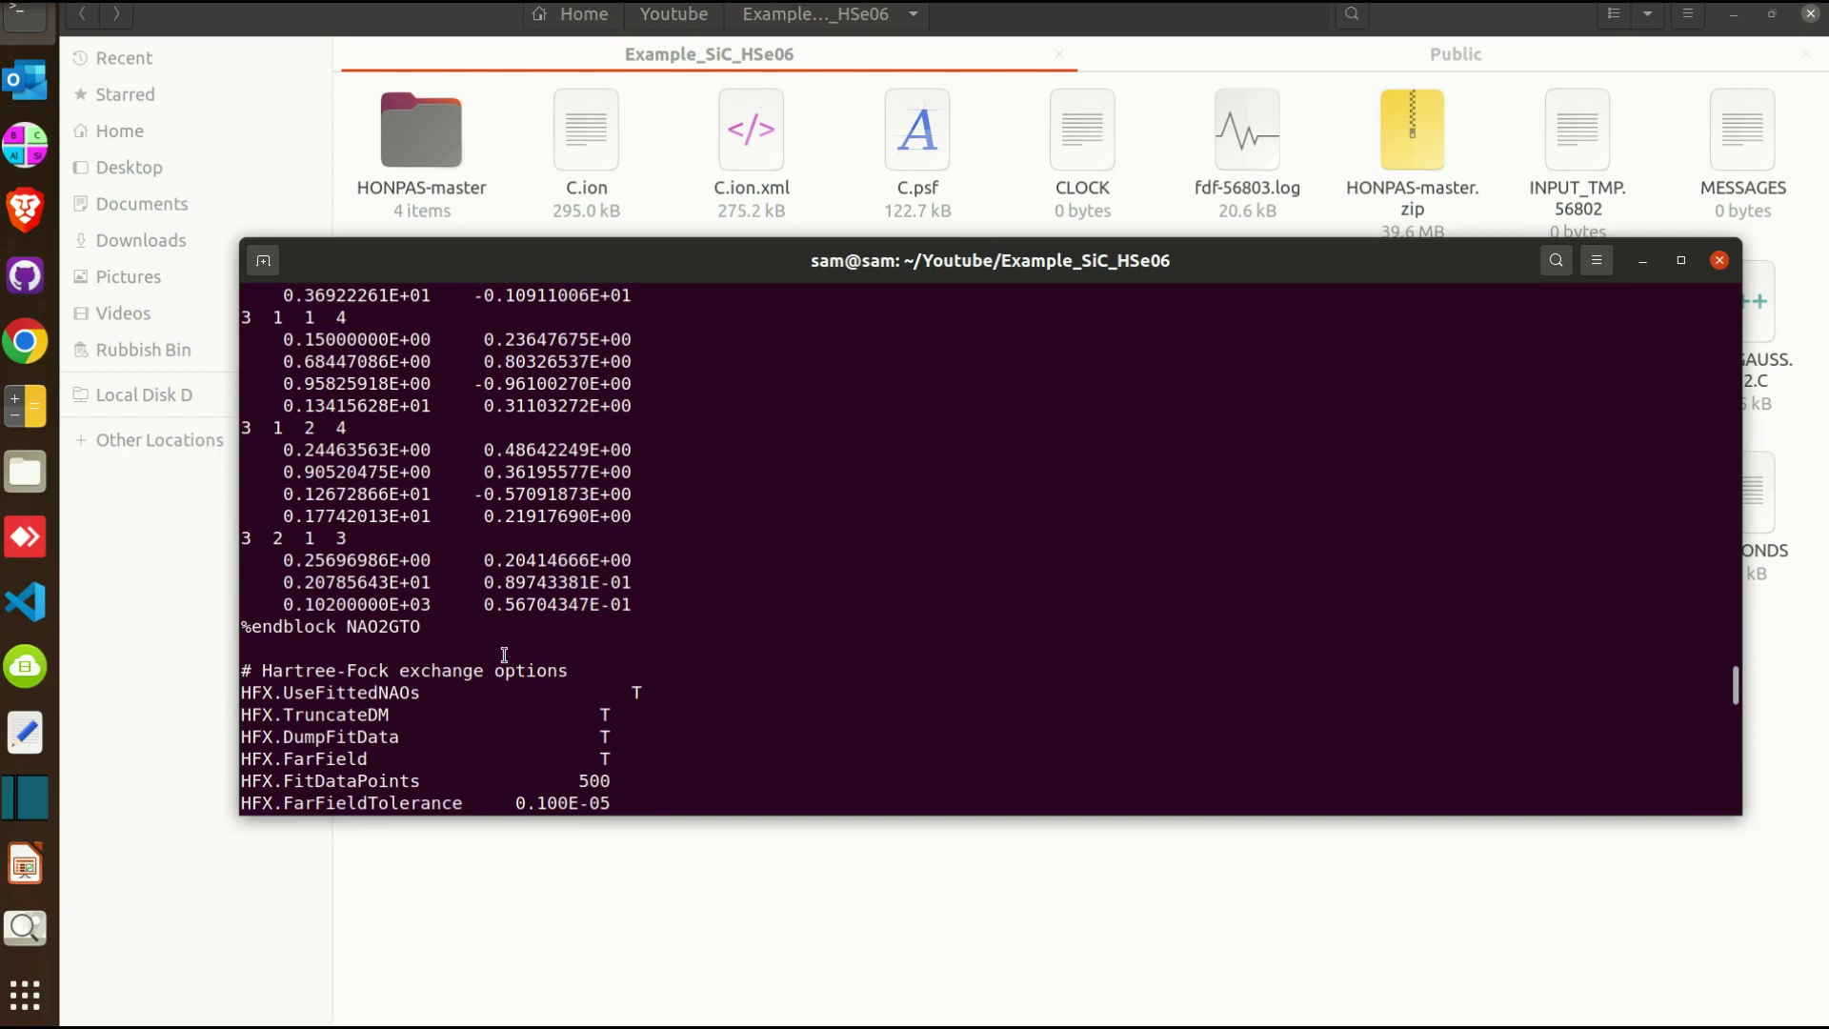
pyautogui.scroll(-2, 1030, 516)
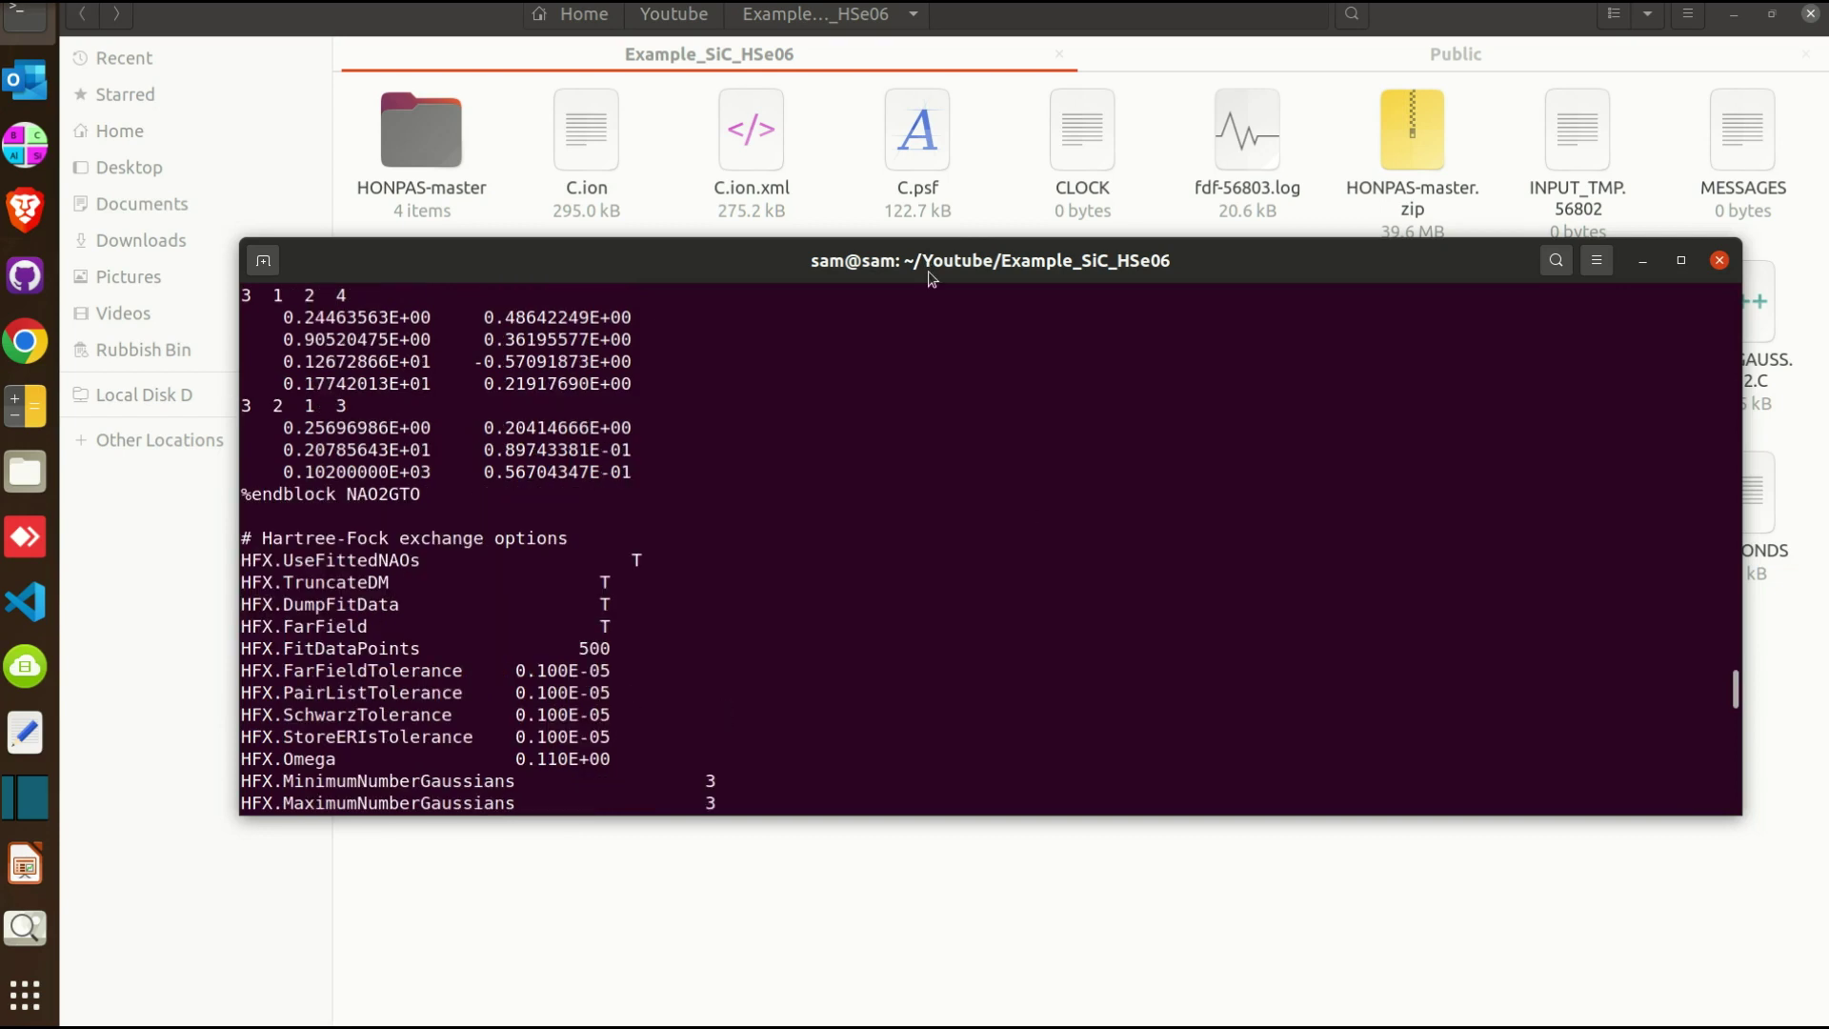
pyautogui.scroll(-10, 1087, 286)
pyautogui.moveTo(1093, 261); pyautogui.dragTo(1043, 3)
pyautogui.scroll(-14, 1025, 467)
pyautogui.scroll(-15, 990, 781)
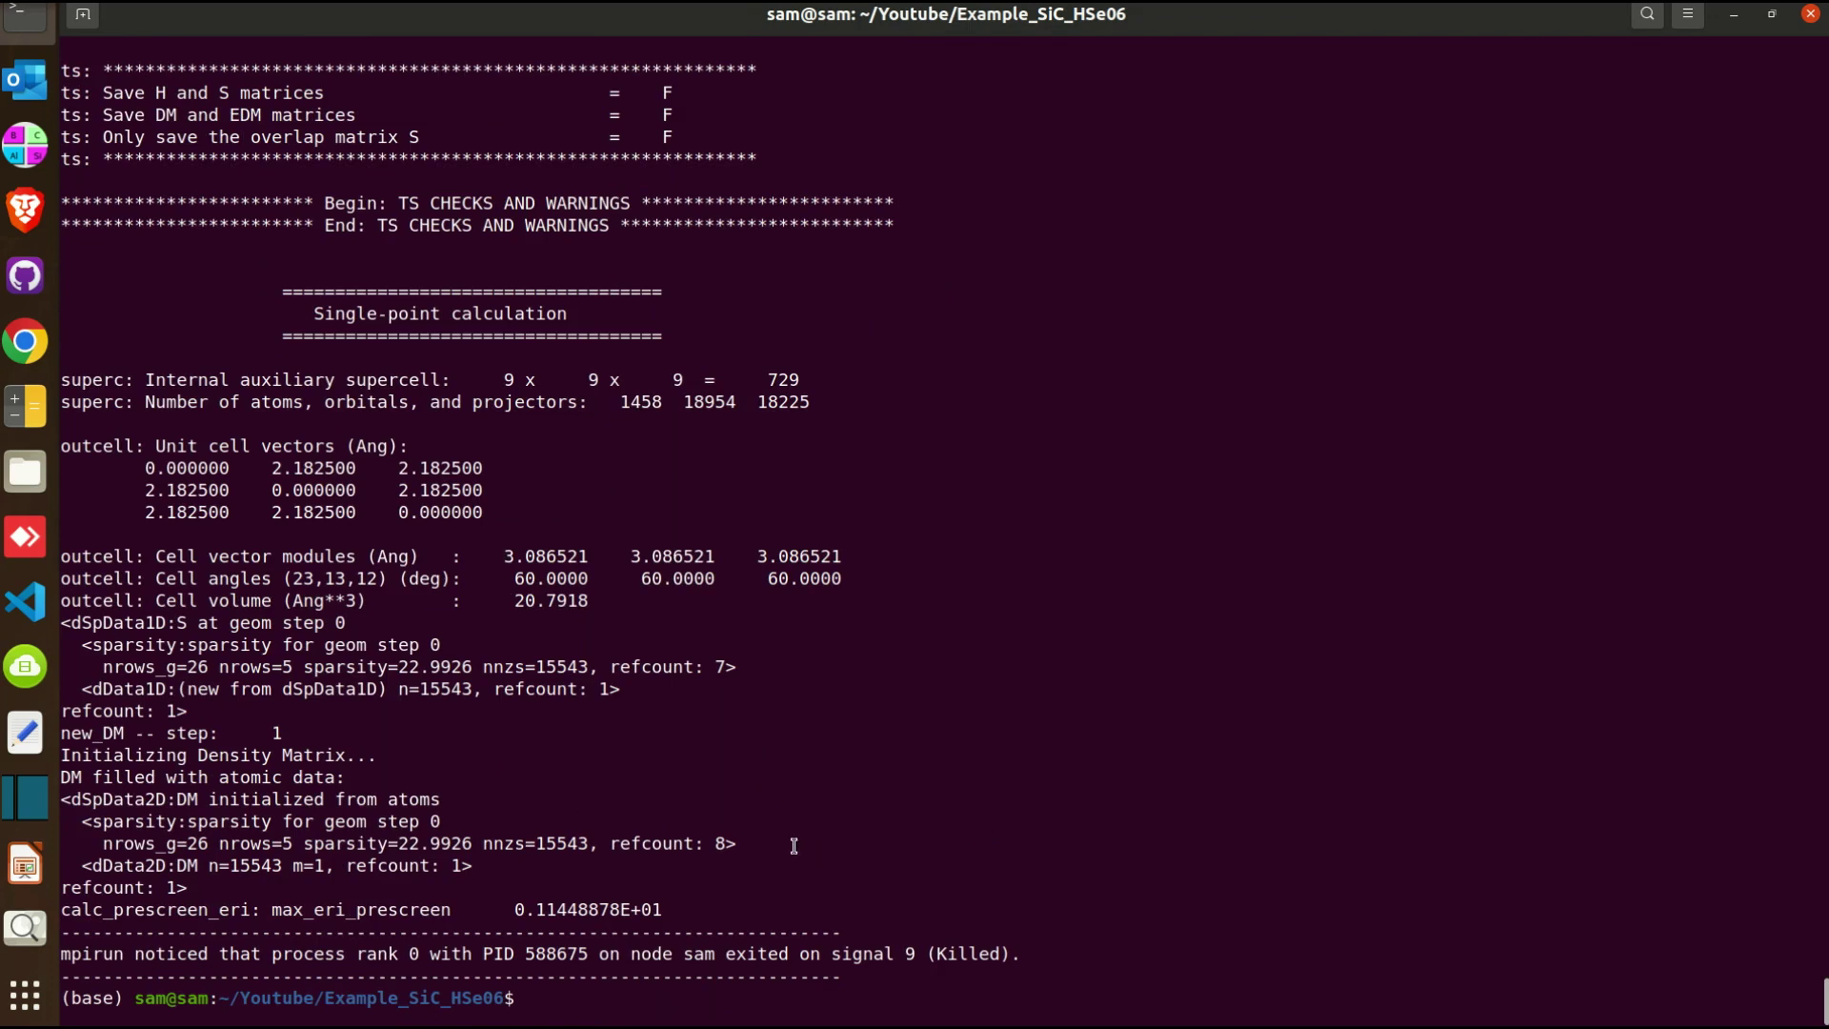
# Rerun the SiC HSE06 calculation with -np 6, then interrupt it with Ctrl+C at setup_hfx
pyautogui.press('Up')
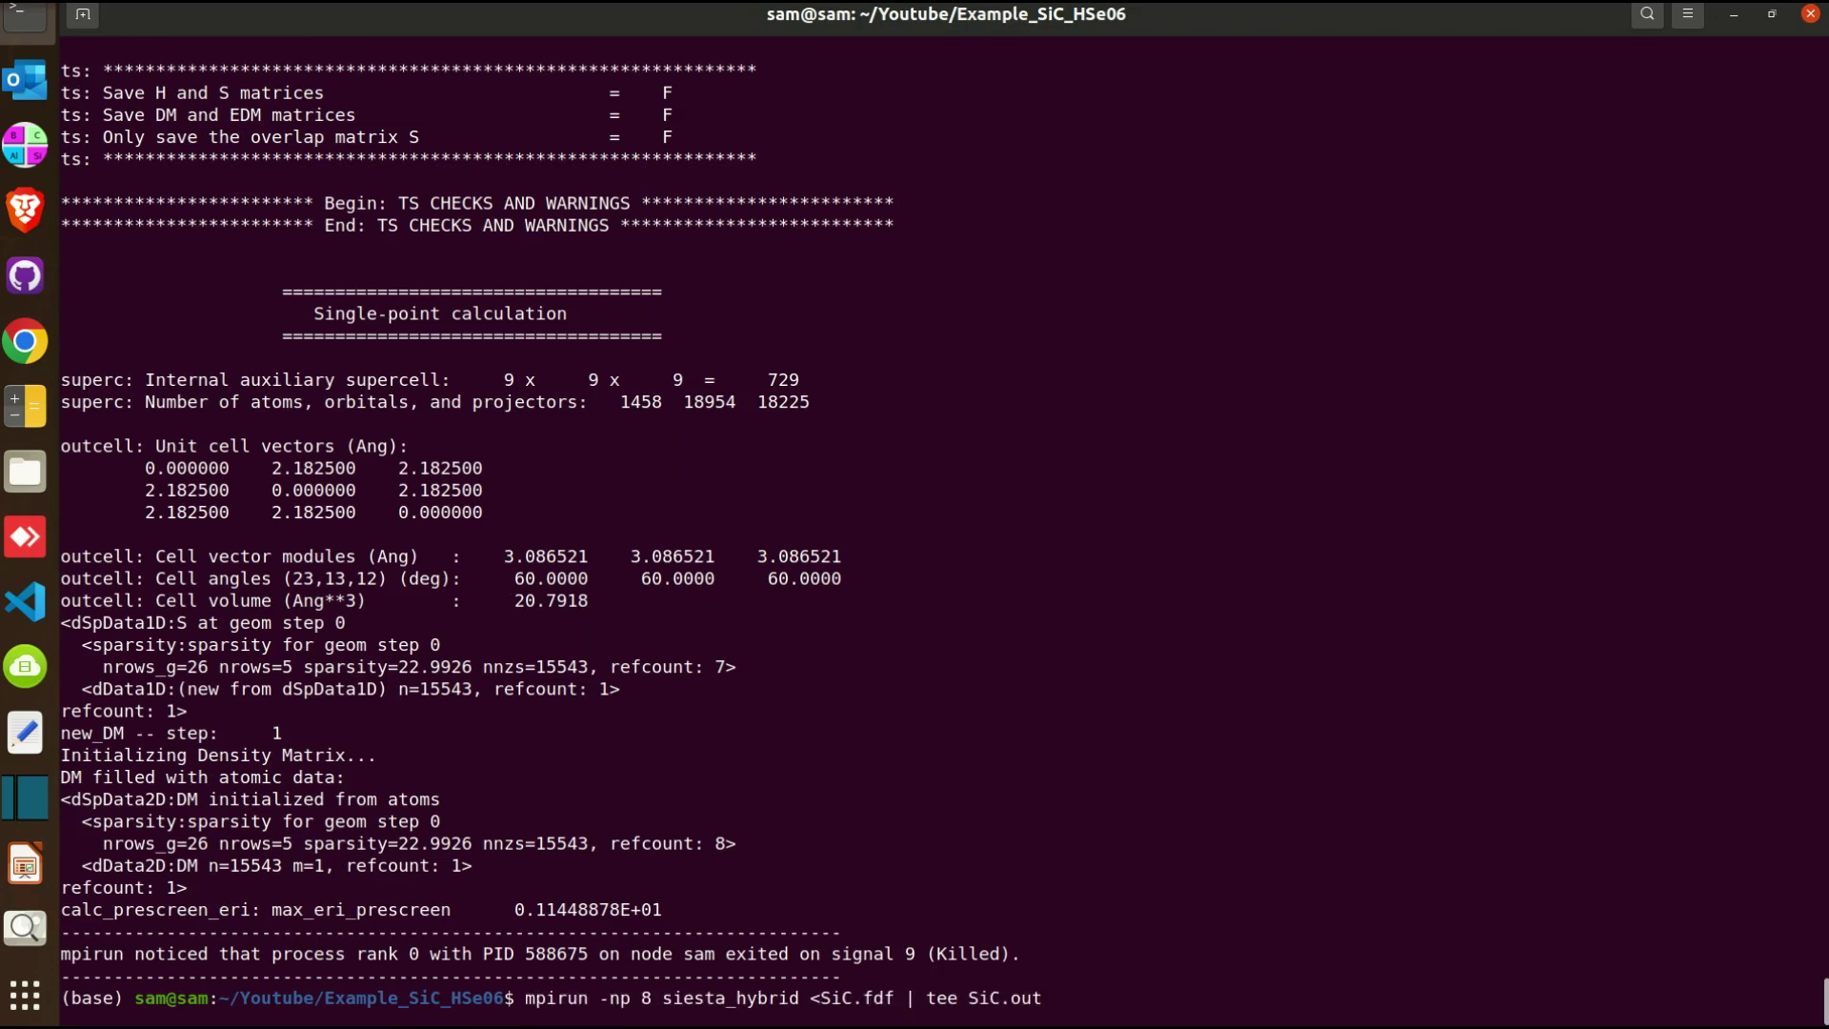
pyautogui.hotkey('ctrl', 'Left')
pyautogui.hotkey('ctrl', 'Left')
pyautogui.hotkey('ctrl', 'Left')
pyautogui.hotkey('ctrl', 'Left')
pyautogui.hotkey('ctrl', 'Left')
pyautogui.press('Left')
pyautogui.press('Left')
pyautogui.press('Left')
pyautogui.press('Left')
pyautogui.press('Left')
pyautogui.press('Left')
pyautogui.press('Left')
pyautogui.press('Left')
pyautogui.press('Left')
pyautogui.press('Left')
pyautogui.press('Left')
pyautogui.press('Left')
pyautogui.press('Left')
pyautogui.press('Left')
pyautogui.press('Left')
pyautogui.press('BackSpace')
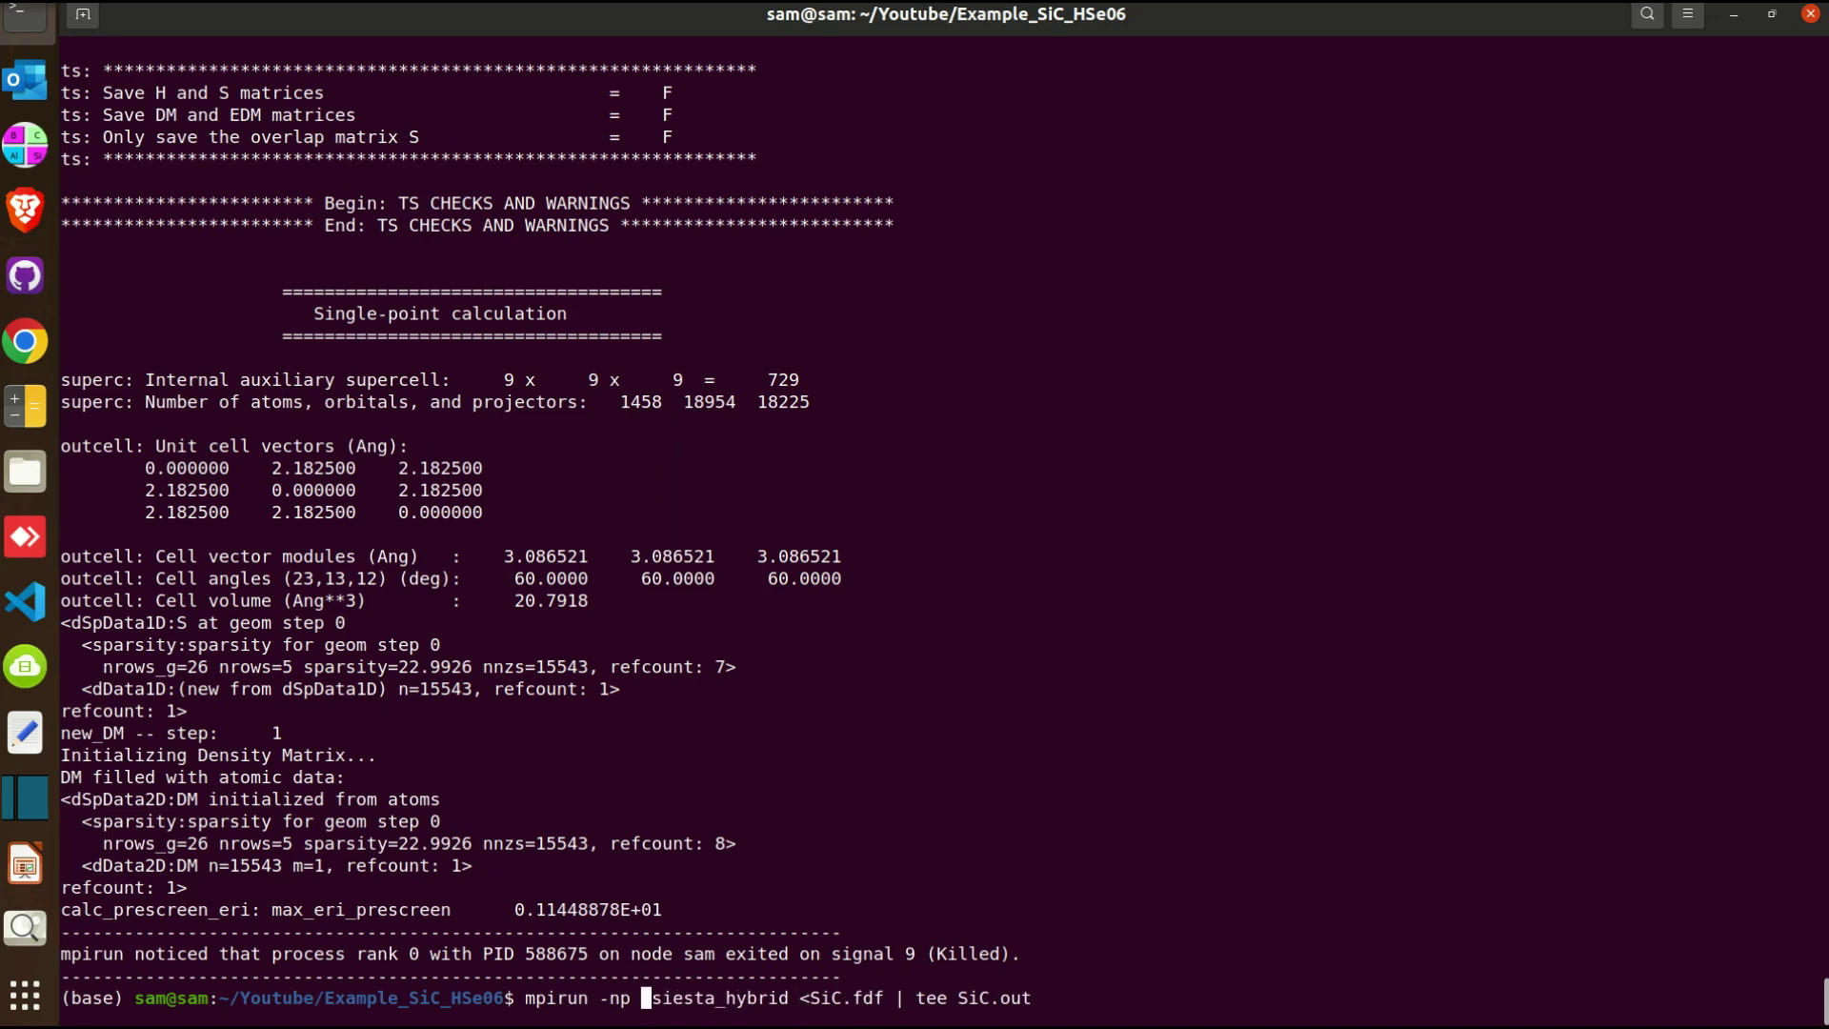
pyautogui.write('6')
pyautogui.press('Return')
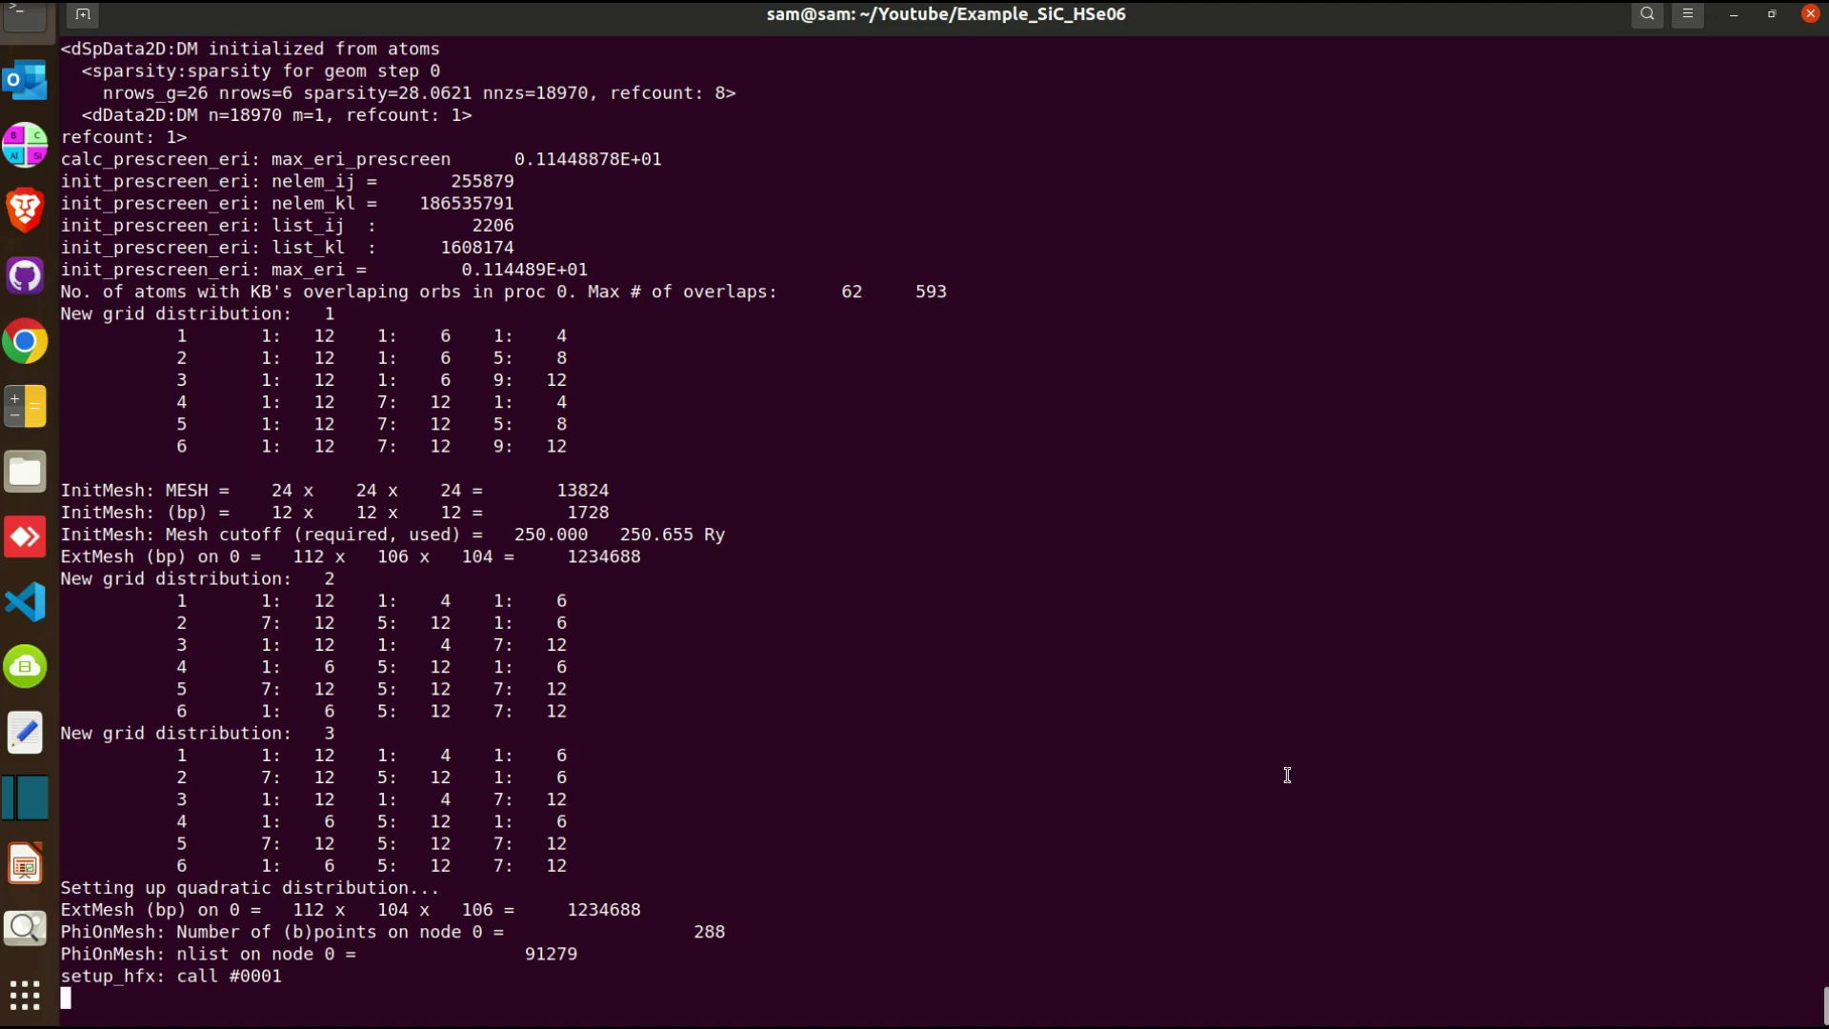
pyautogui.hotkey('ctrl', 'c')
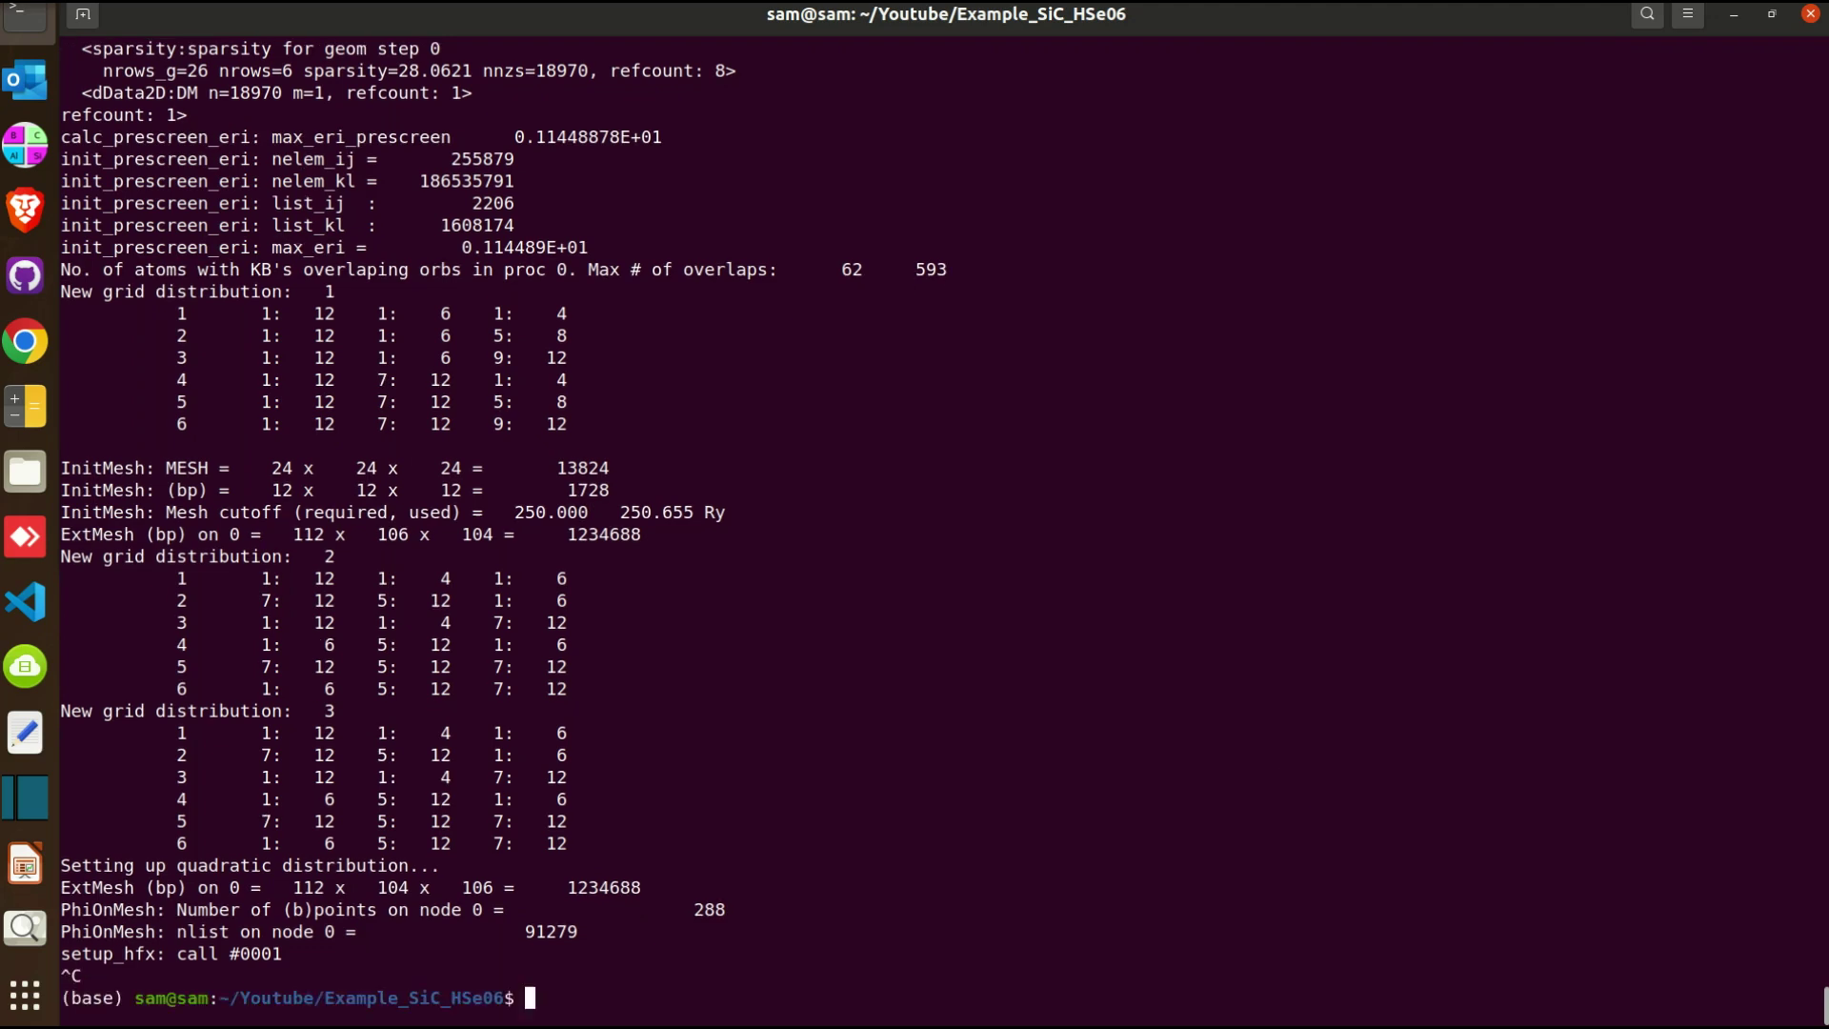
# Close the terminal, refresh Example_SiC_HSe06 in Files, and bring up the .out folder's context menu
pyautogui.click(1807, 16)
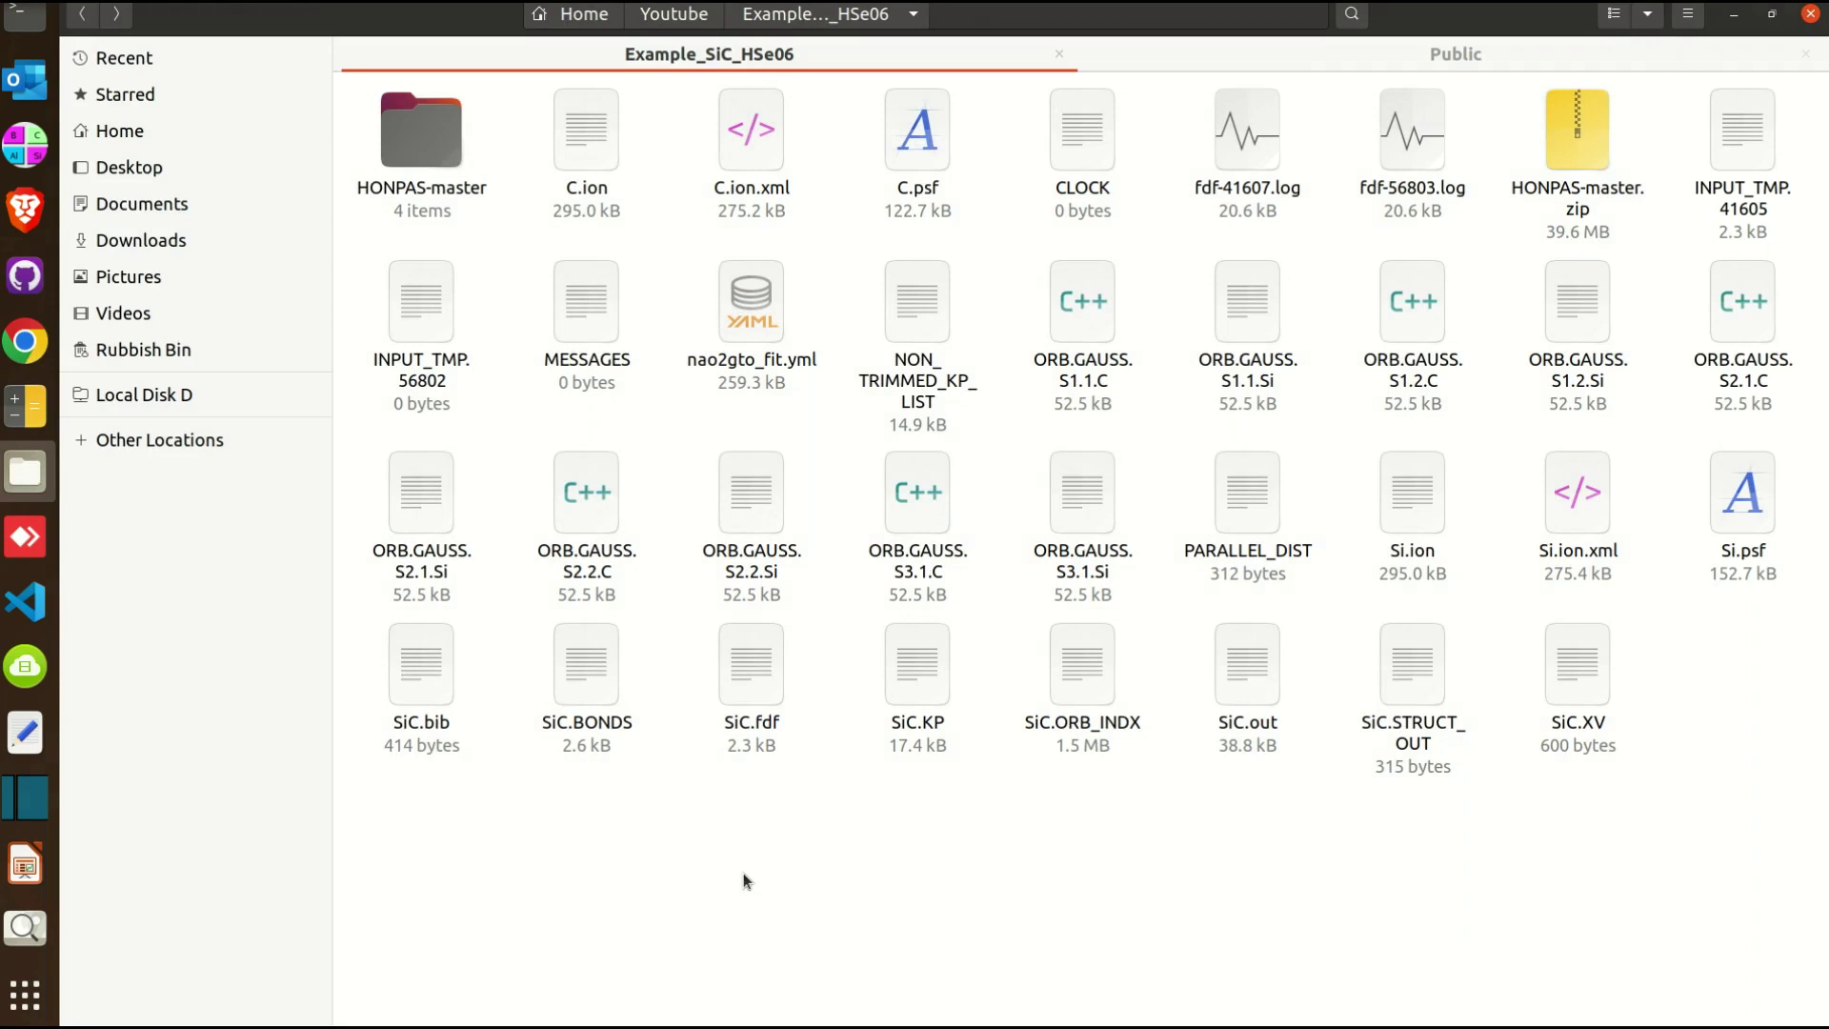
pyautogui.hotkey('ctrl', 'r')
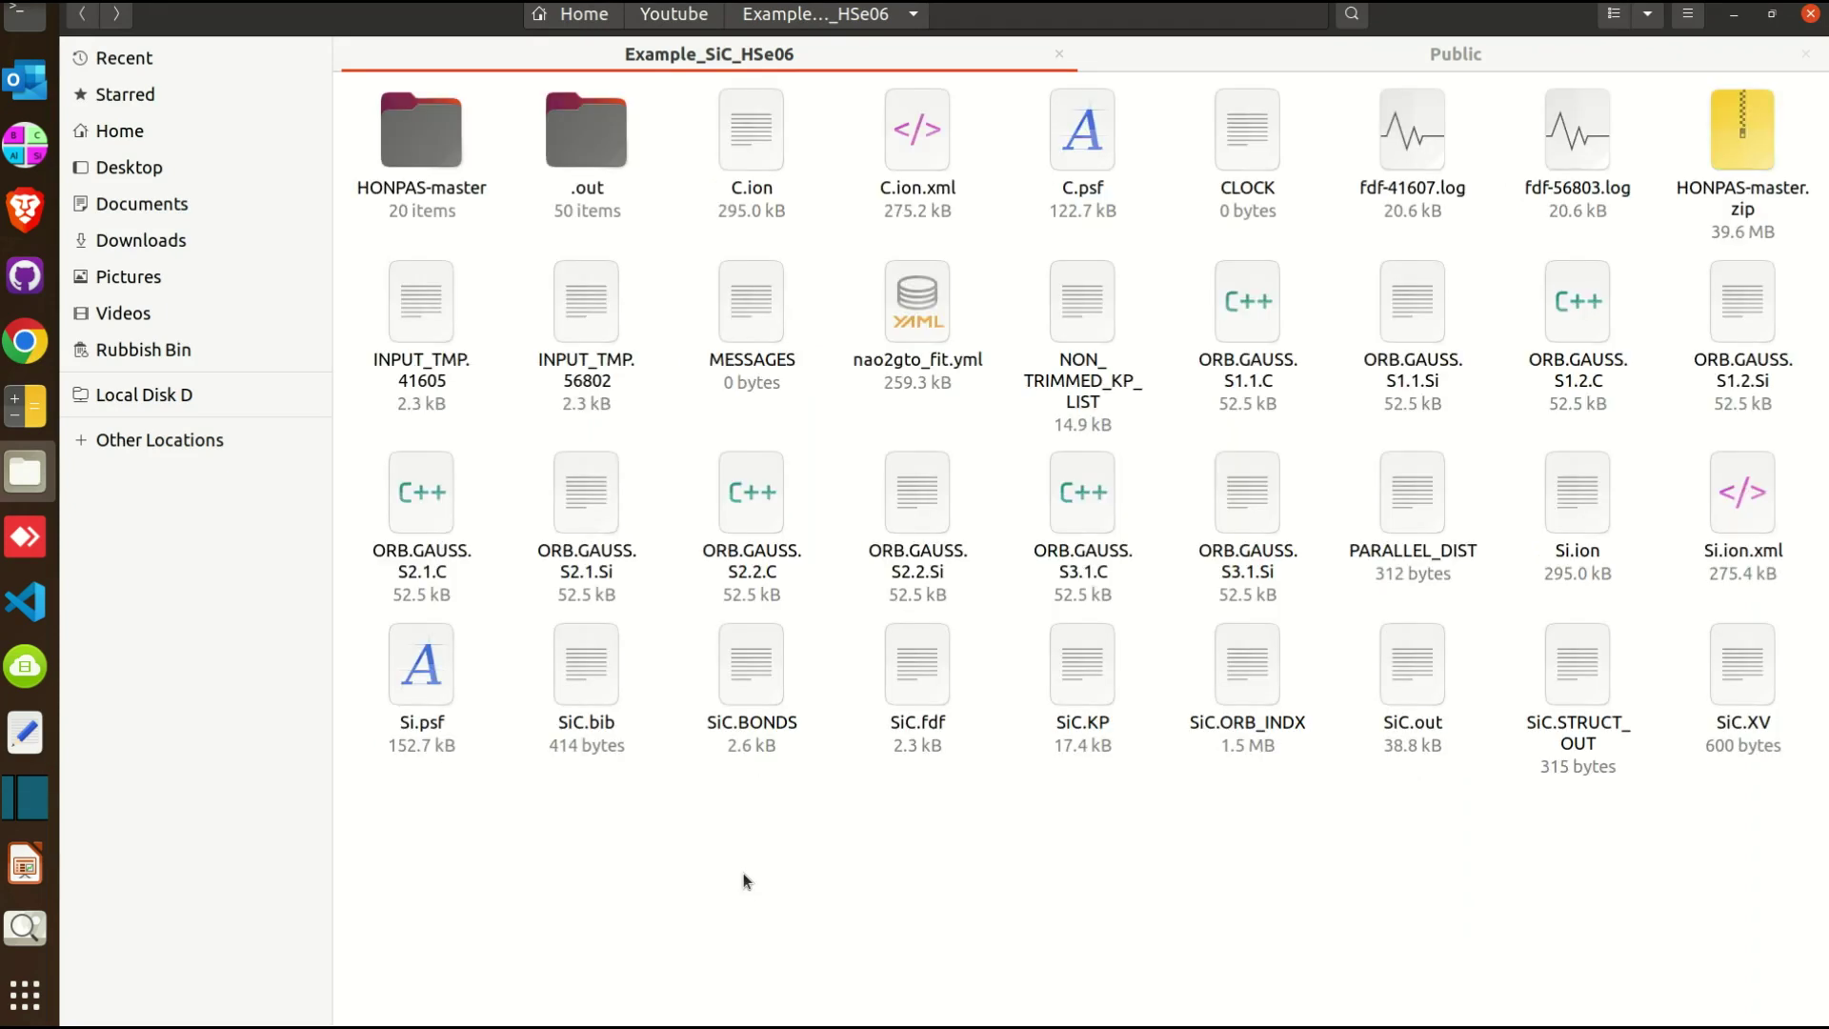
pyautogui.doubleClick(577, 137)
pyautogui.scroll(-2, 1330, 576)
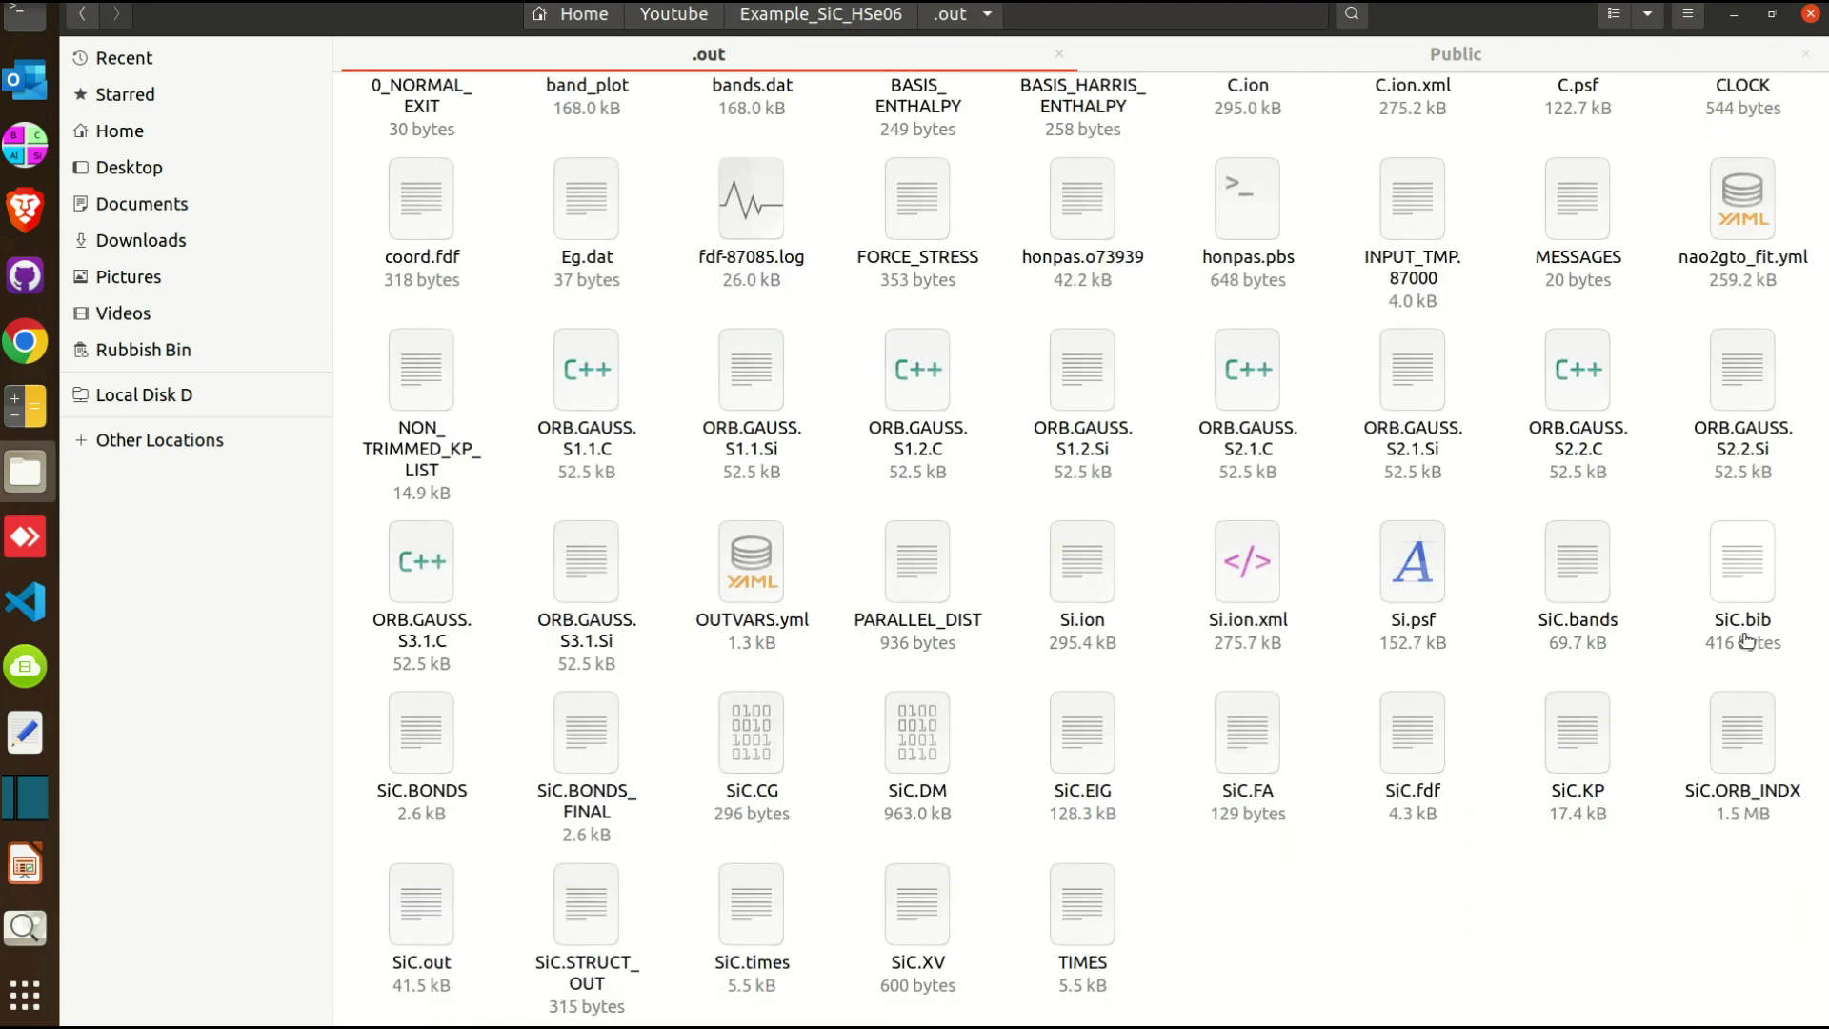
pyautogui.scroll(2, 777, 205)
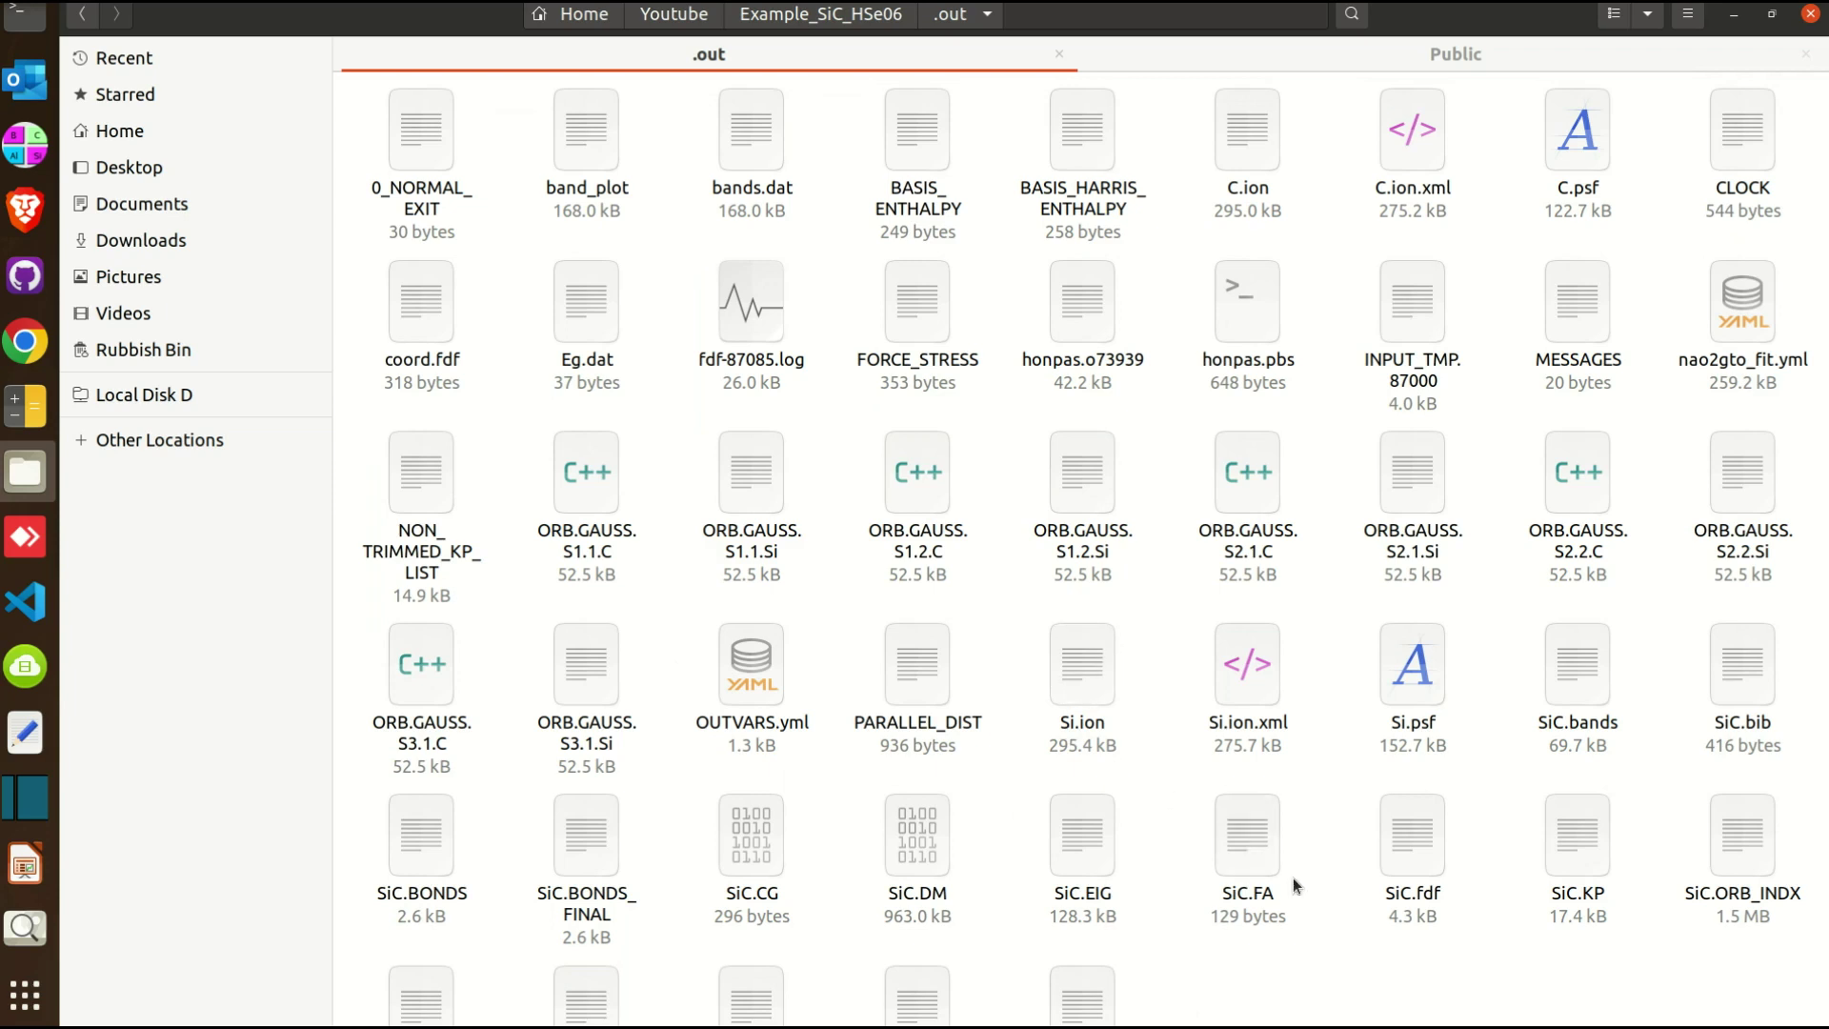
pyautogui.scroll(-2, 1134, 686)
pyautogui.rightClick(1147, 528)
# Open a terminal in the .out folder and list its *.bands files
pyautogui.click(1191, 686)
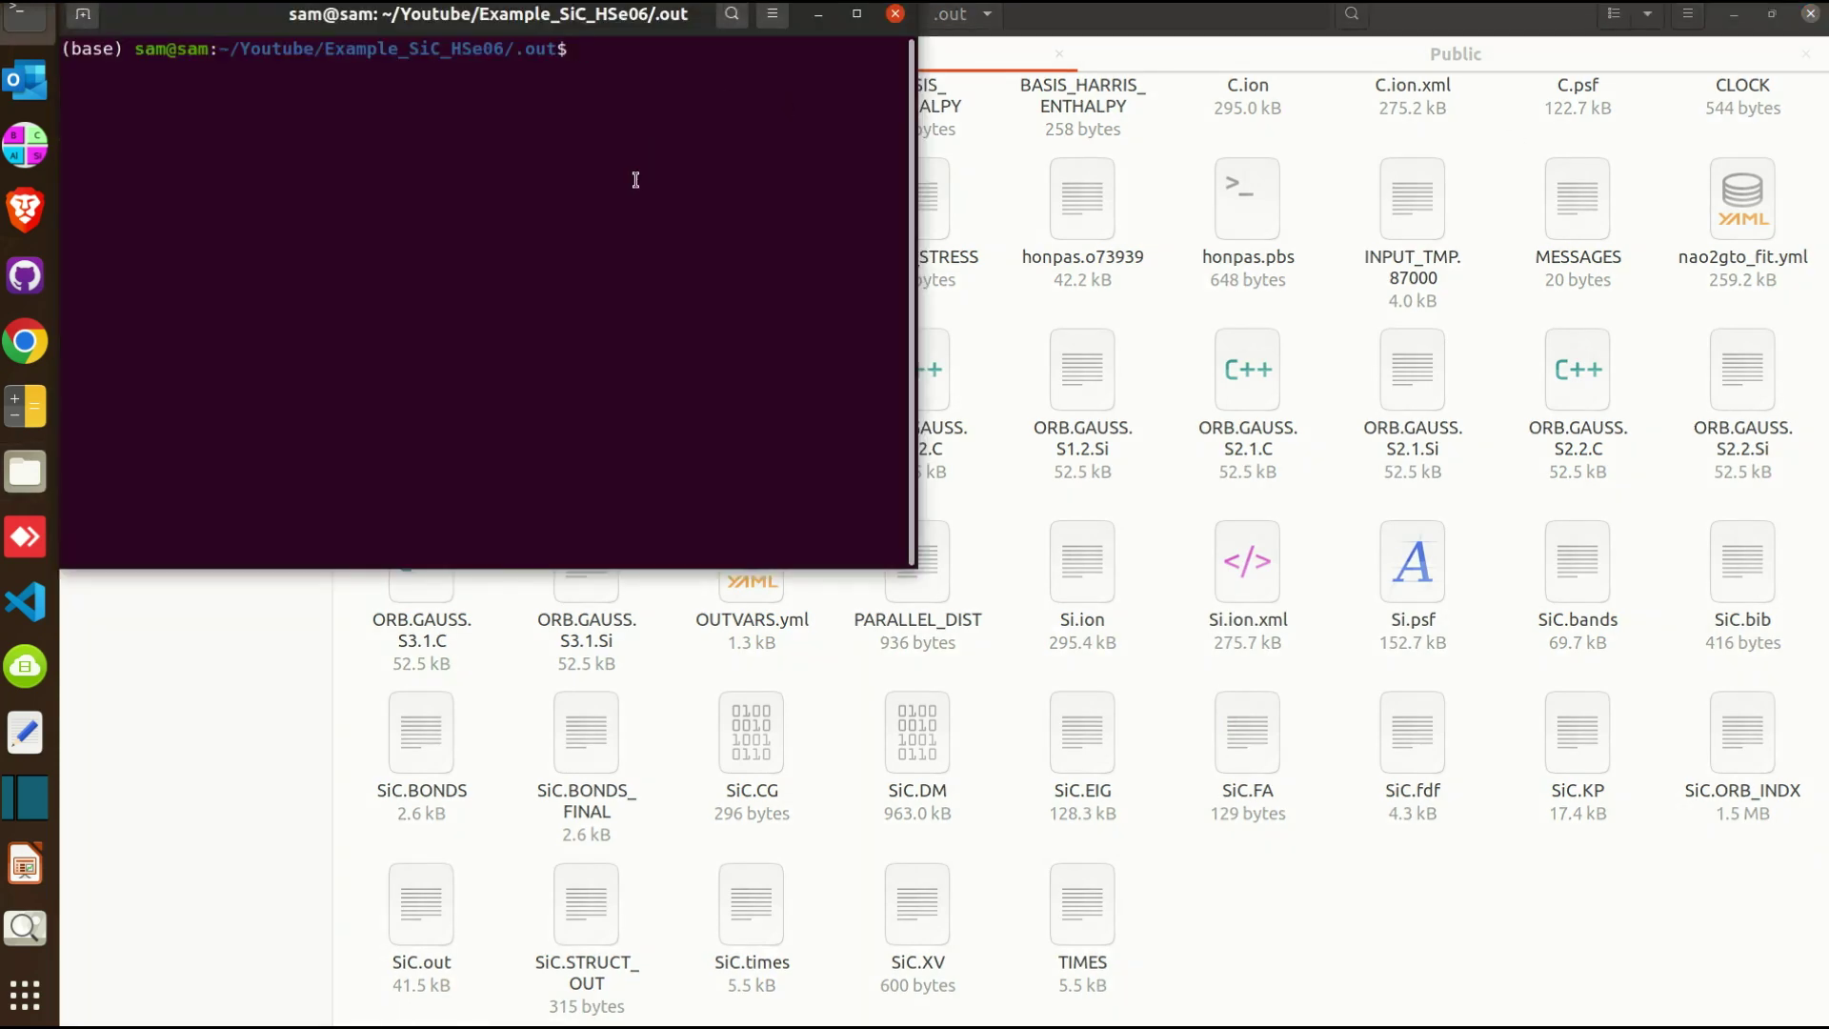
pyautogui.write('ls *.bands')
pyautogui.press('Return')
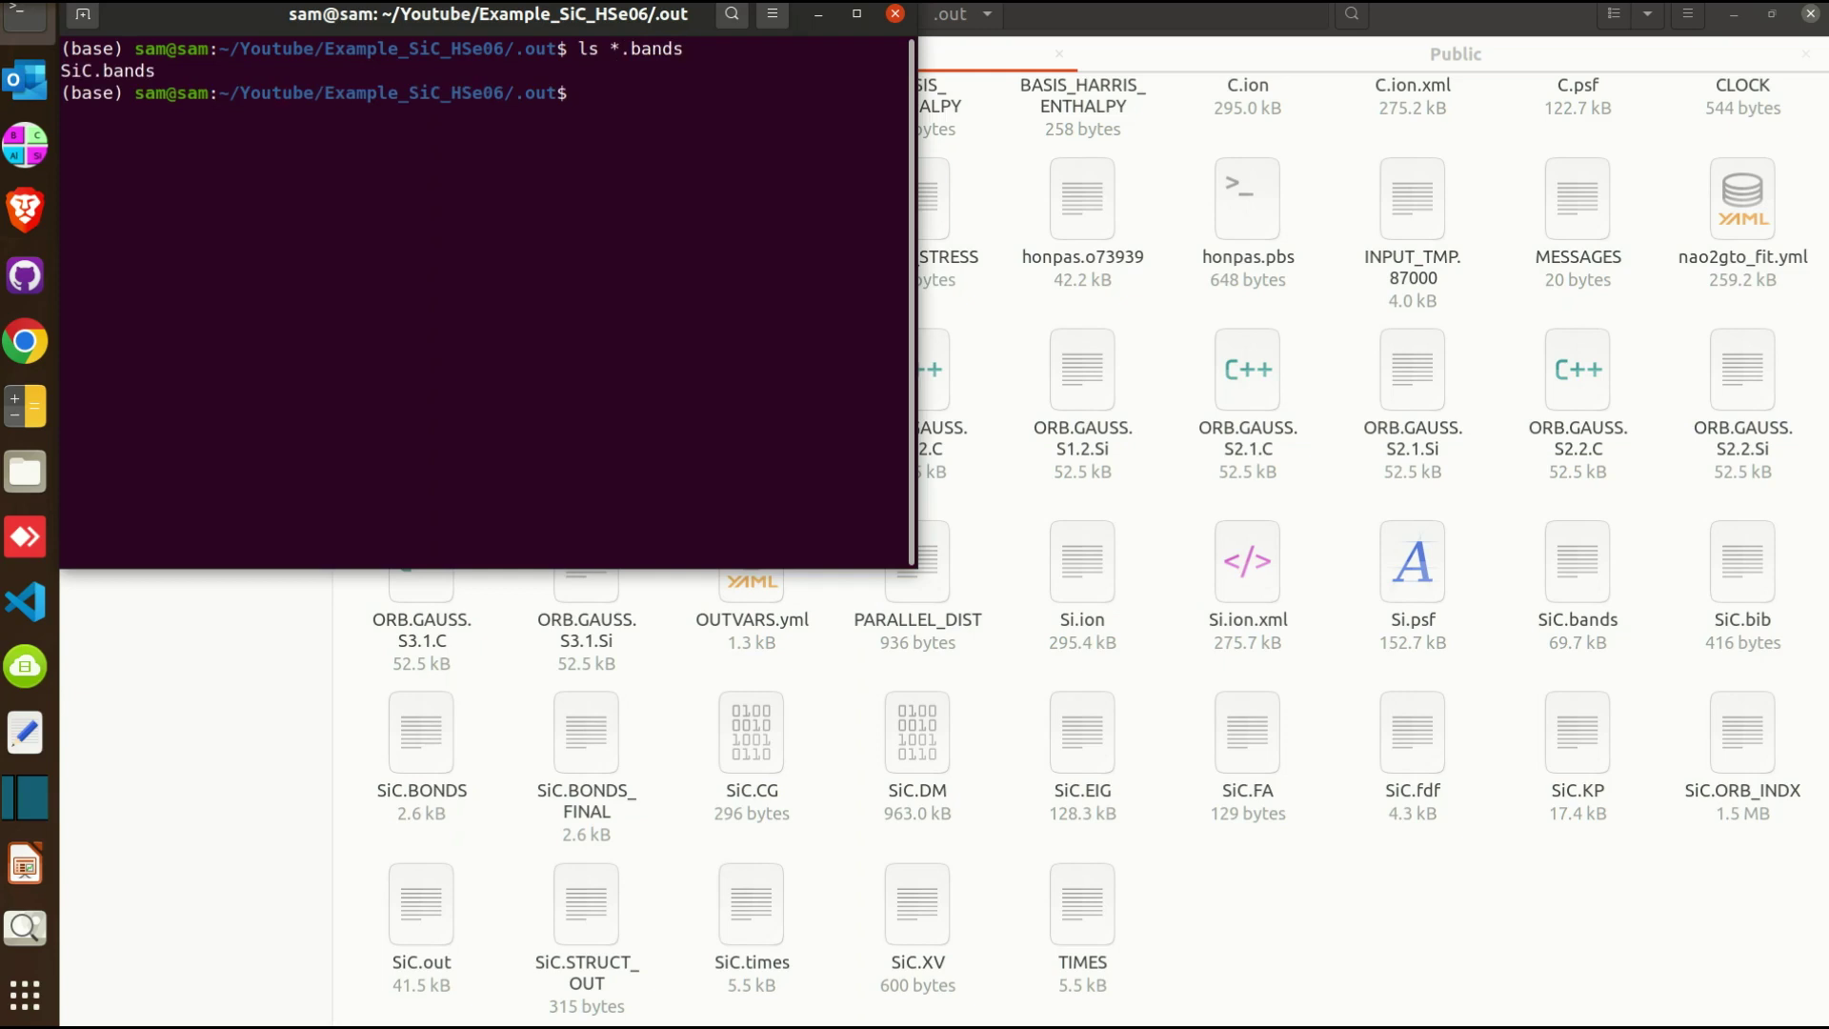
# Convert SiC.bands to bands.dat with 'gnubands -F *.bands > bands.dat'
pyautogui.write('gnuplo')
pyautogui.press('BackSpace')
pyautogui.press('BackSpace')
pyautogui.press('BackSpace')
pyautogui.write('bands -F *.bands > bands.dat')
pyautogui.press('Return')
# Open bands.dat in Grace with 'xmgrace bands.dat'
pyautogui.write('xmg')
pyautogui.press('BackSpace')
pyautogui.press('BackSpace')
pyautogui.press('BackSpace')
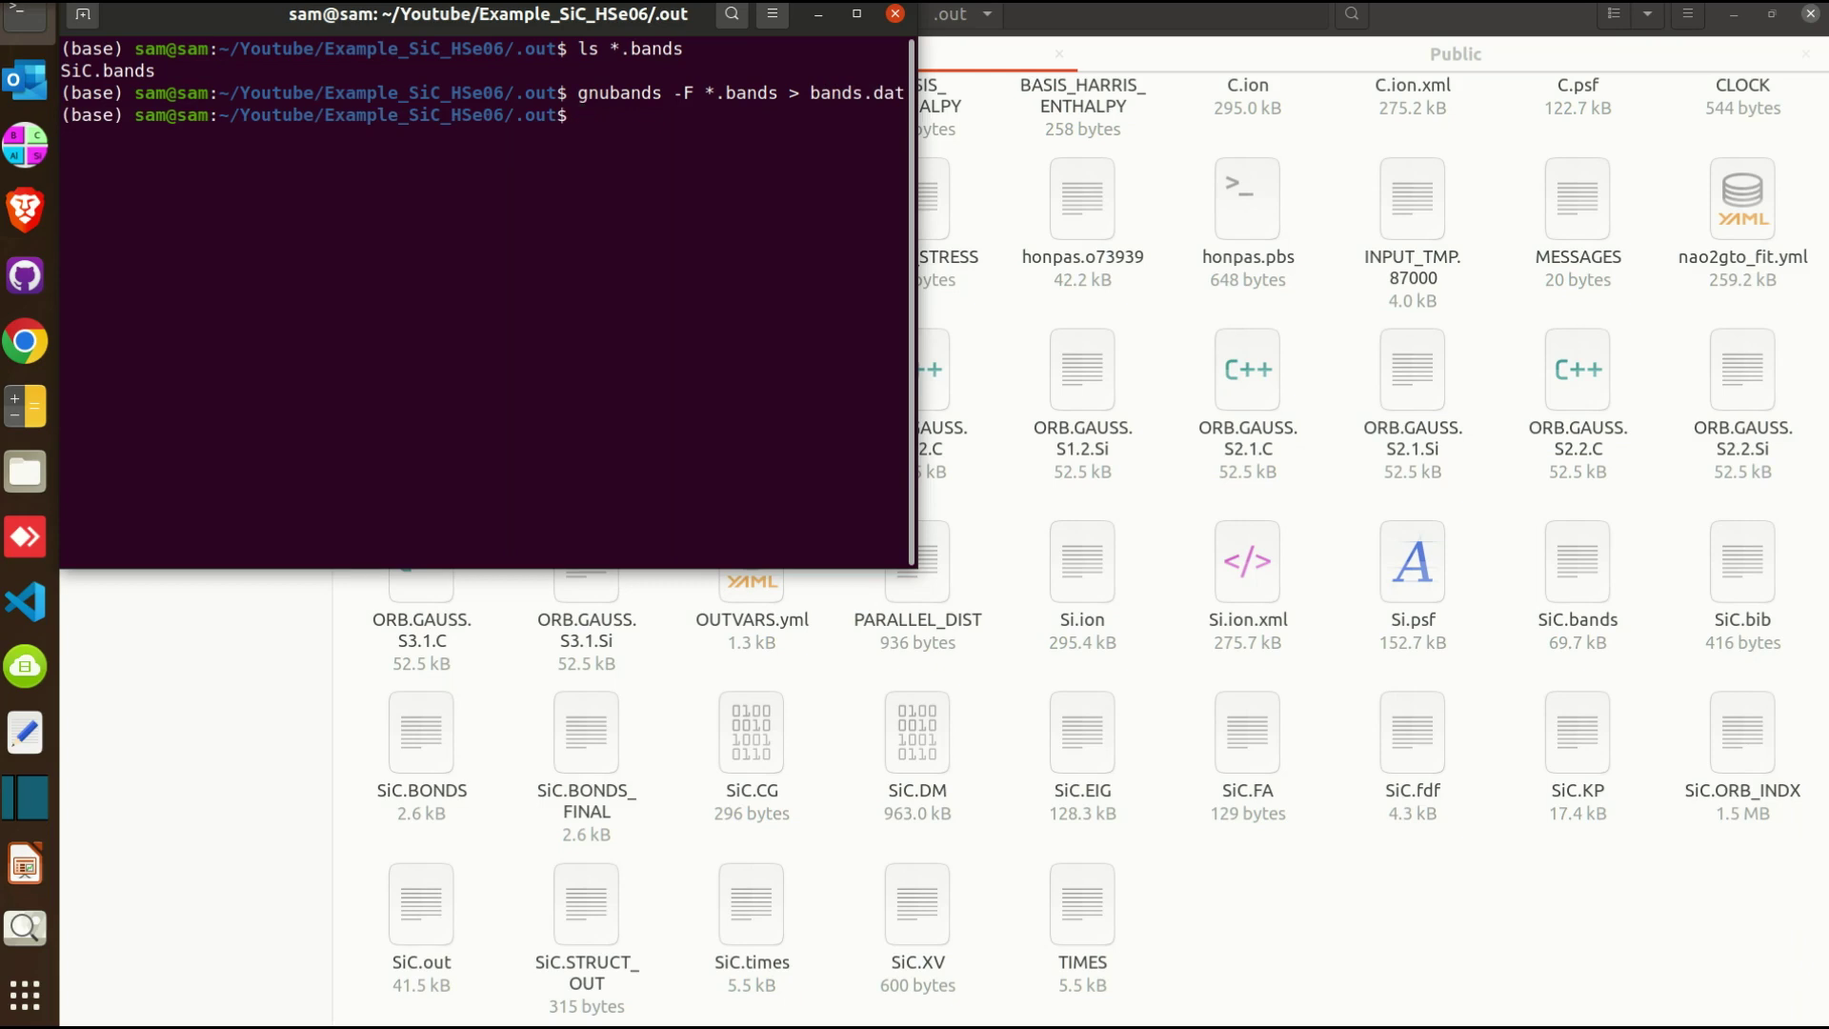
pyautogui.write('xmgrace bansd')
pyautogui.press('BackSpace')
pyautogui.press('BackSpace')
pyautogui.write('d')
pyautogui.press('Tab')
pyautogui.press('Return')
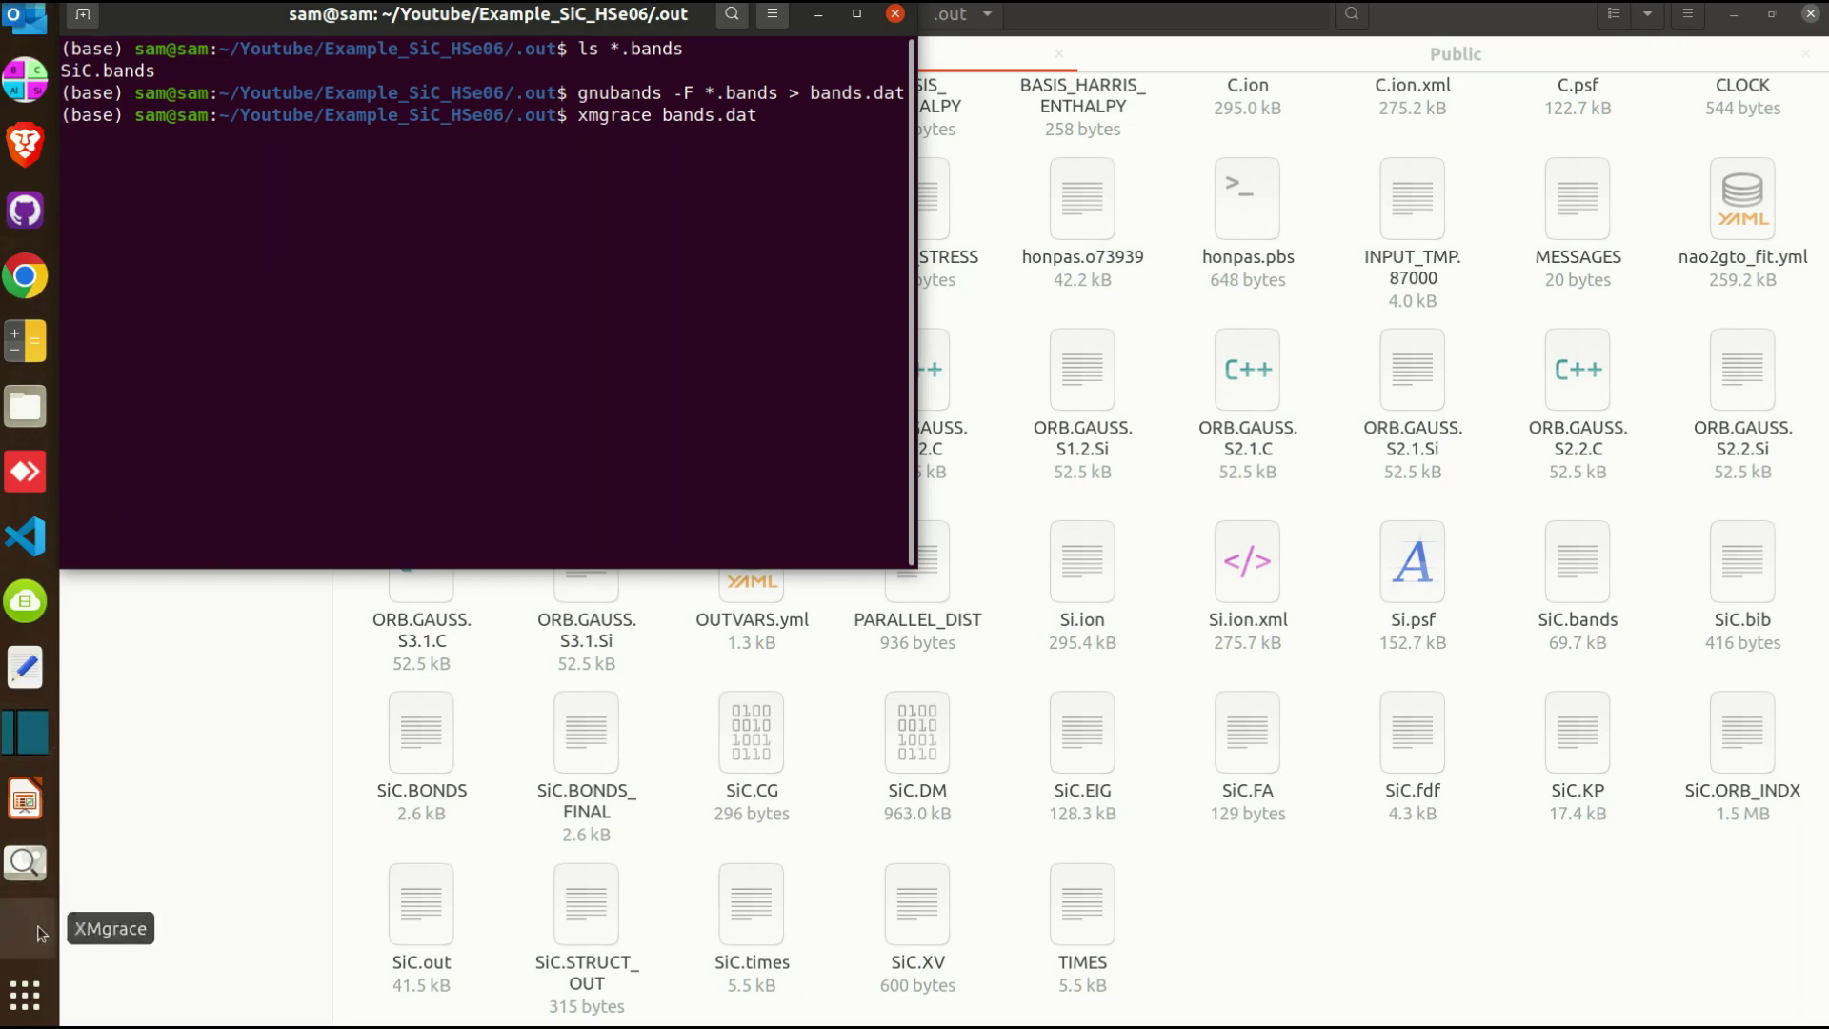
# Set the plot's Y axis range to -6 through 6, then exit Grace after checking it
pyautogui.click(297, 9)
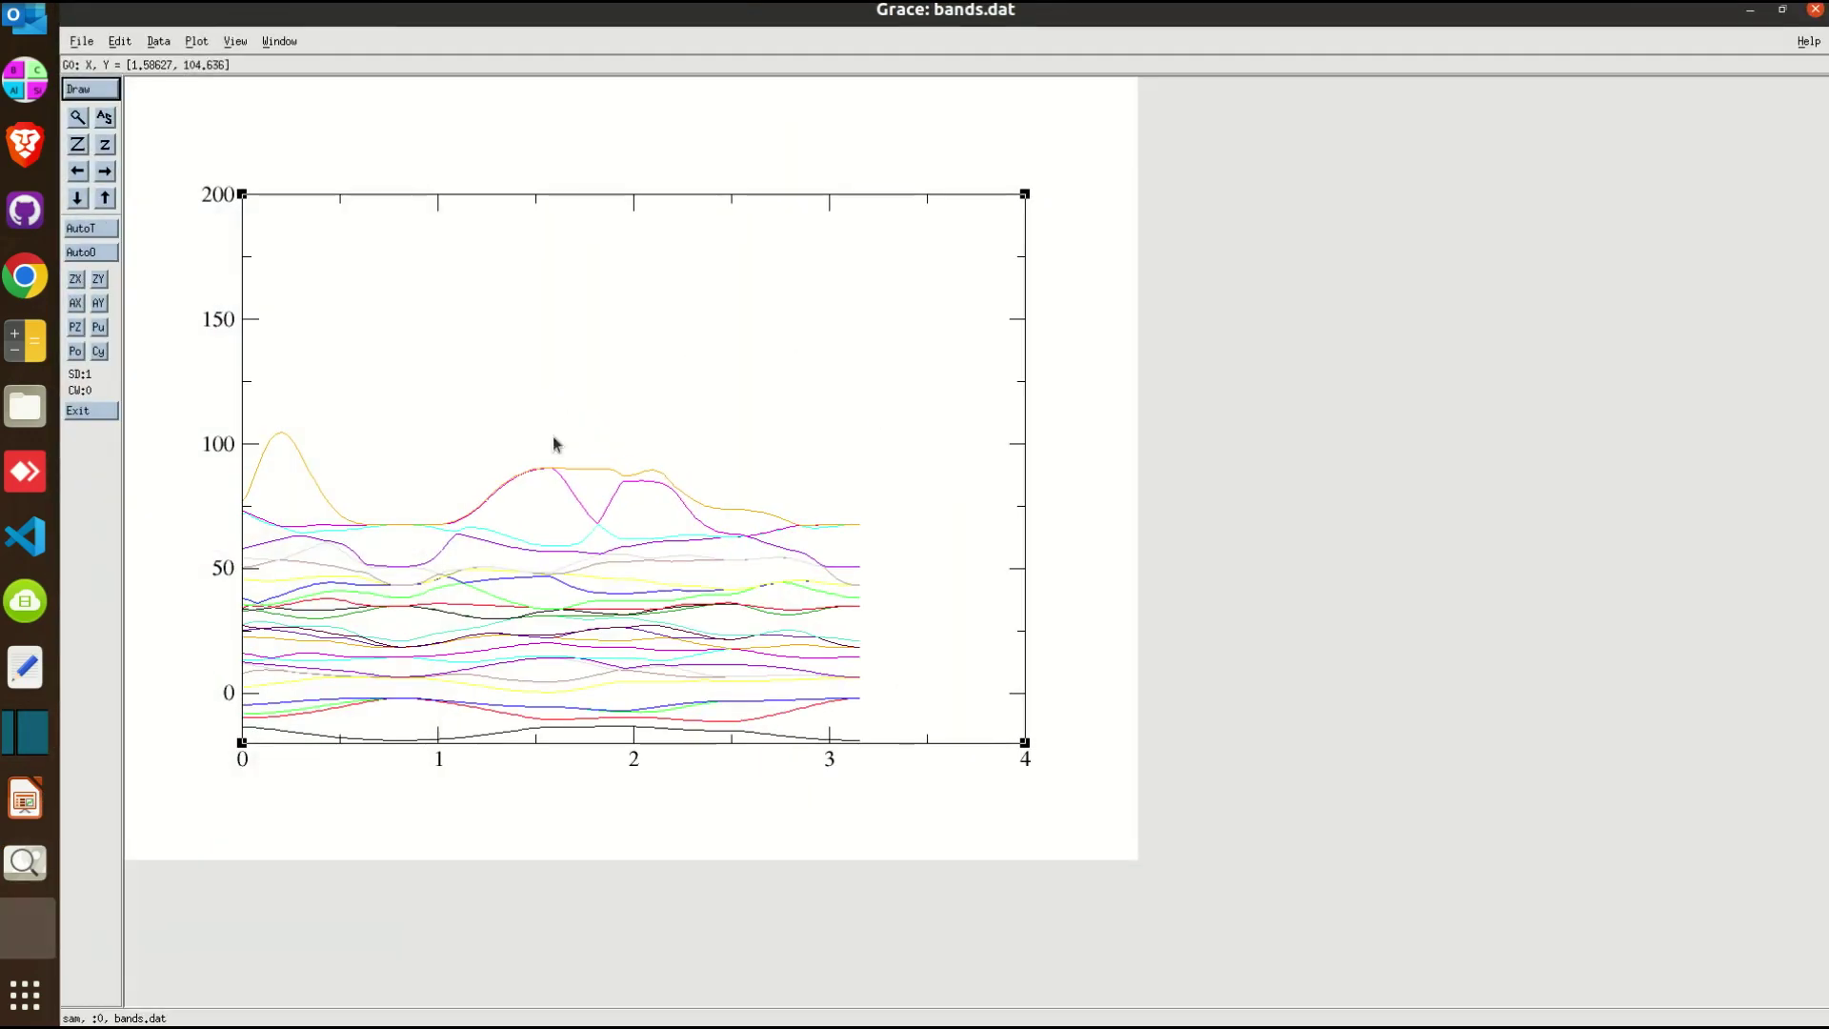
pyautogui.doubleClick(243, 324)
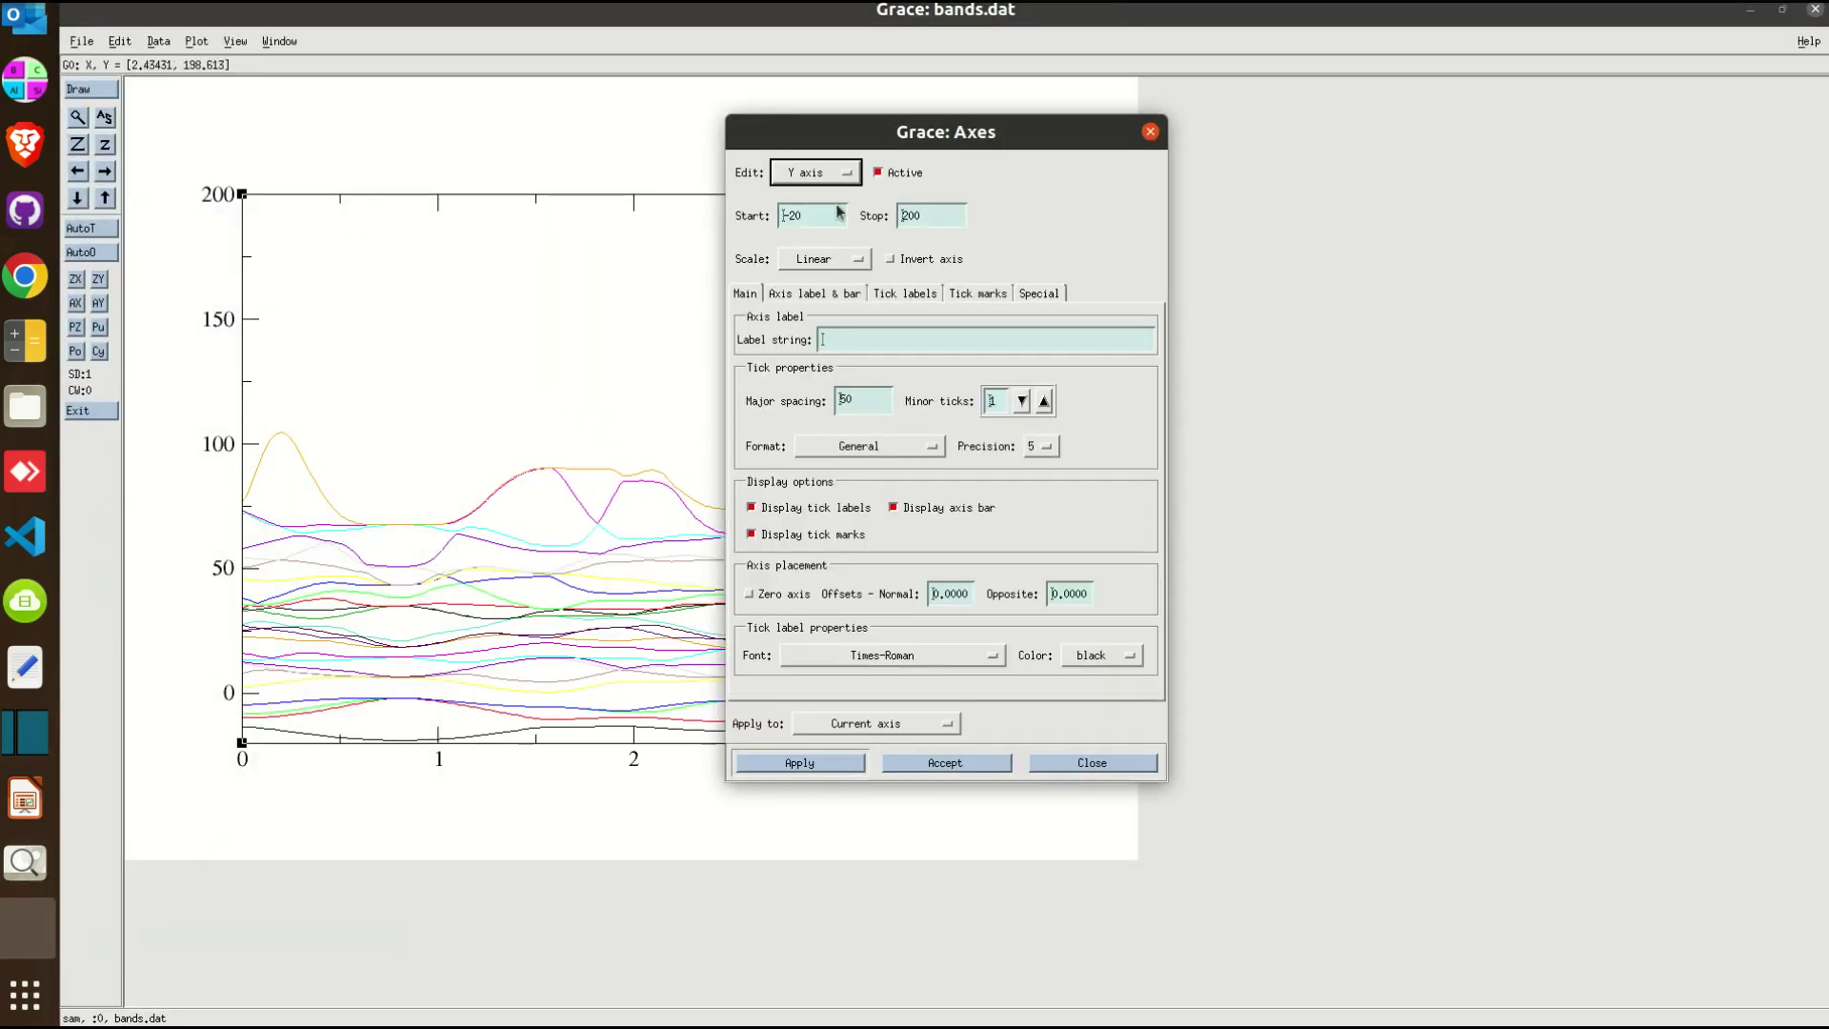
pyautogui.press('BackSpace')
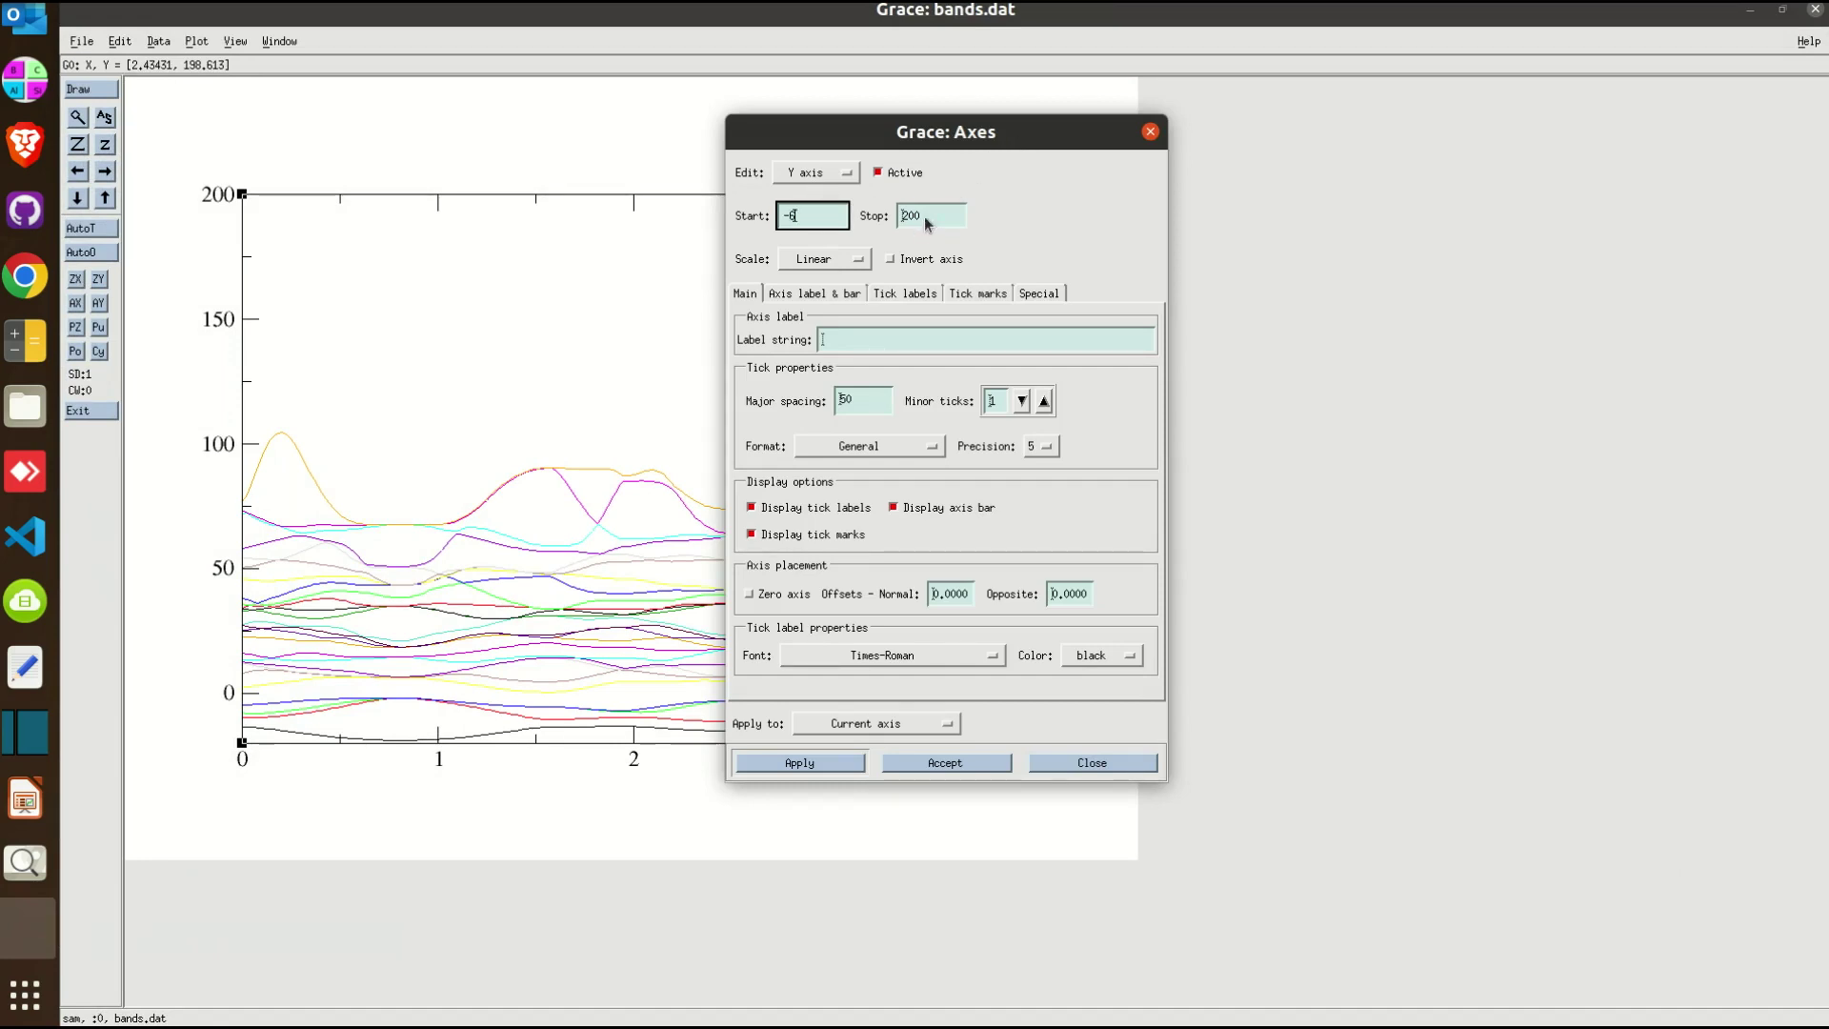
pyautogui.write('6')
pyautogui.press('Tab')
pyautogui.write('6')
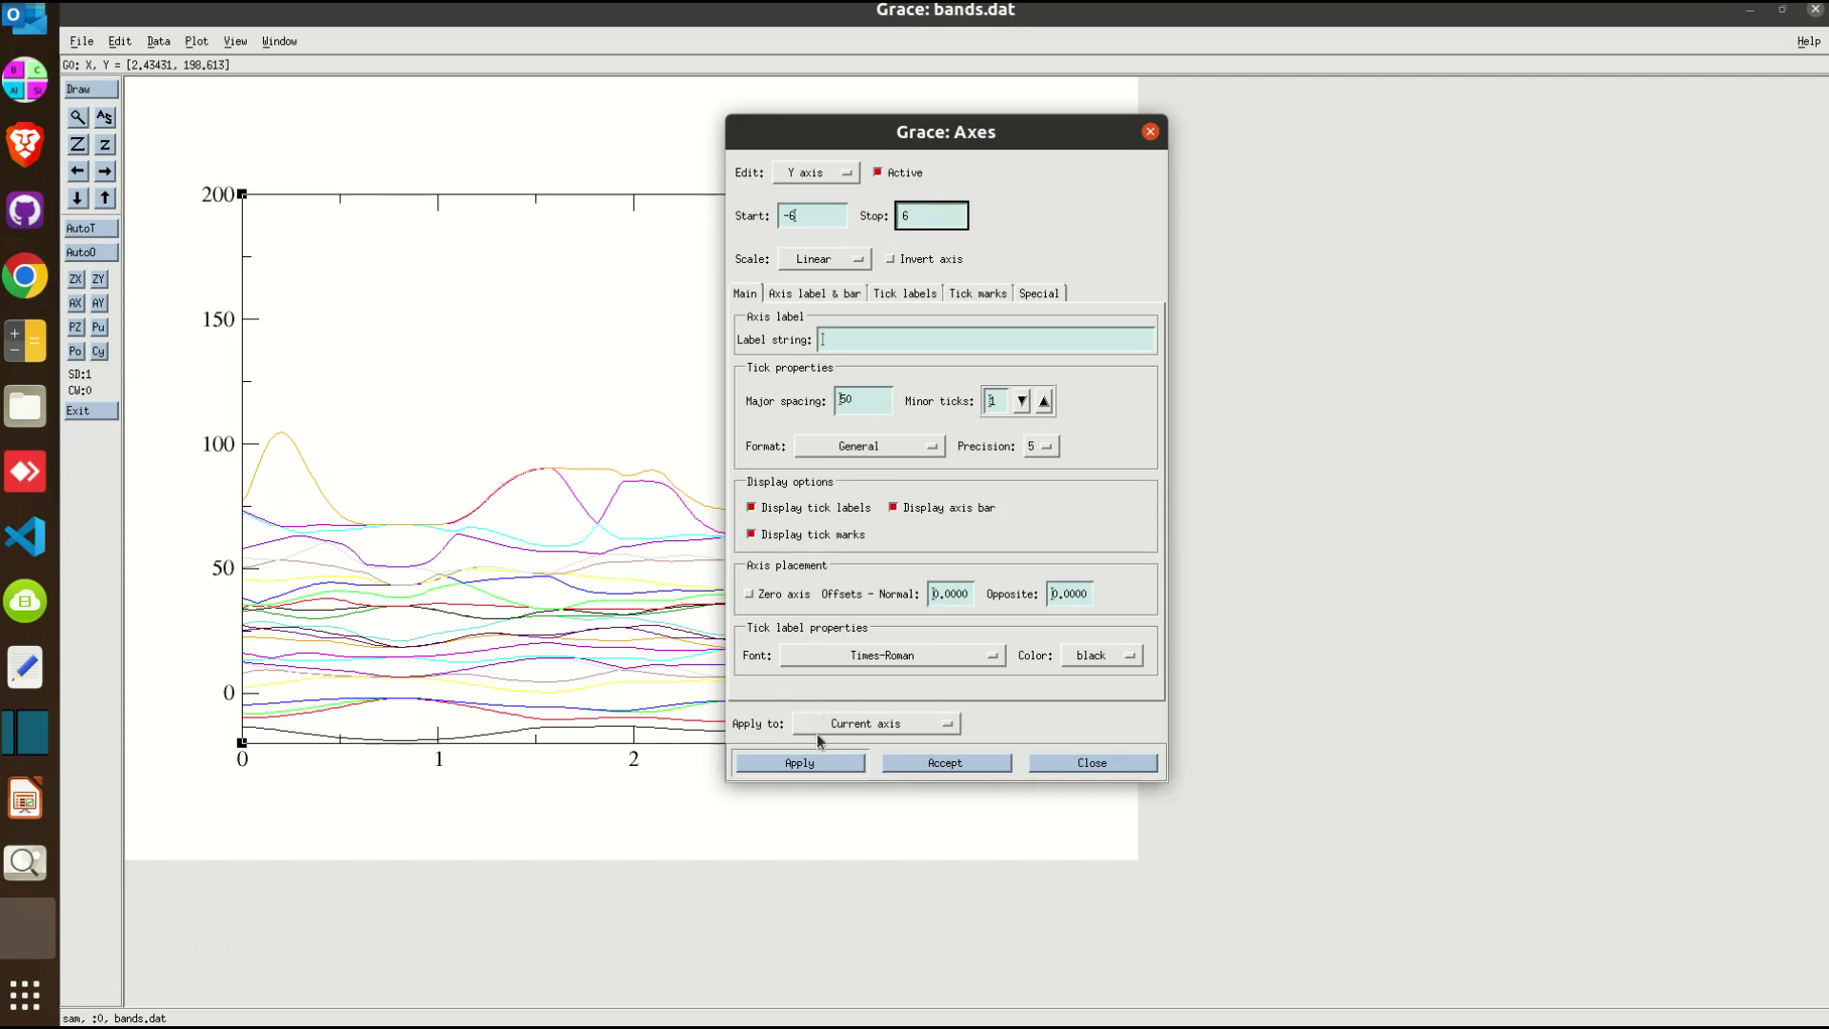
pyautogui.click(813, 767)
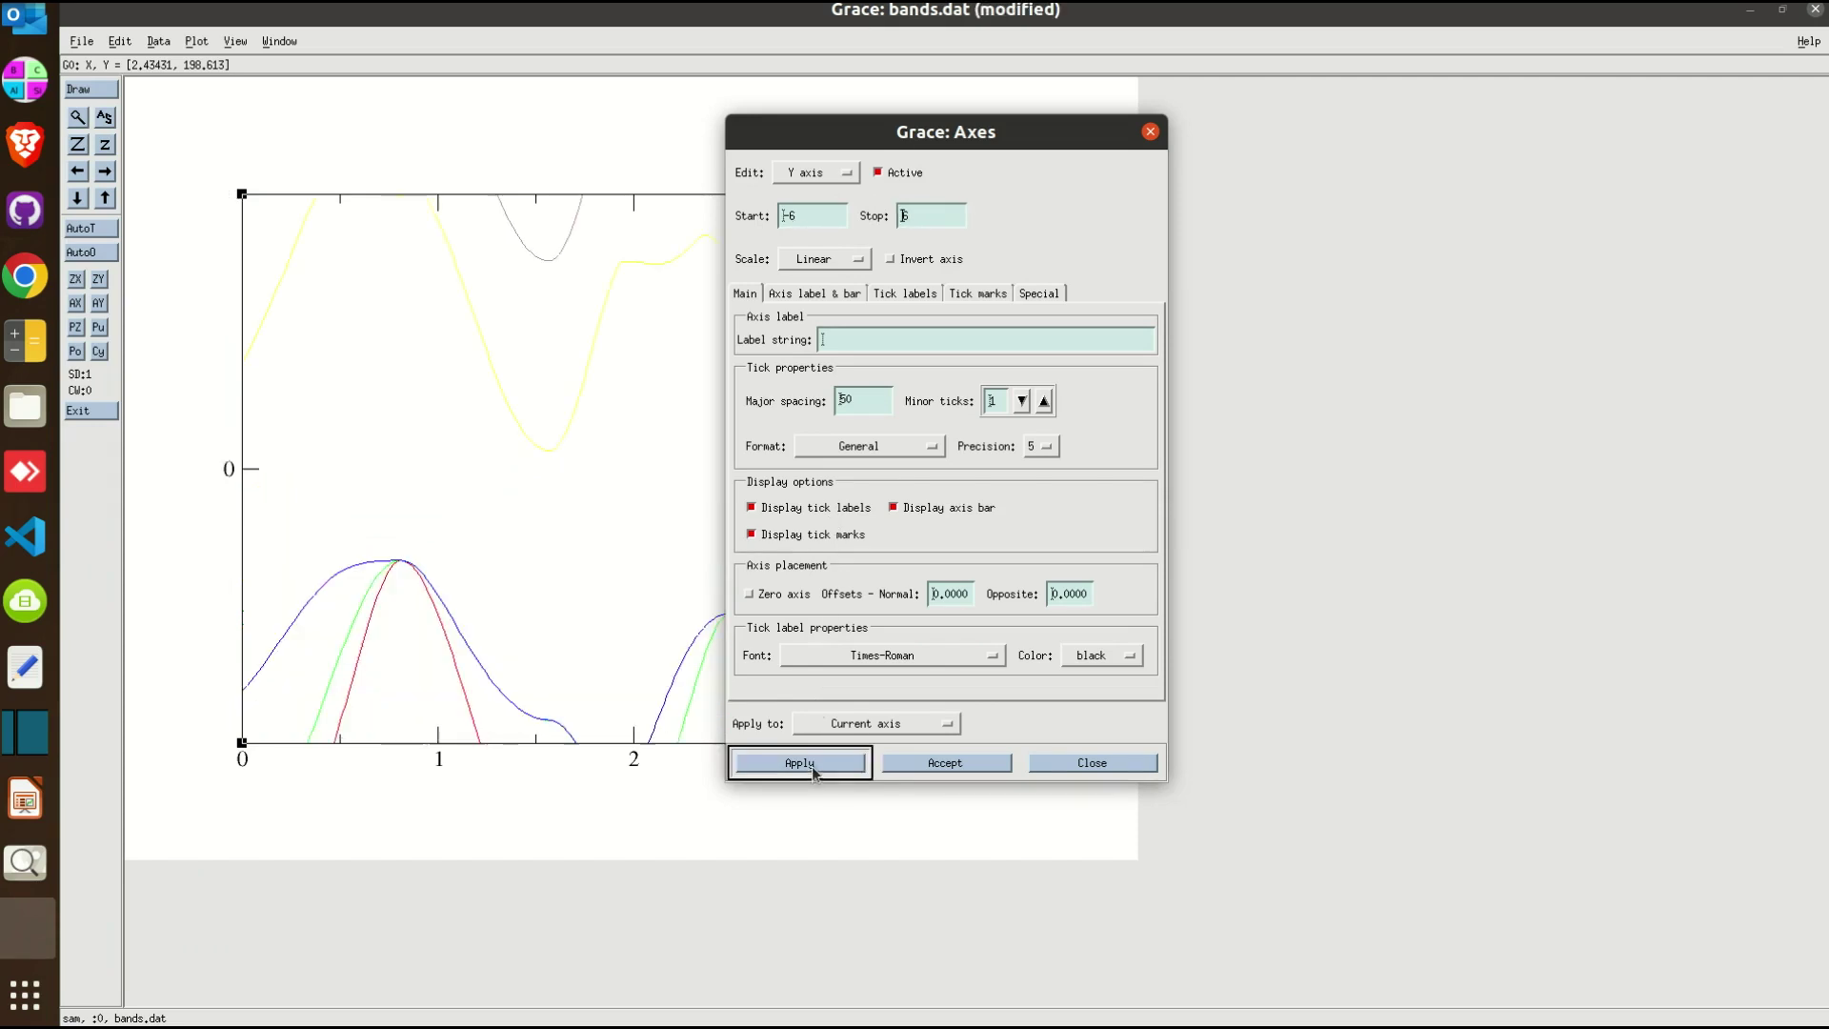
pyautogui.click(1151, 133)
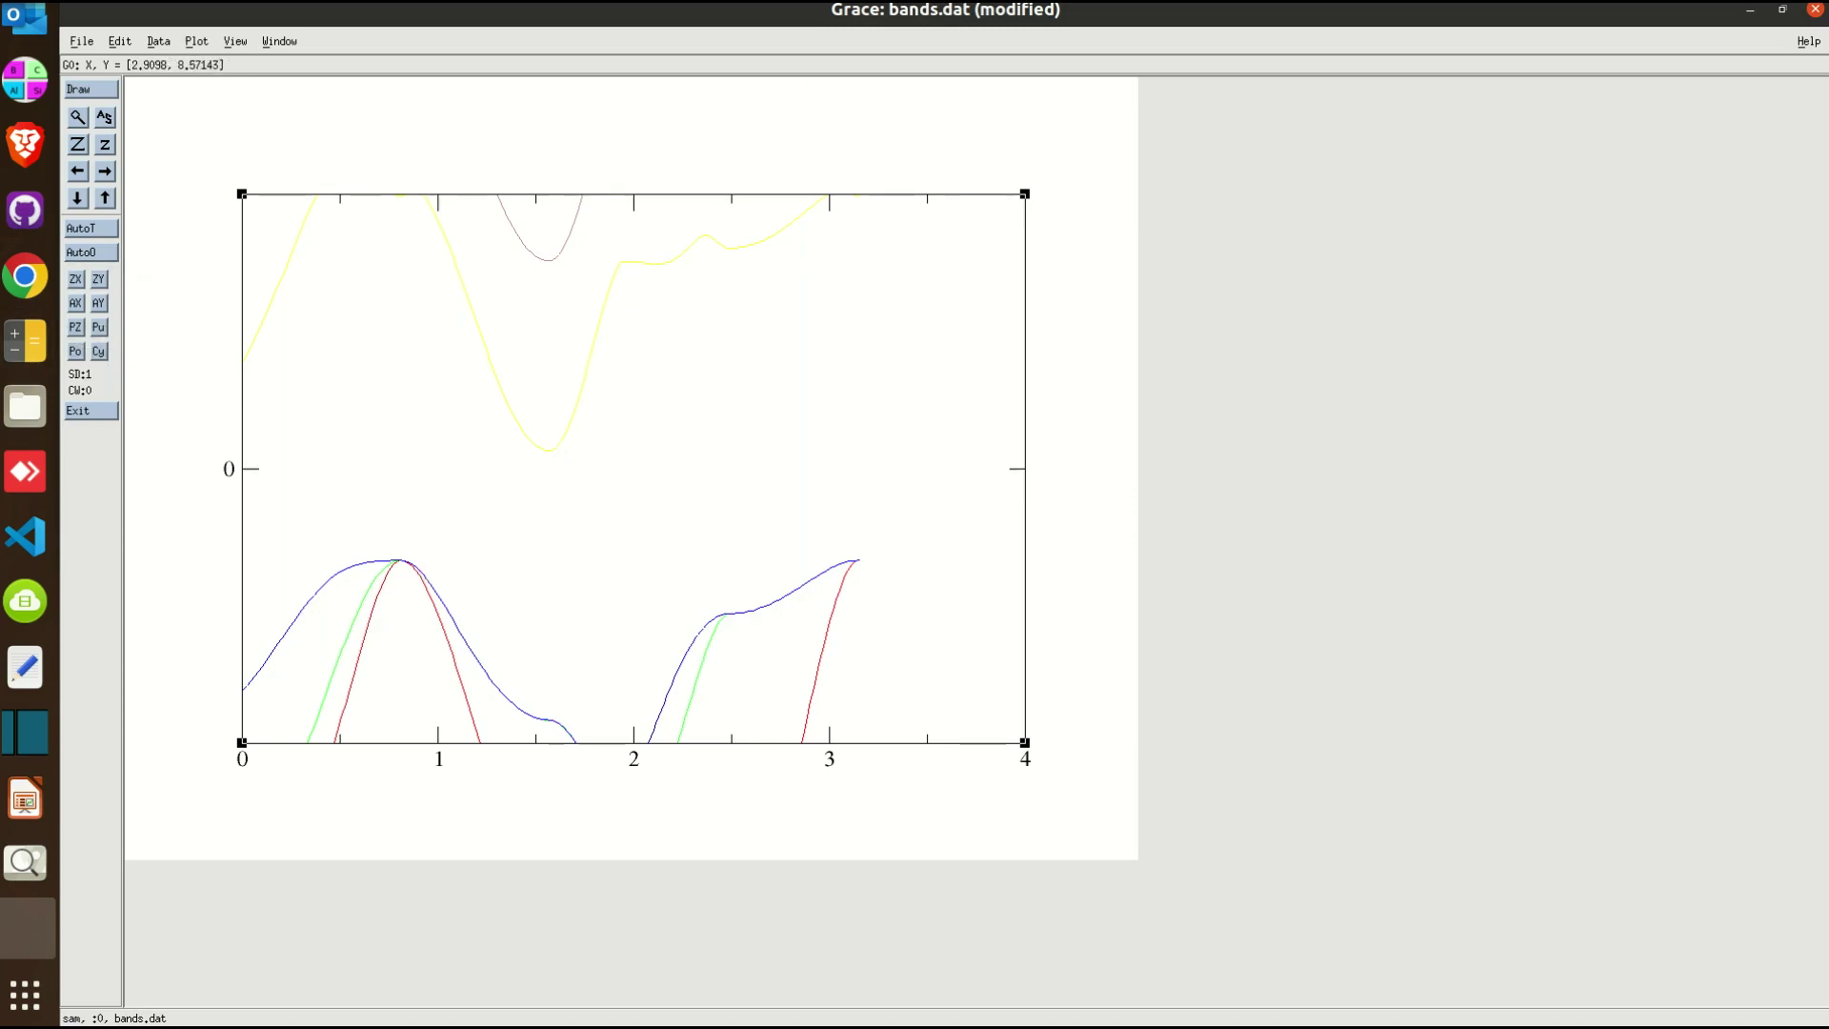
pyautogui.click(90, 411)
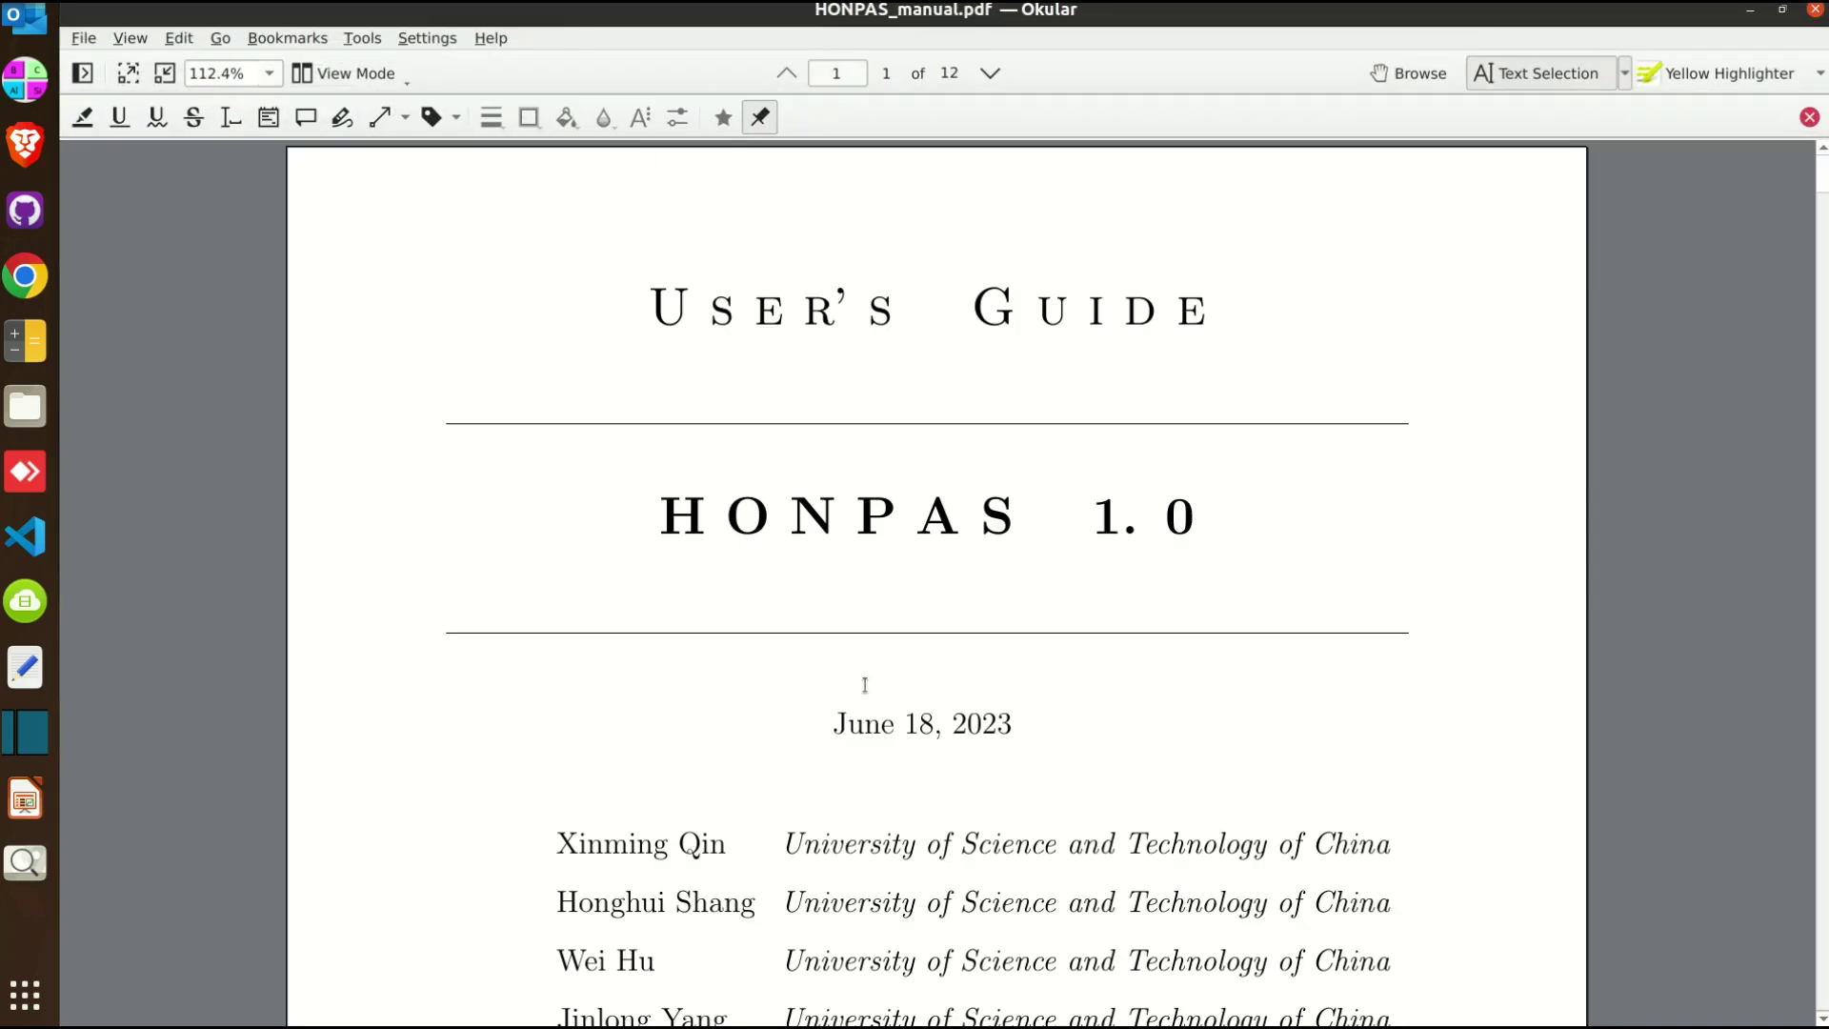
pyautogui.scroll(-3, 869, 691)
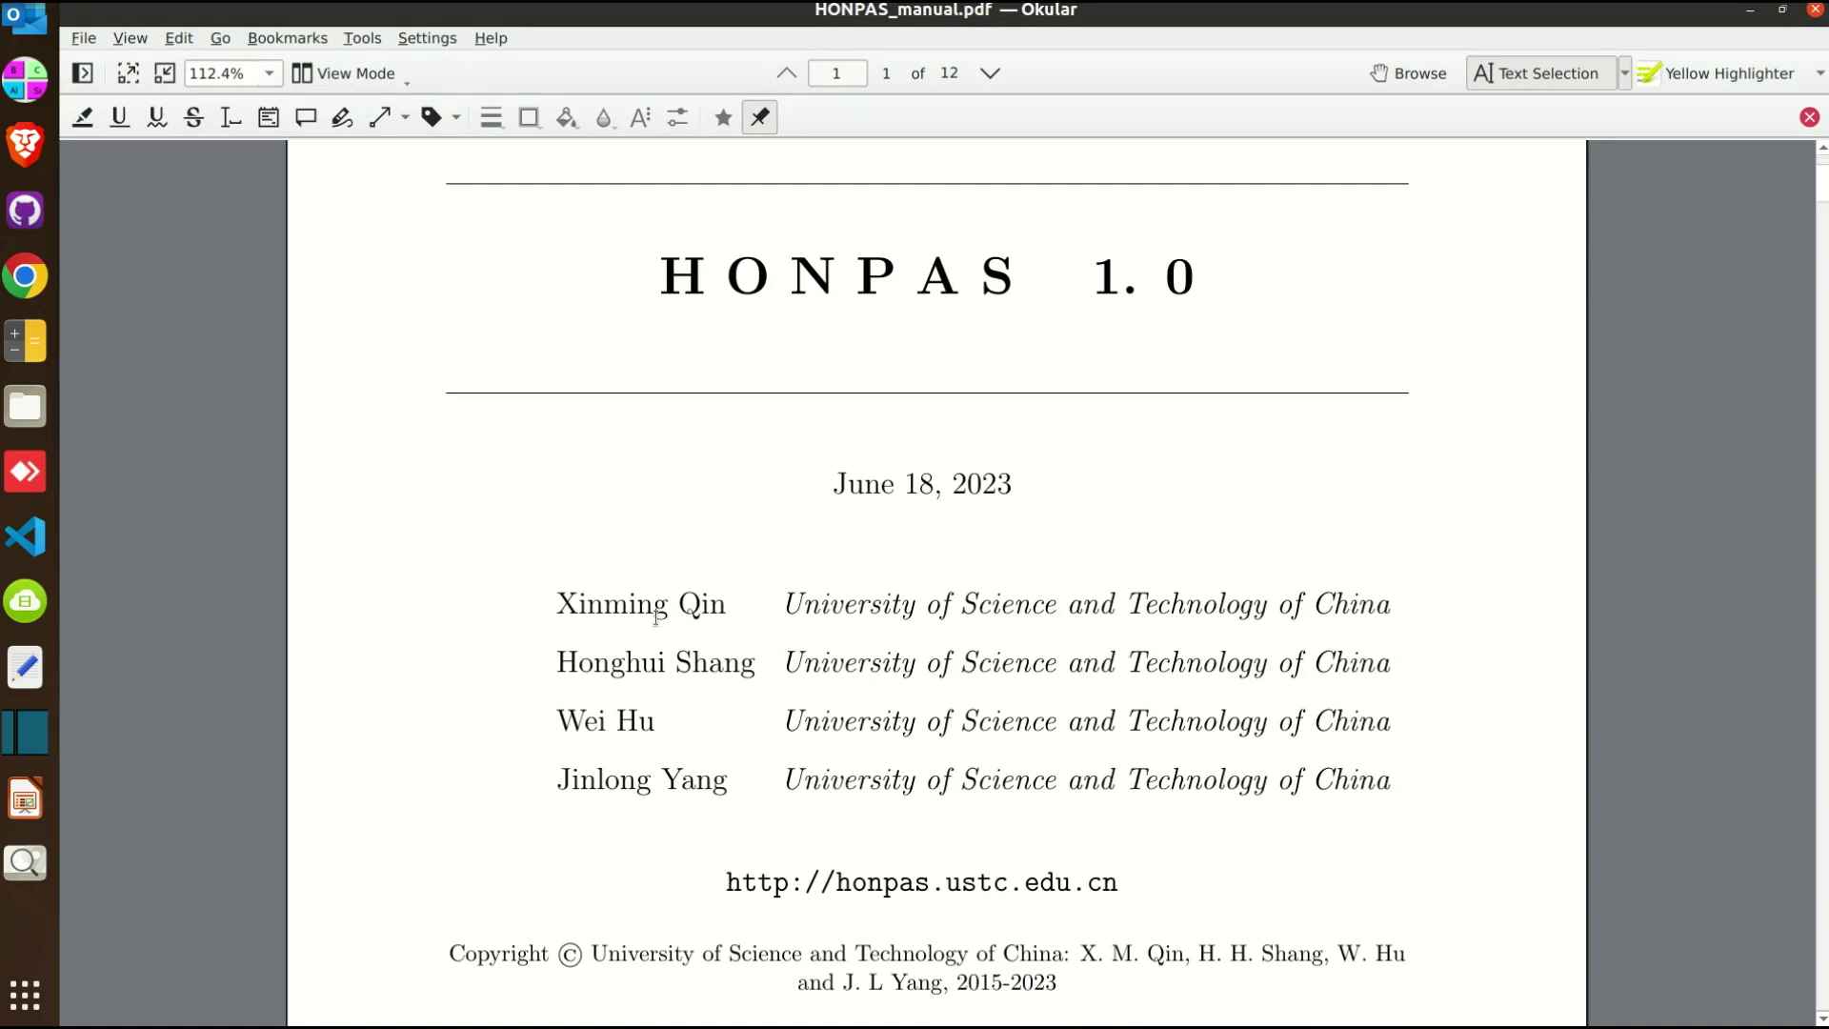
pyautogui.scroll(-3, 853, 671)
pyautogui.moveTo(710, 707); pyautogui.dragTo(955, 710)
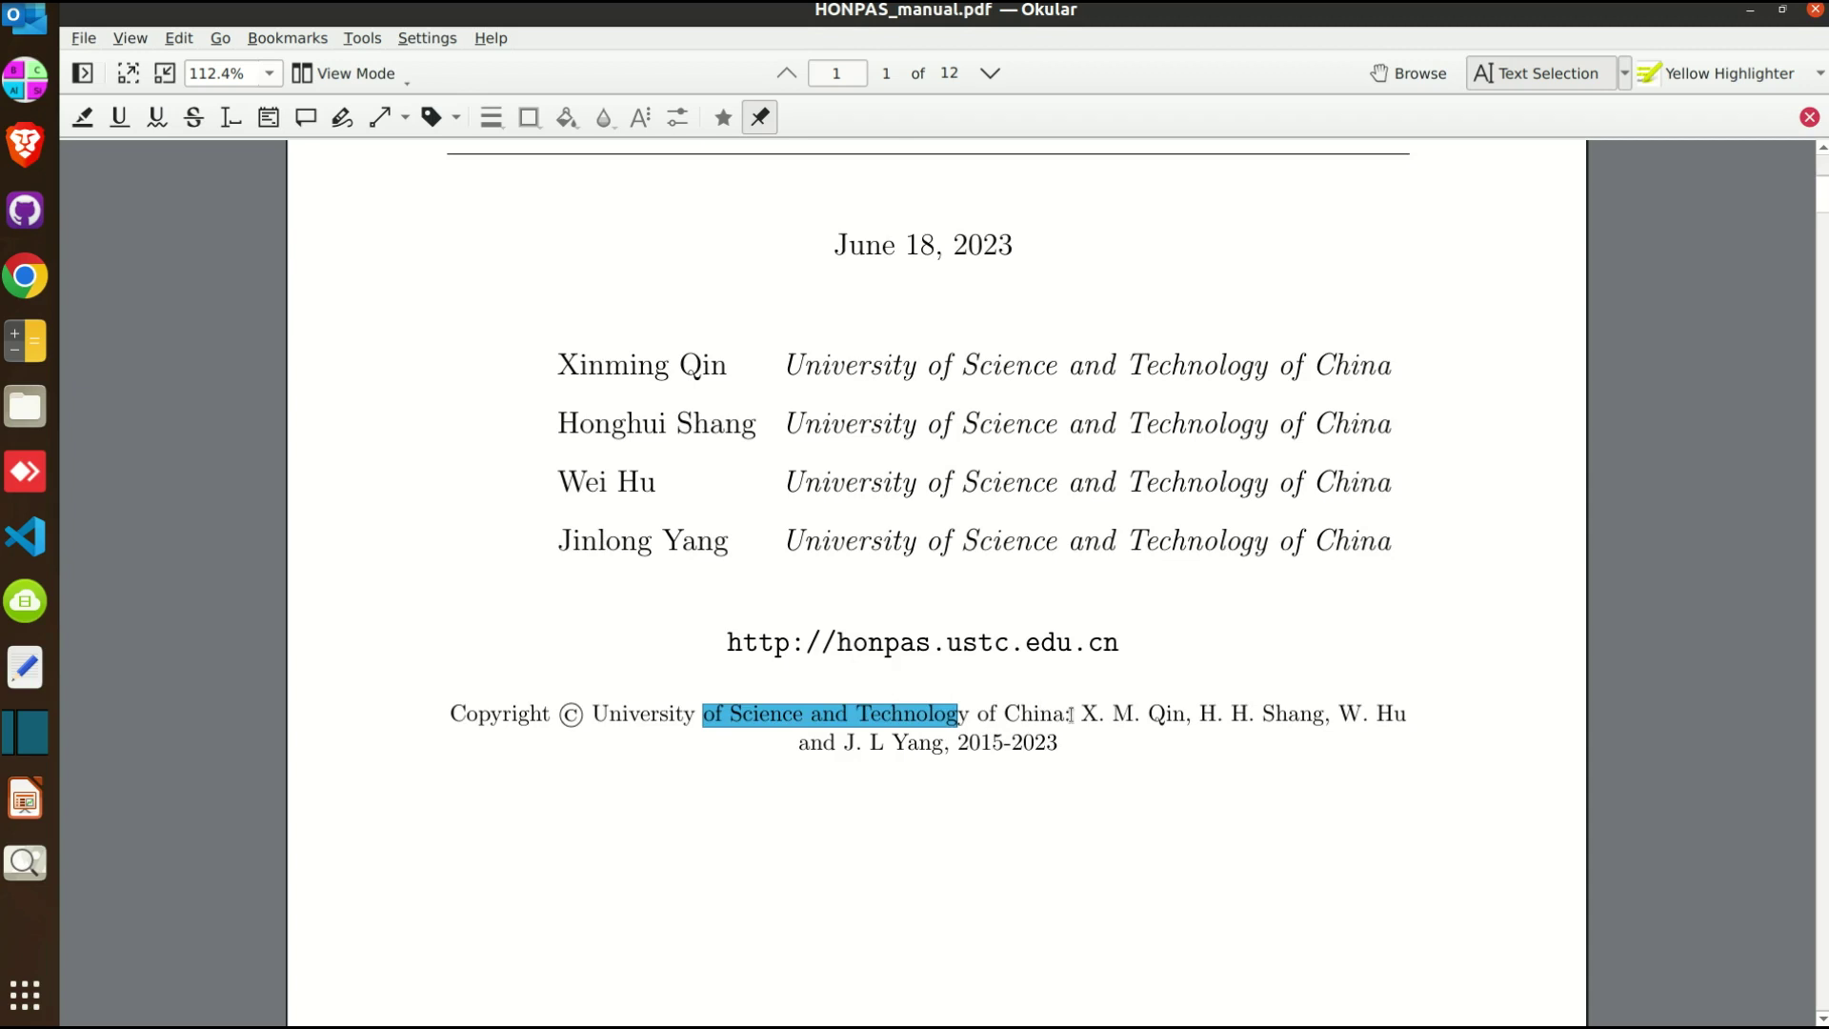
pyautogui.scroll(3, 1056, 733)
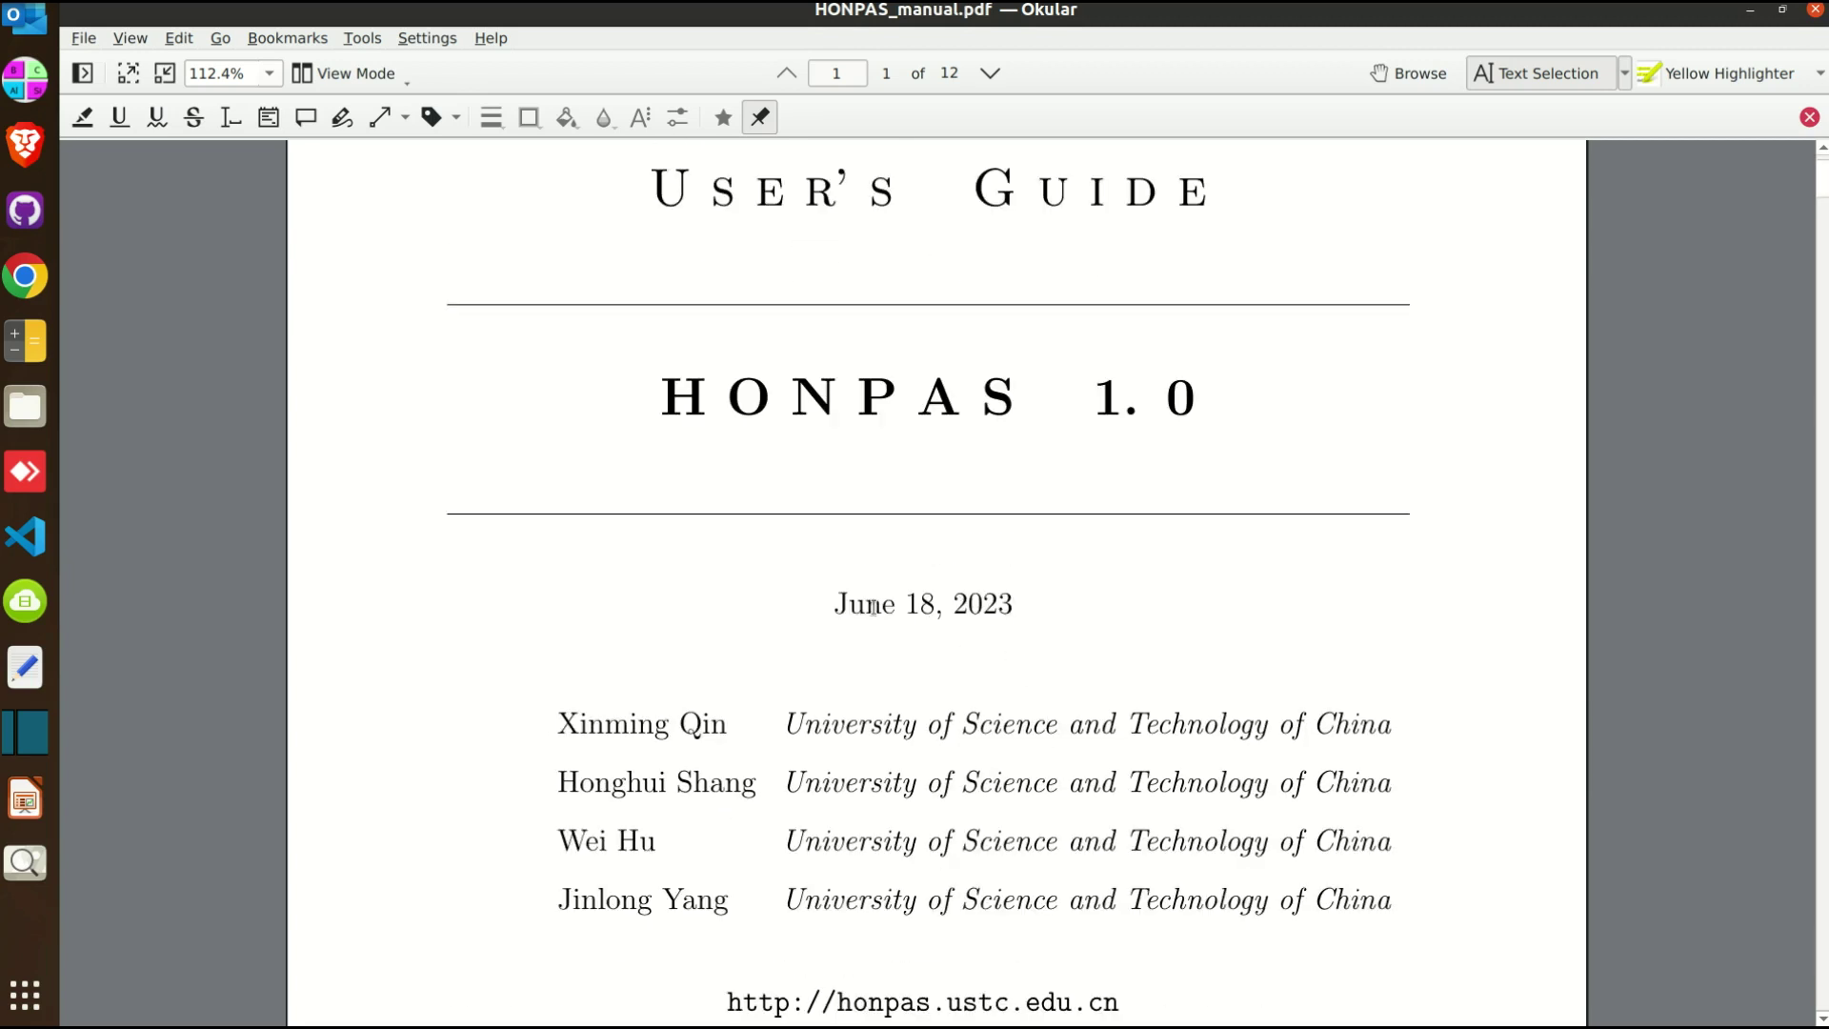
pyautogui.moveTo(833, 606); pyautogui.dragTo(937, 608)
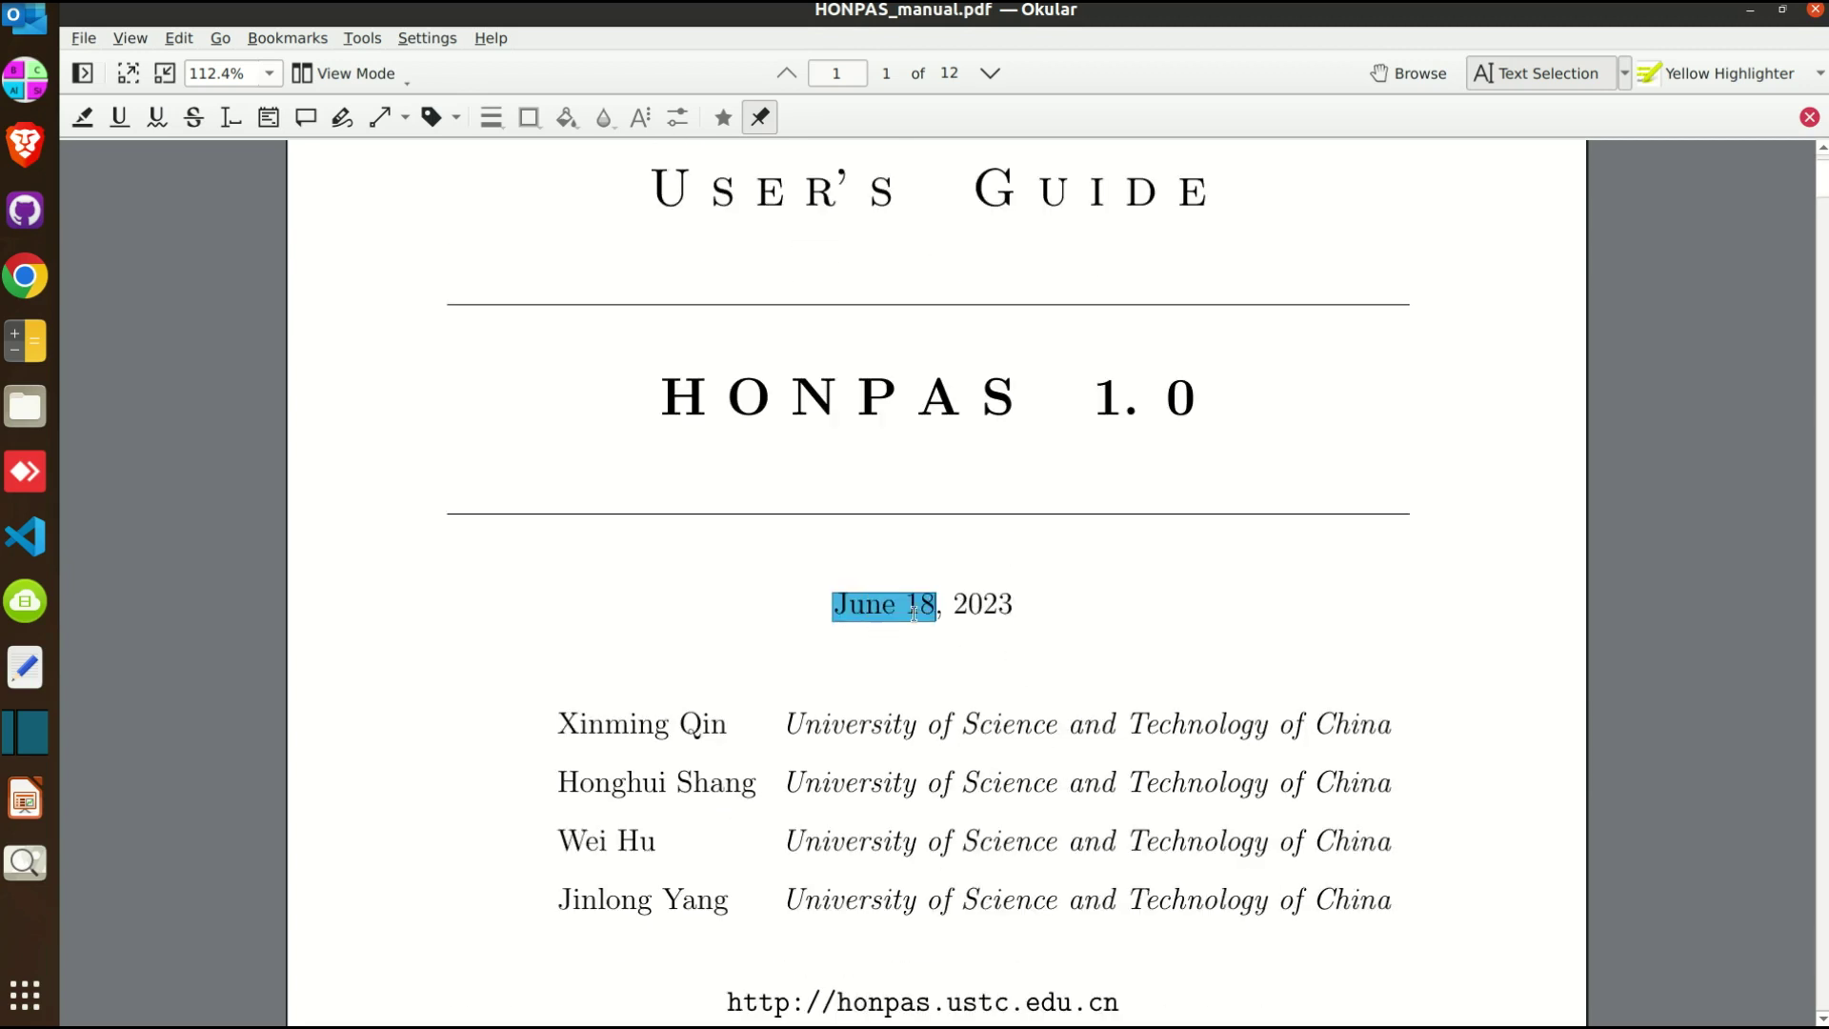